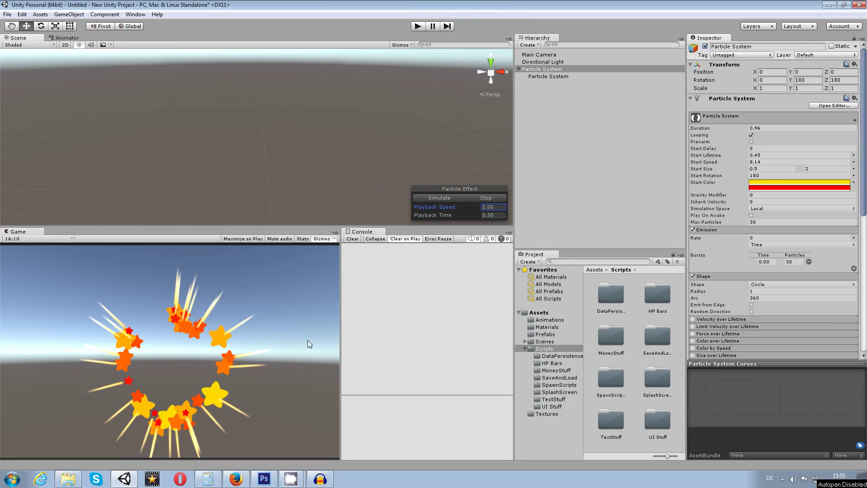
- Test the scene briefly in play mode, and slow the star burst effect's preview playback speed to 0.20
{"action": "left_click", "coordinate": [419, 27]}
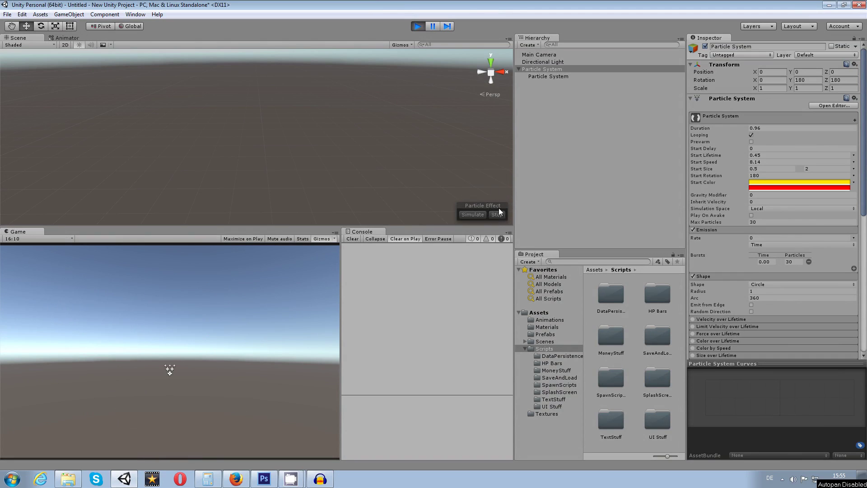
{"action": "left_click", "coordinate": [416, 28]}
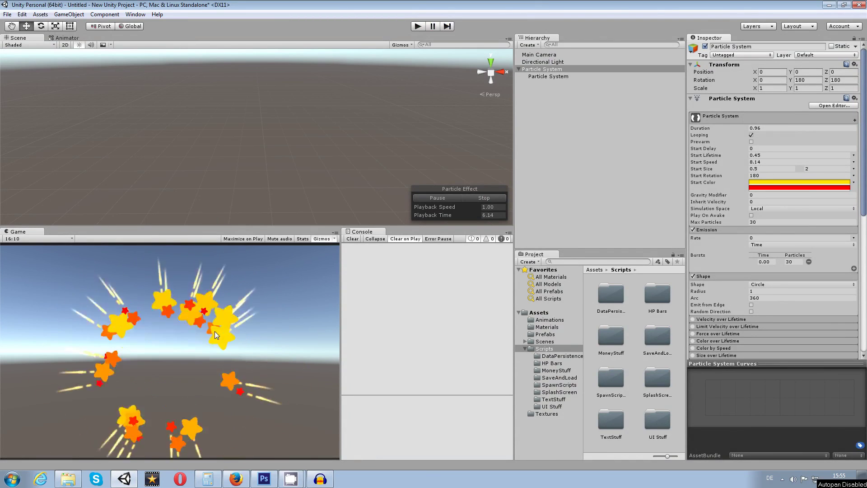
{"action": "left_click", "coordinate": [466, 207]}
{"action": "type", "text": "0,"}
{"action": "key", "text": "Return"}
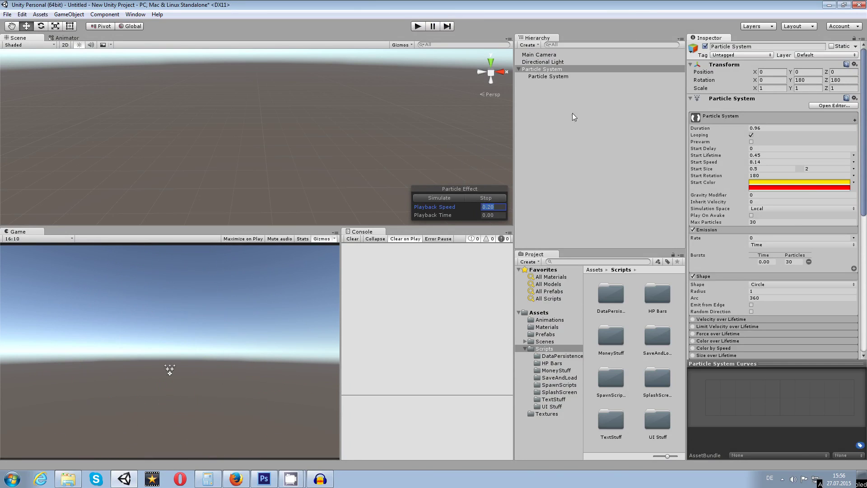
- Save the finished Particle System as a prefab in the Prefabs folder and delete it from the scene
{"action": "left_click", "coordinate": [556, 96]}
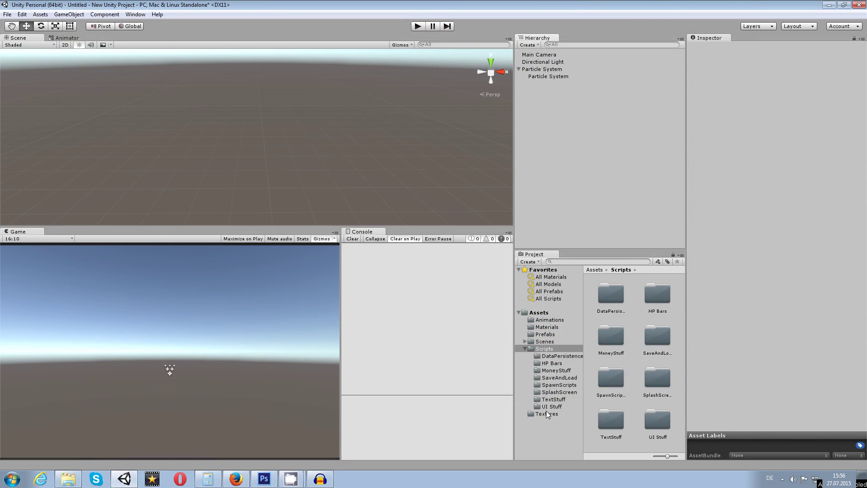
{"action": "left_click", "coordinate": [545, 335]}
{"action": "left_click_drag", "start_coordinate": [538, 70], "coordinate": [615, 392]}
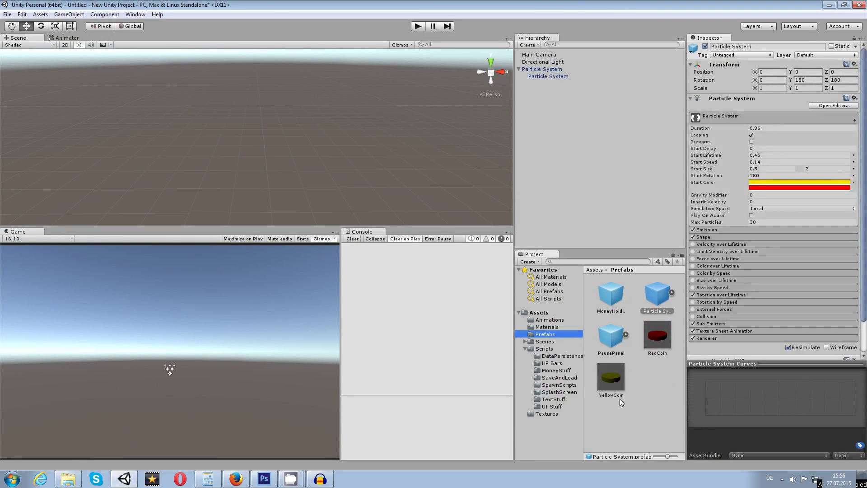
{"action": "left_click", "coordinate": [544, 70]}
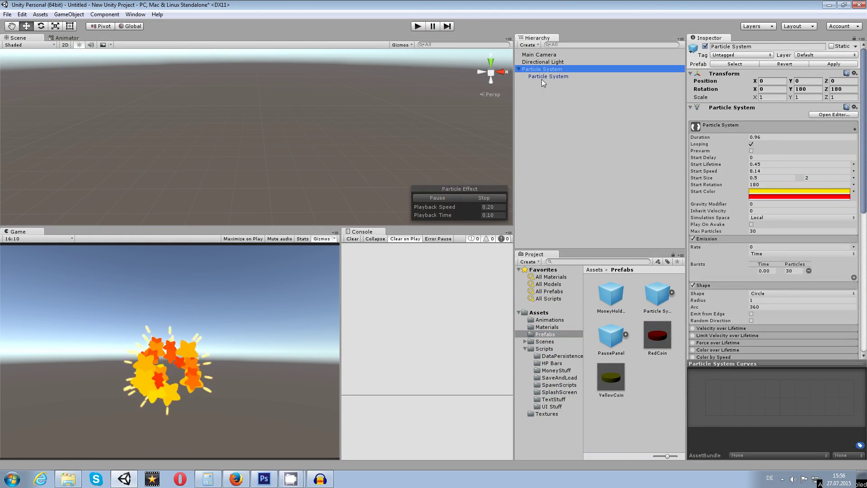
{"action": "key", "text": "Delete"}
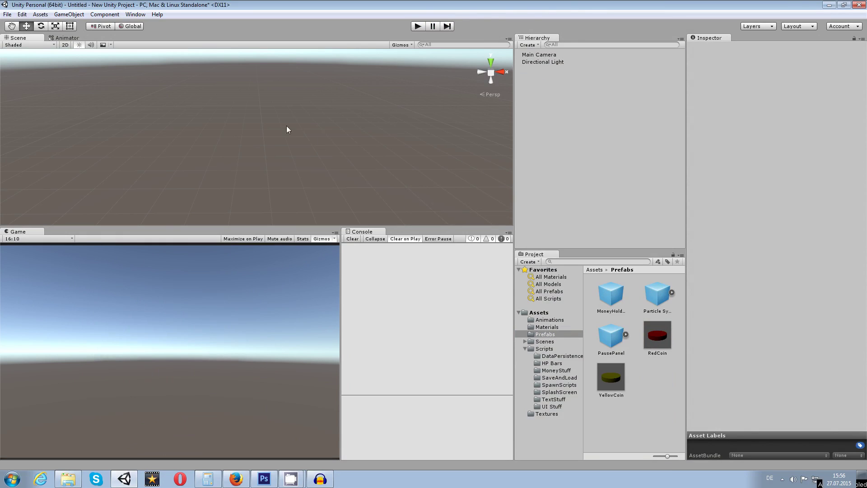
- Examine the import settings of the Particle5StarRound texture in the Textures folder
{"action": "left_click", "coordinate": [538, 414]}
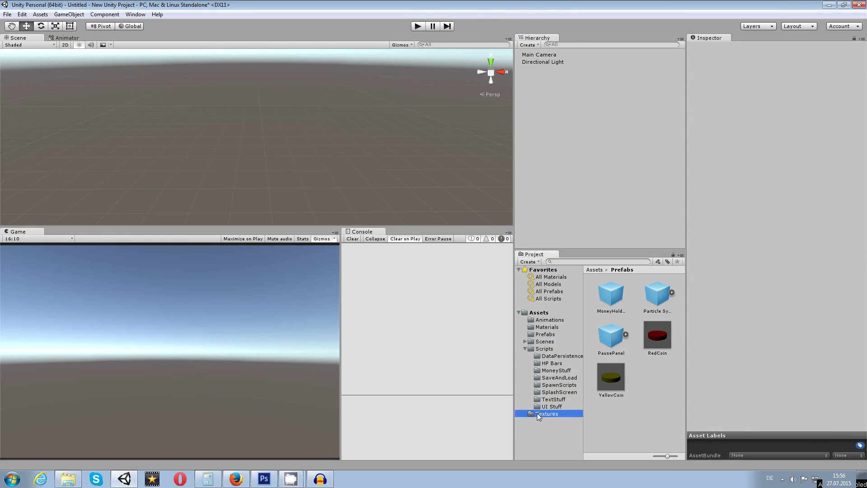
{"action": "left_click", "coordinate": [656, 300]}
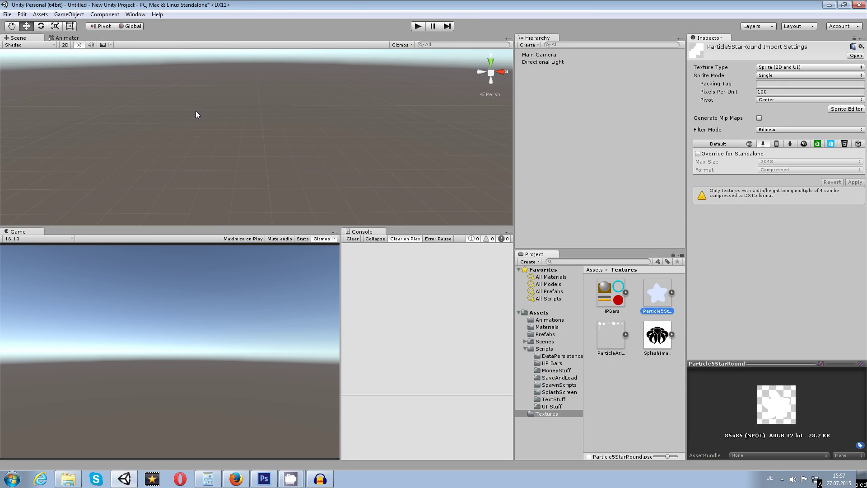
- Create a new particle system in the scene and set its preview playback speed to 1
{"action": "right_click", "coordinate": [539, 113]}
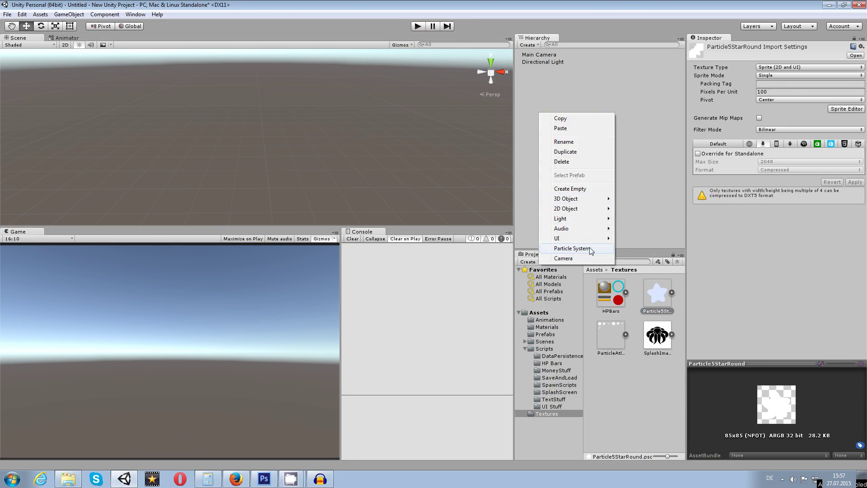
{"action": "left_click", "coordinate": [572, 248]}
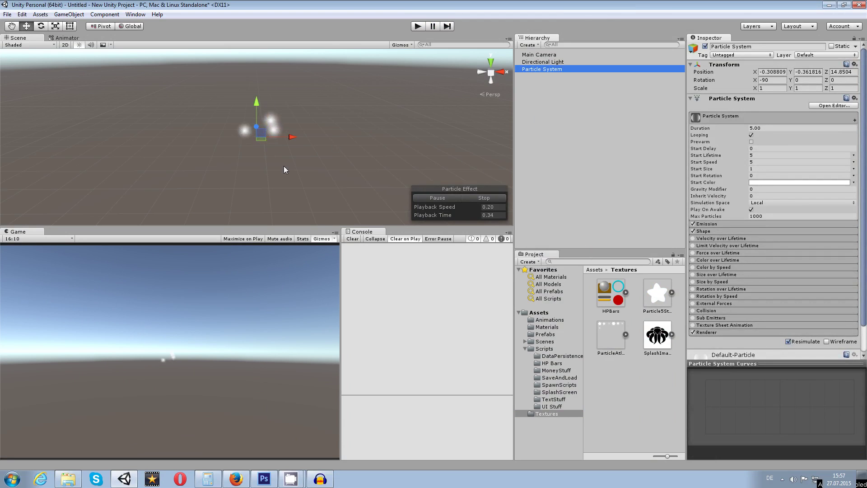
{"action": "left_click", "coordinate": [442, 208]}
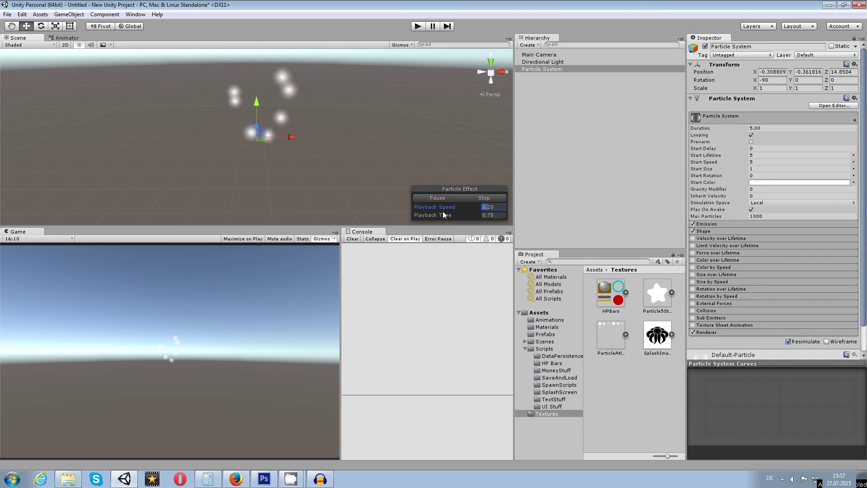
{"action": "type", "text": "1"}
{"action": "key", "text": "Return"}
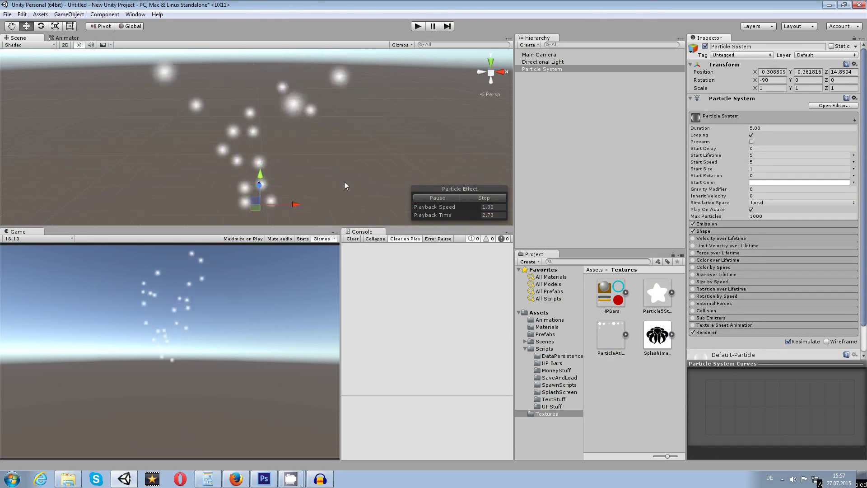
- Change the new particle system's emitter shape to Circle
{"action": "scroll", "coordinate": [336, 137], "scroll_direction": "down", "scroll_amount": 5}
{"action": "scroll", "coordinate": [311, 125], "scroll_direction": "up", "scroll_amount": 3}
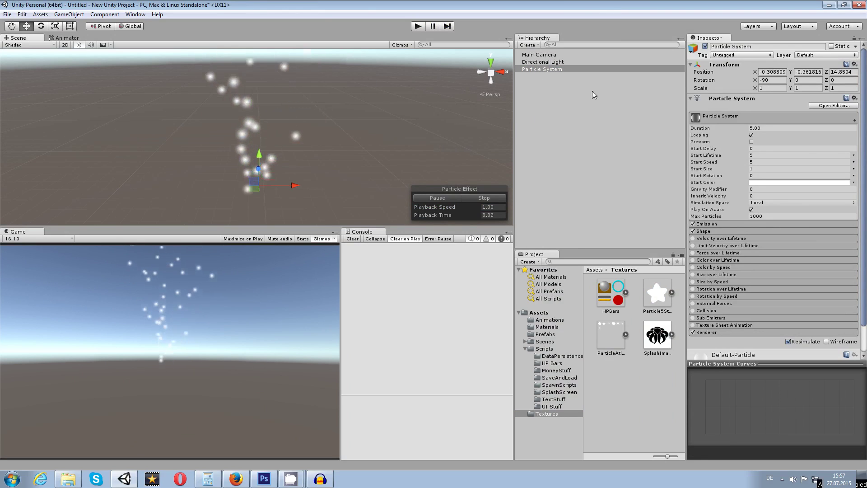
{"action": "left_click", "coordinate": [713, 232]}
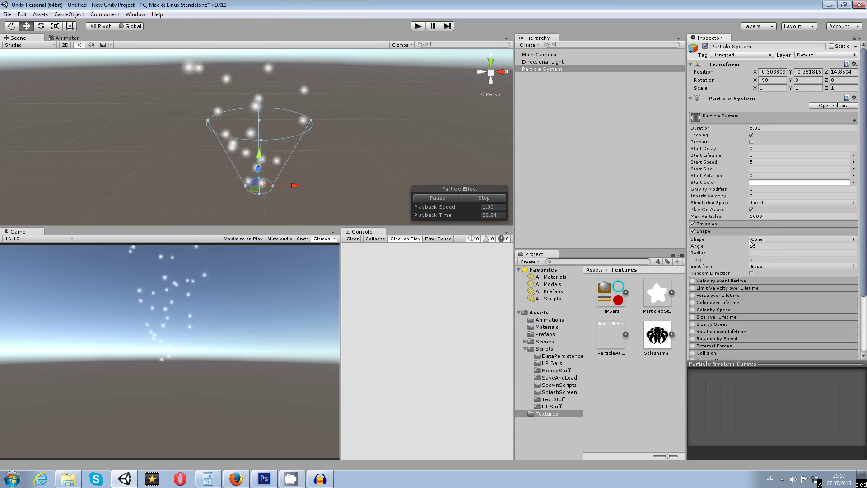
{"action": "left_click", "coordinate": [765, 240]}
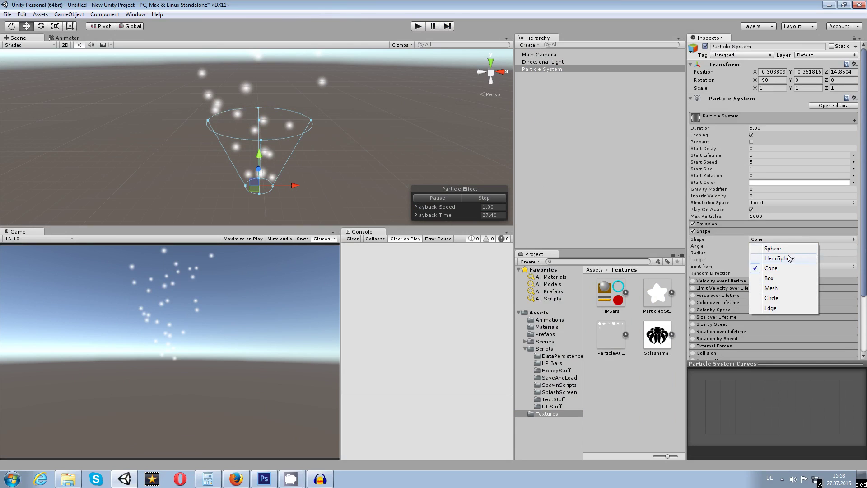
{"action": "left_click", "coordinate": [772, 298]}
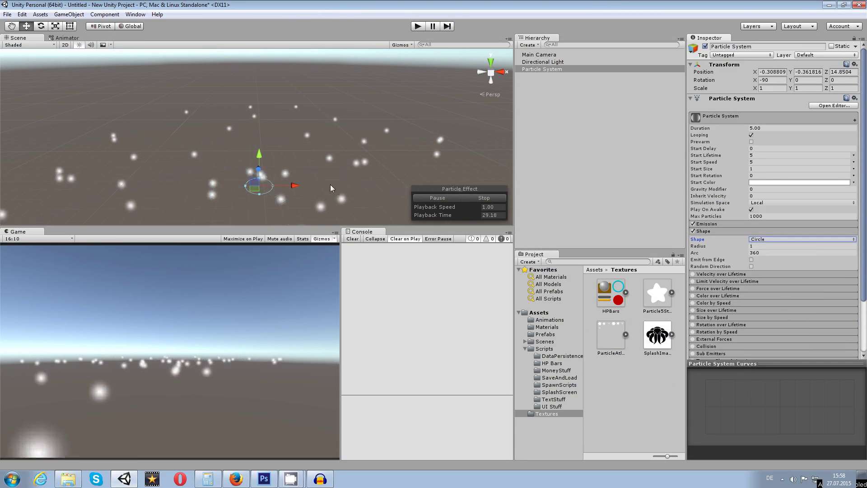
- Set the particle system's X rotation to 0 and check the emission direction in the scene
{"action": "left_click_drag", "start_coordinate": [343, 178], "coordinate": [202, 165], "text": "alt"}
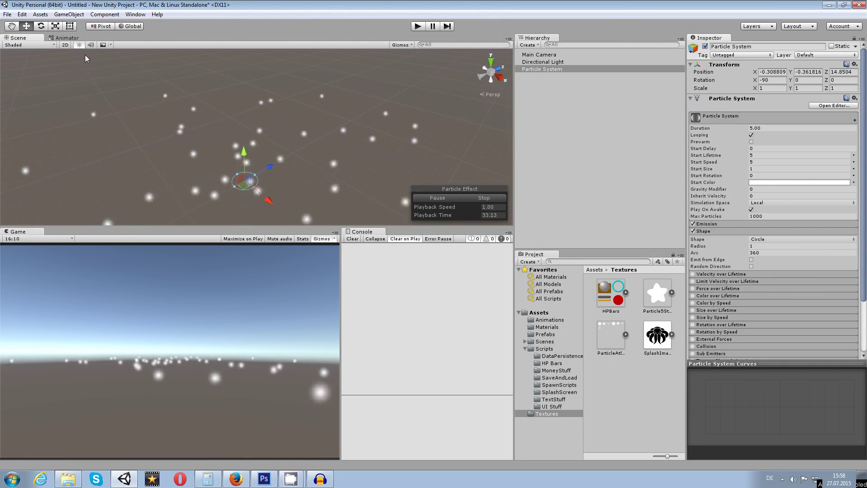
{"action": "left_click", "coordinate": [40, 26]}
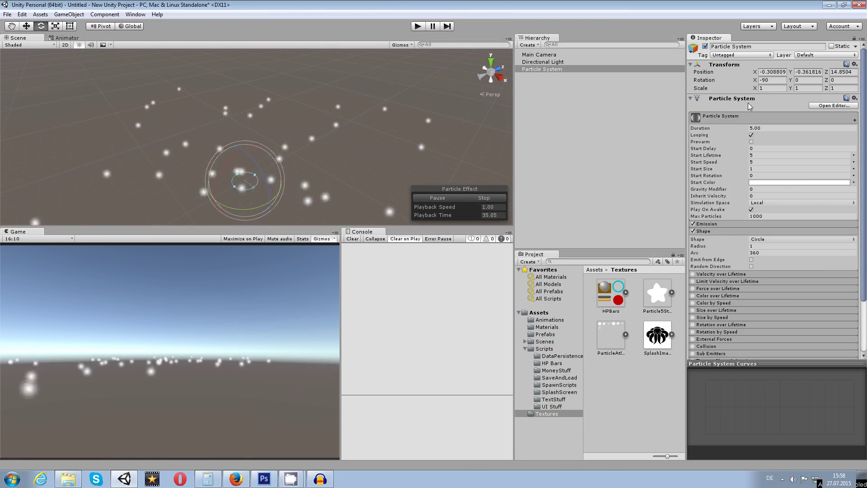
{"action": "left_click_drag", "start_coordinate": [778, 82], "coordinate": [742, 85]}
{"action": "type", "text": "0"}
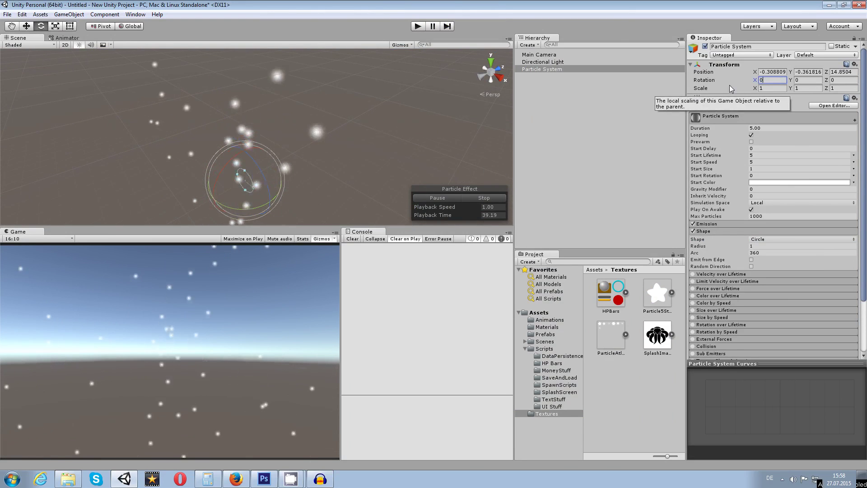
{"action": "left_click_drag", "start_coordinate": [339, 130], "coordinate": [404, 125], "text": "alt"}
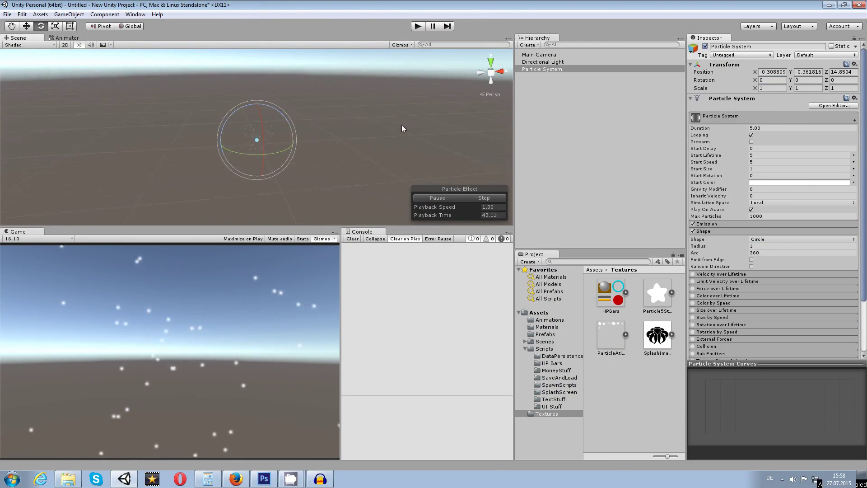
{"action": "scroll", "coordinate": [402, 125], "scroll_direction": "up", "scroll_amount": 15}
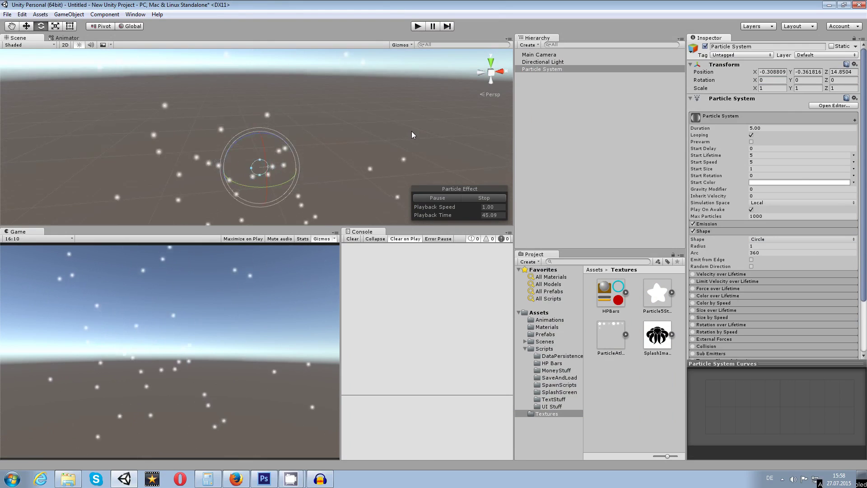
{"action": "left_click_drag", "start_coordinate": [421, 145], "coordinate": [351, 131], "text": "alt"}
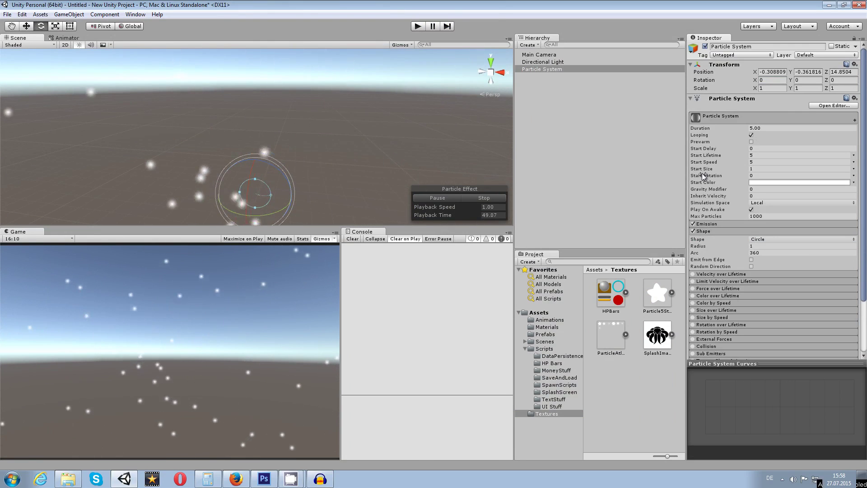
{"action": "scroll", "coordinate": [252, 176], "scroll_direction": "down", "scroll_amount": 4}
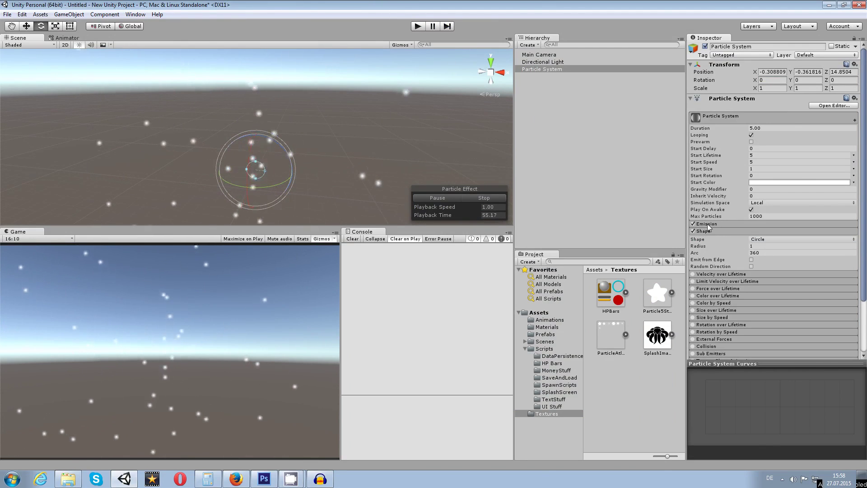
- Set the emission rate to 0 and add a burst of 30 particles at time 0.00
{"action": "left_click", "coordinate": [701, 225]}
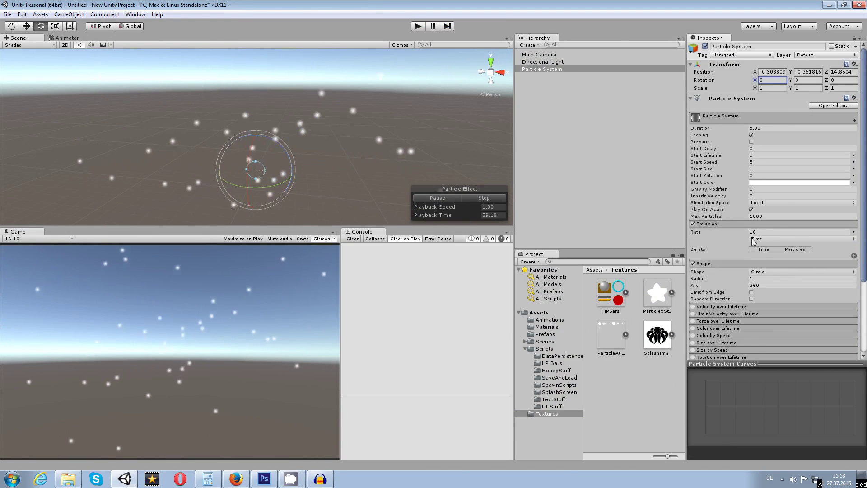
{"action": "left_click", "coordinate": [784, 240]}
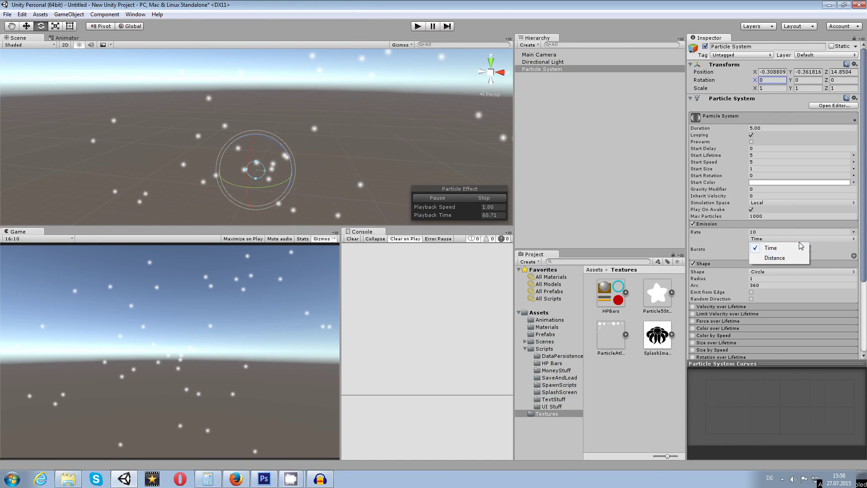
{"action": "left_click", "coordinate": [798, 233]}
{"action": "left_click", "coordinate": [793, 232]}
{"action": "type", "text": "0"}
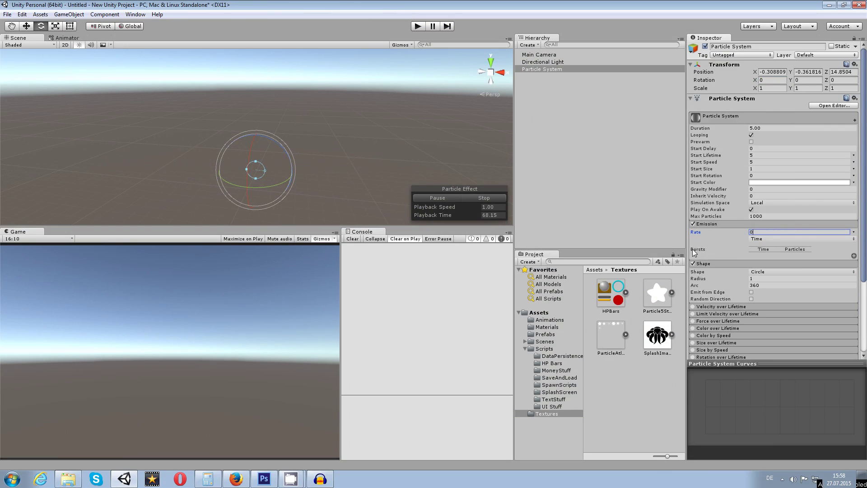
{"action": "left_click", "coordinate": [854, 256]}
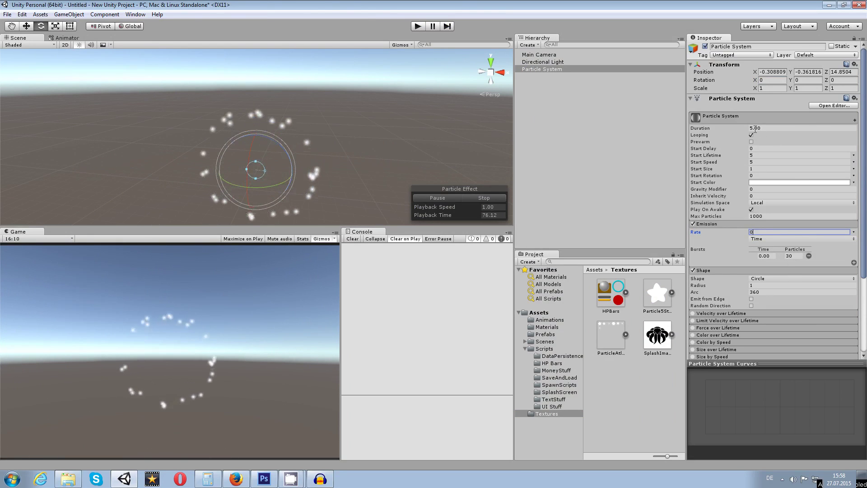
- Set the particle system's duration to 1
{"action": "left_click", "coordinate": [754, 128]}
{"action": "type", "text": "21"}
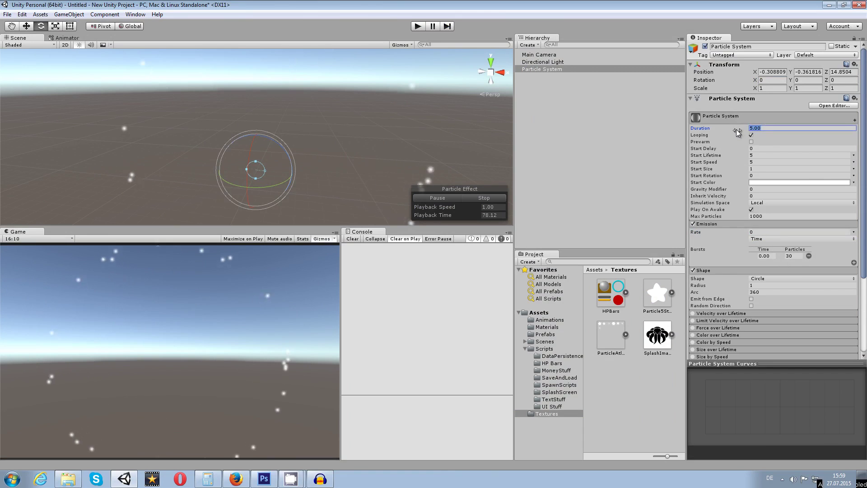
{"action": "key", "text": "BackSpace"}
{"action": "key", "text": "BackSpace"}
{"action": "type", "text": "1"}
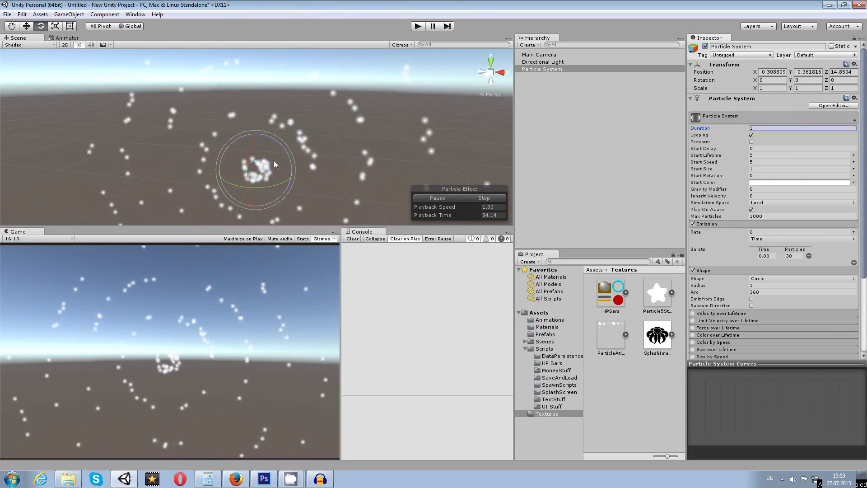
{"action": "left_click", "coordinate": [790, 256]}
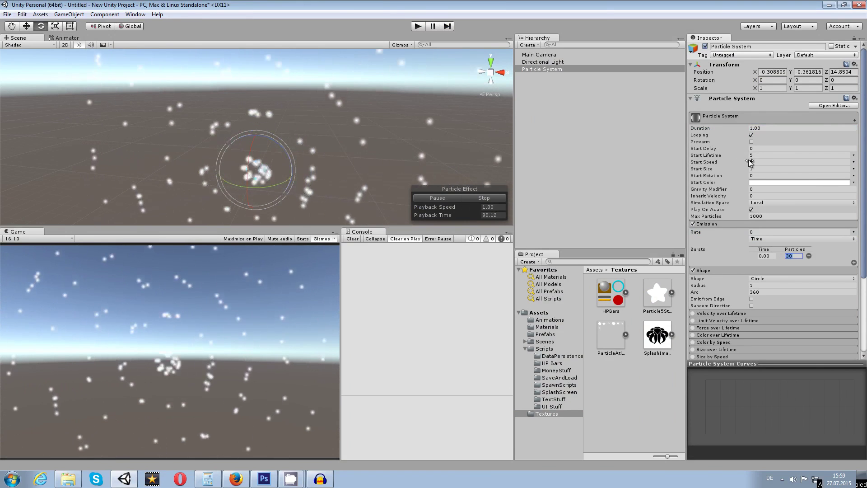
- Set the particles' start lifetime to 1 and preview the shorter burst
{"action": "left_click_drag", "start_coordinate": [723, 157], "coordinate": [667, 156]}
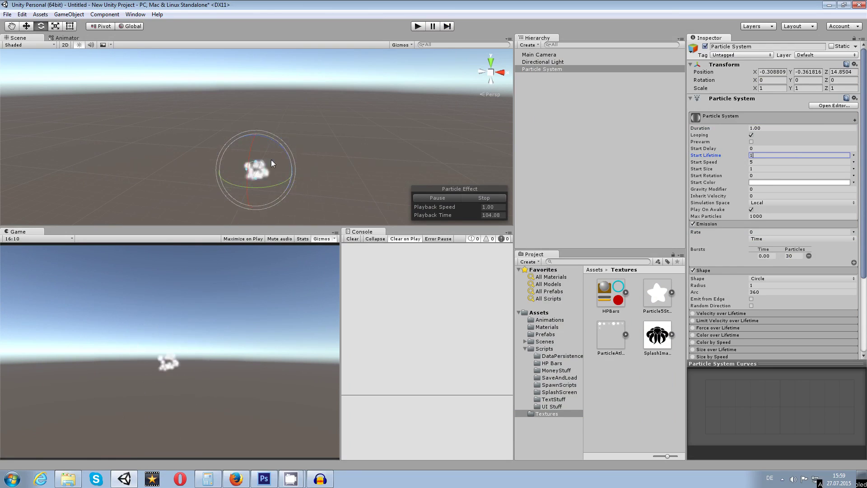
{"action": "left_click", "coordinate": [724, 165]}
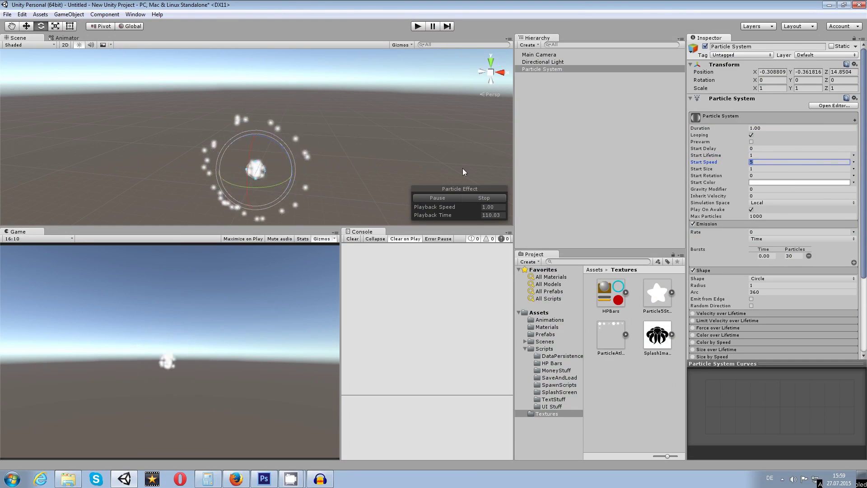
{"action": "left_click", "coordinate": [423, 156]}
{"action": "left_click", "coordinate": [530, 69]}
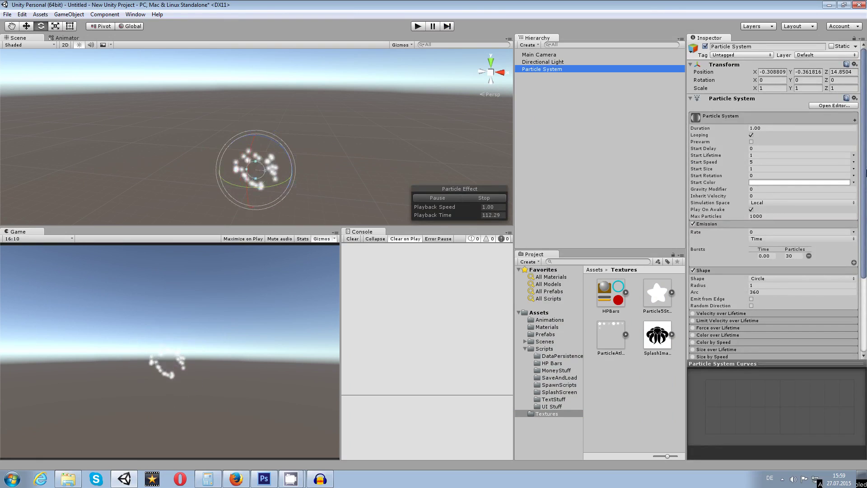
- Set the Particle5StarRound texture's type to Sprite (2D and UI) with Single sprite mode and apply the import settings
{"action": "left_click", "coordinate": [653, 300]}
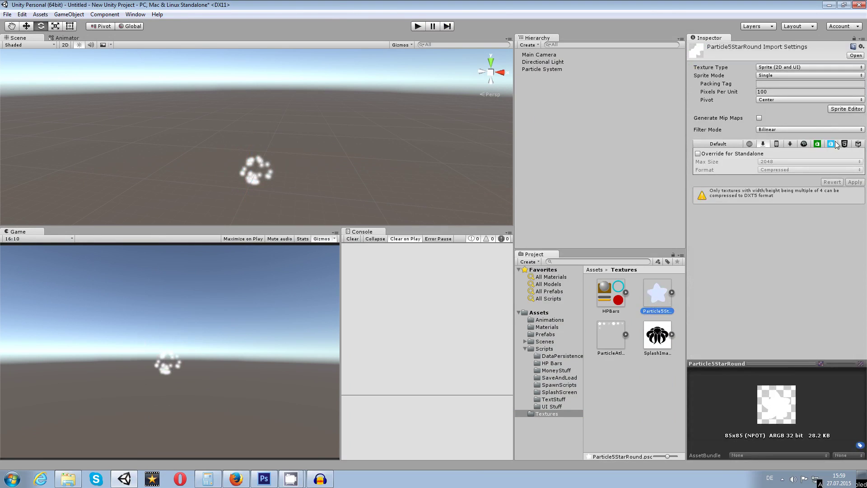
{"action": "left_click", "coordinate": [767, 68]}
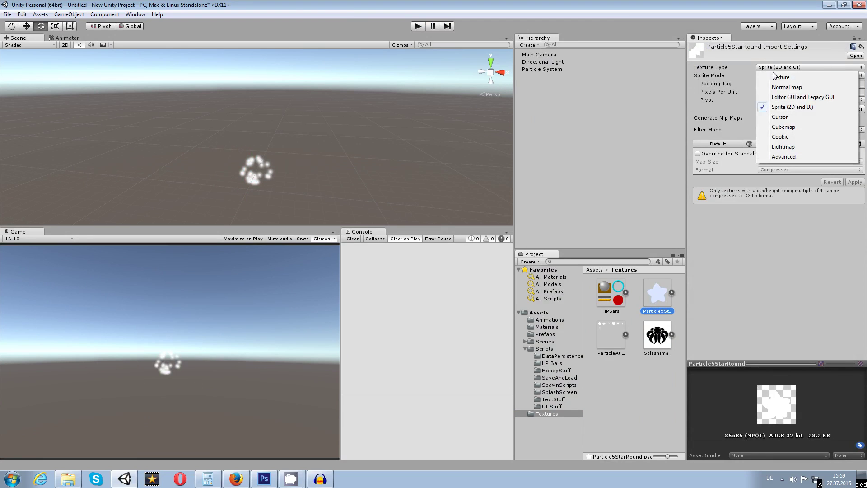
{"action": "left_click", "coordinate": [779, 78]}
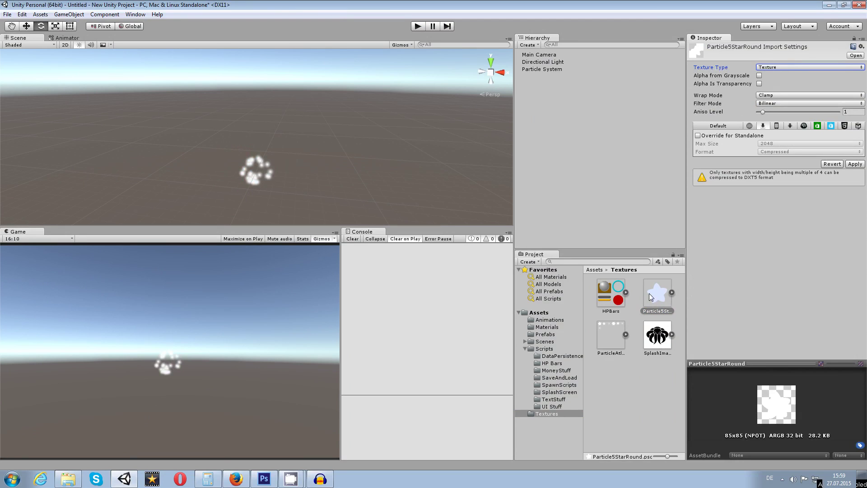
{"action": "left_click", "coordinate": [778, 70]}
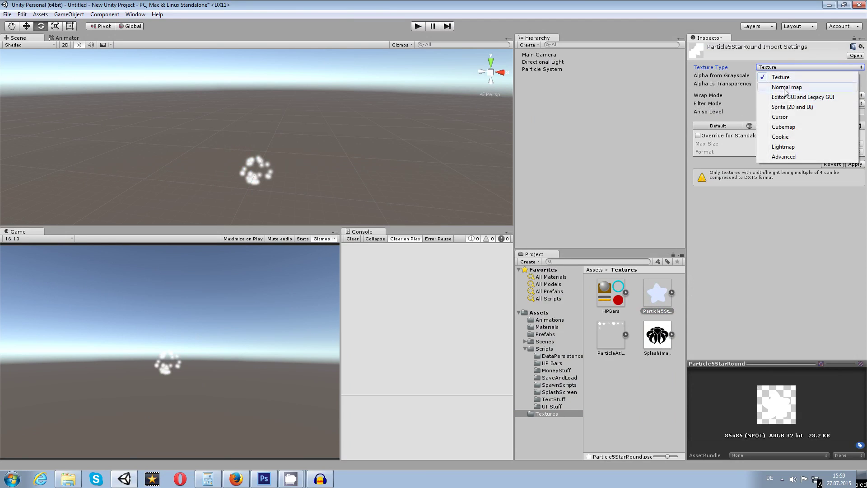
{"action": "left_click", "coordinate": [795, 108]}
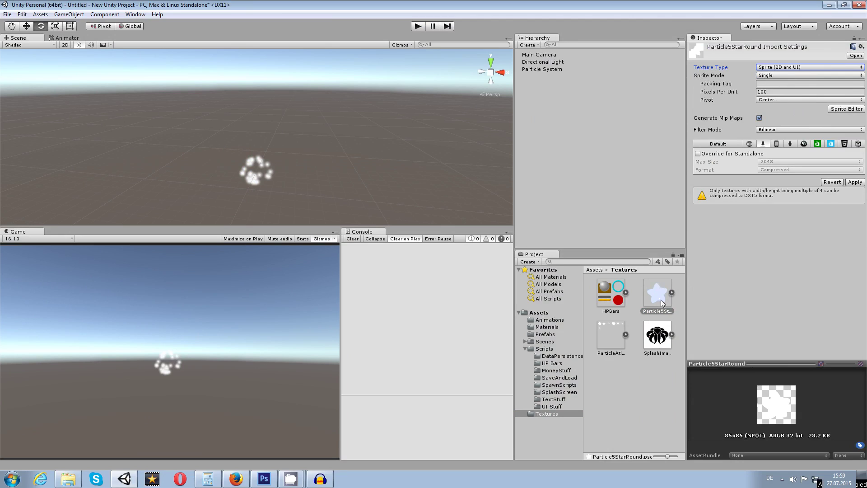
{"action": "left_click", "coordinate": [771, 75]}
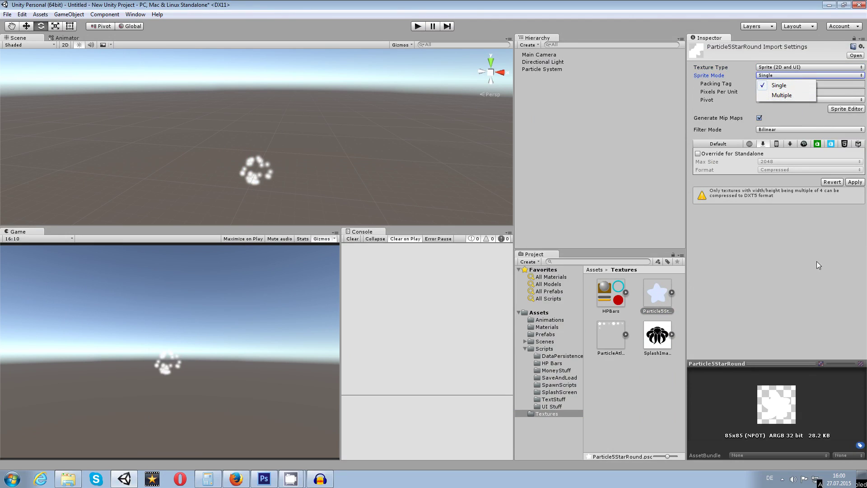
{"action": "left_click", "coordinate": [796, 76]}
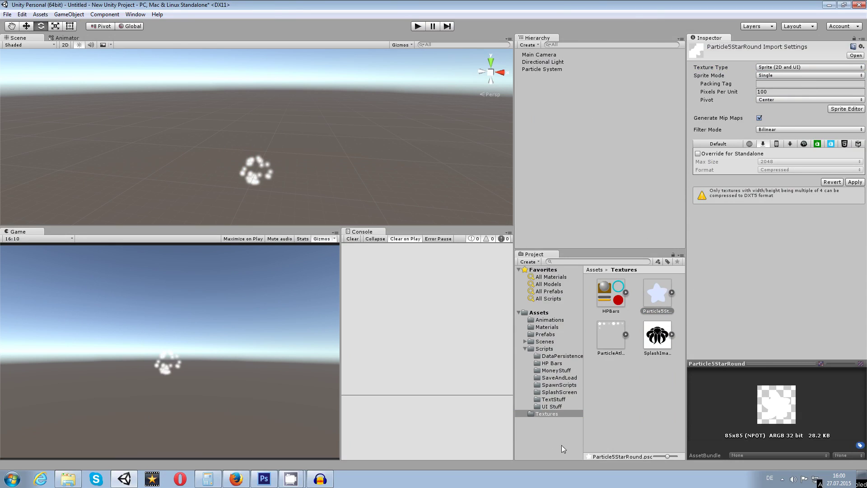
{"action": "left_click", "coordinate": [544, 328]}
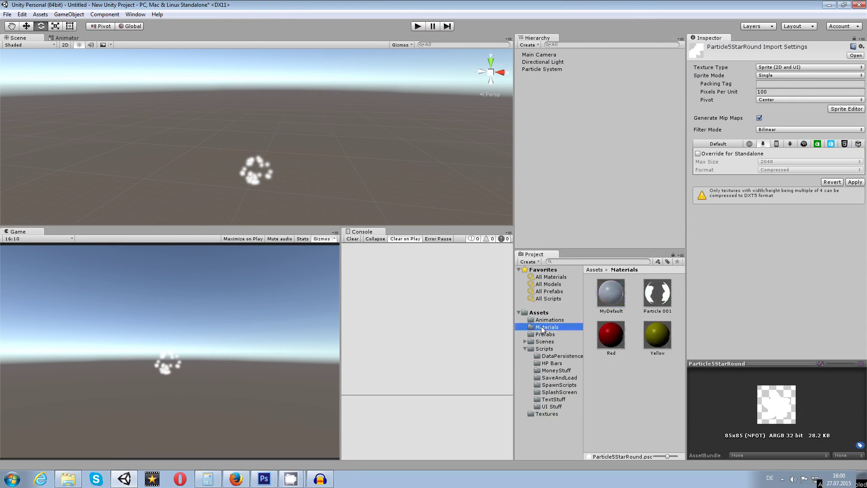
{"action": "left_click", "coordinate": [640, 381]}
{"action": "left_click", "coordinate": [470, 258]}
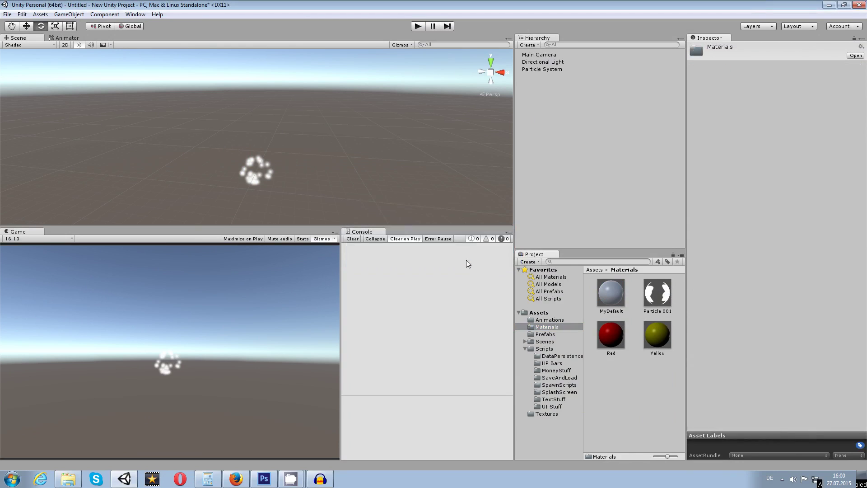
- Create a new material in the Materials folder and assign the Particle5StarRound texture as its albedo map
{"action": "right_click", "coordinate": [628, 379]}
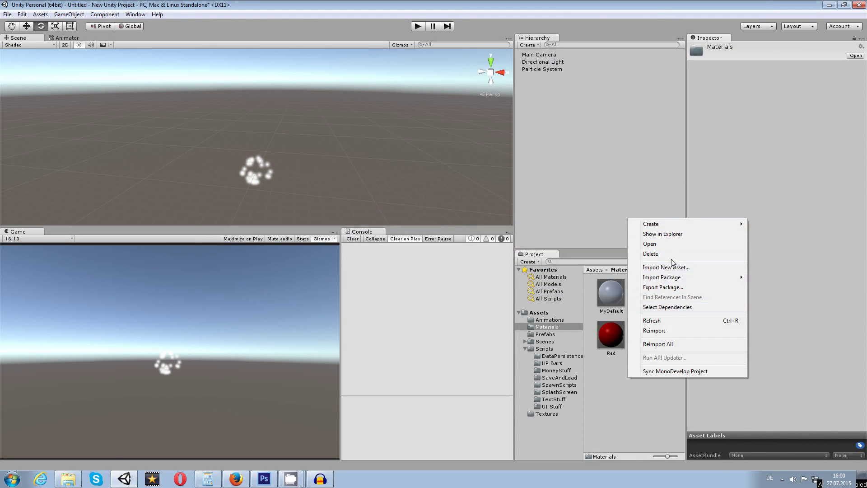
{"action": "mouse_move", "coordinate": [664, 226]}
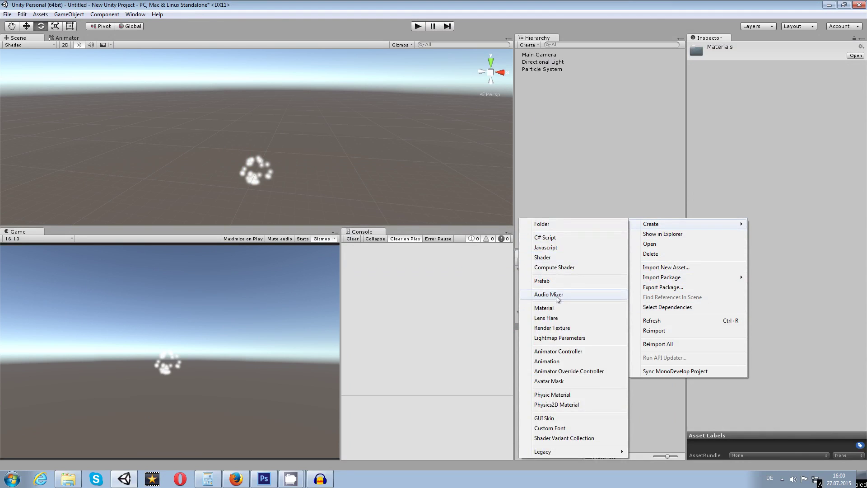
{"action": "left_click", "coordinate": [546, 309]}
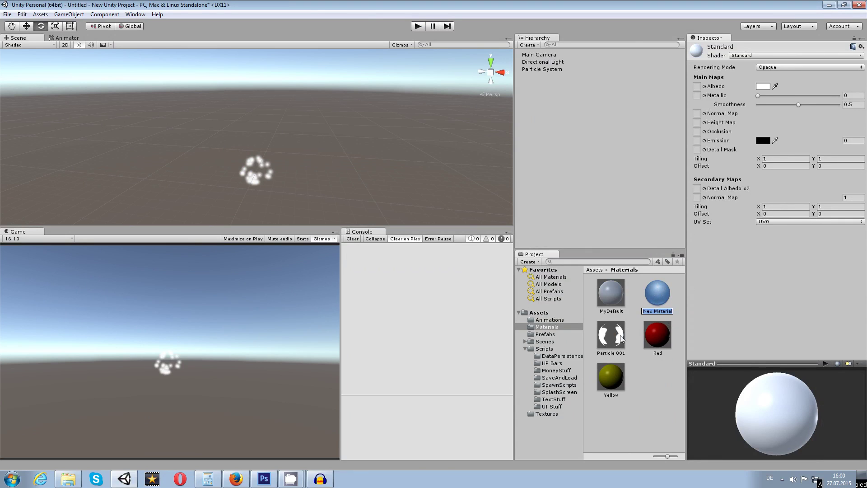
{"action": "left_click", "coordinate": [704, 87]}
{"action": "left_click", "coordinate": [450, 185]}
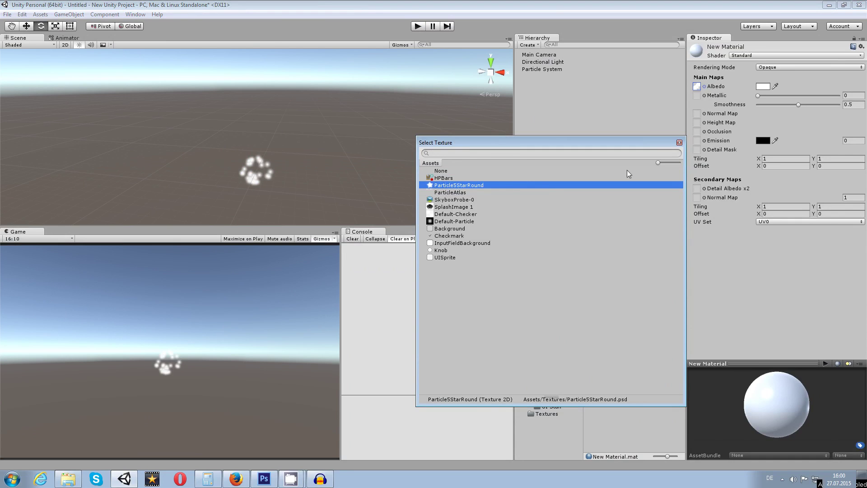
{"action": "left_click", "coordinate": [679, 143]}
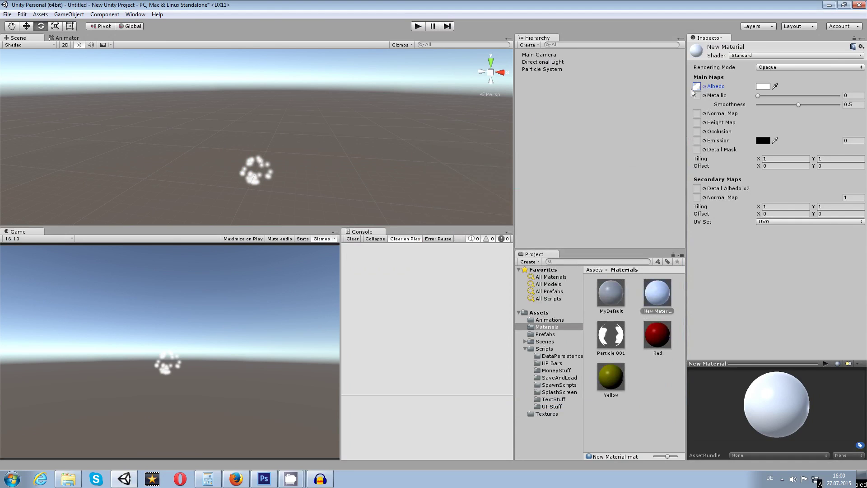
{"action": "left_click", "coordinate": [698, 87]}
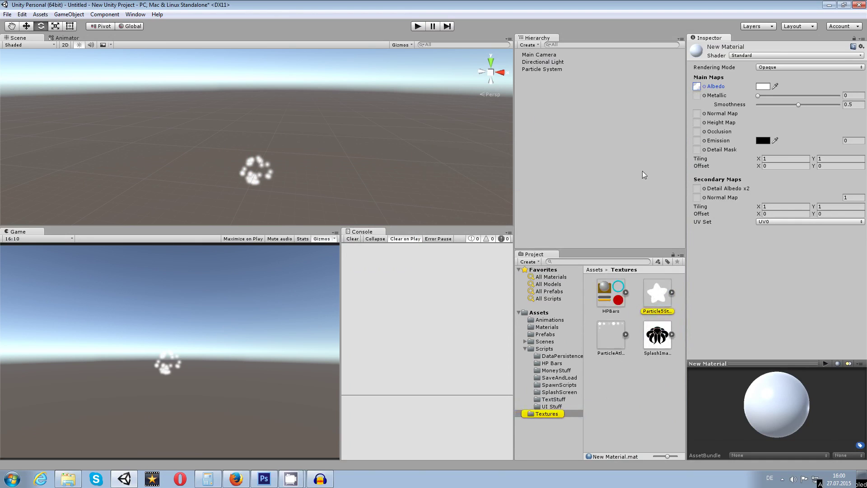
{"action": "left_click", "coordinate": [705, 86]}
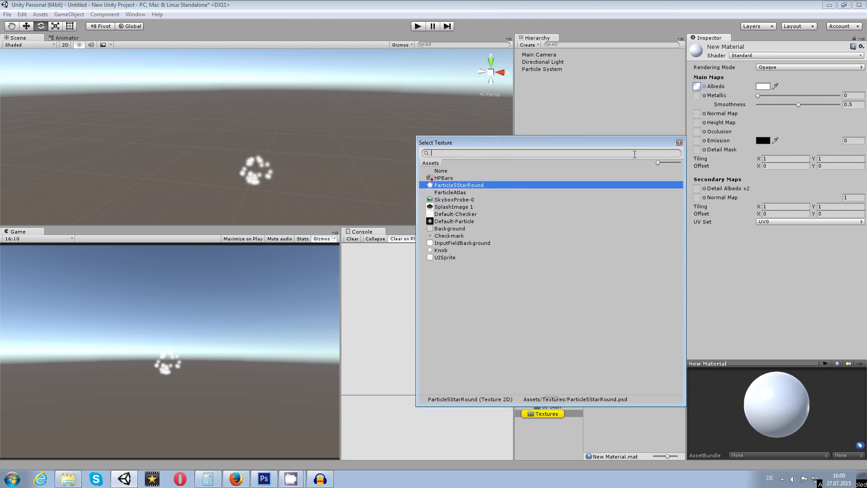
{"action": "double_click", "coordinate": [444, 184]}
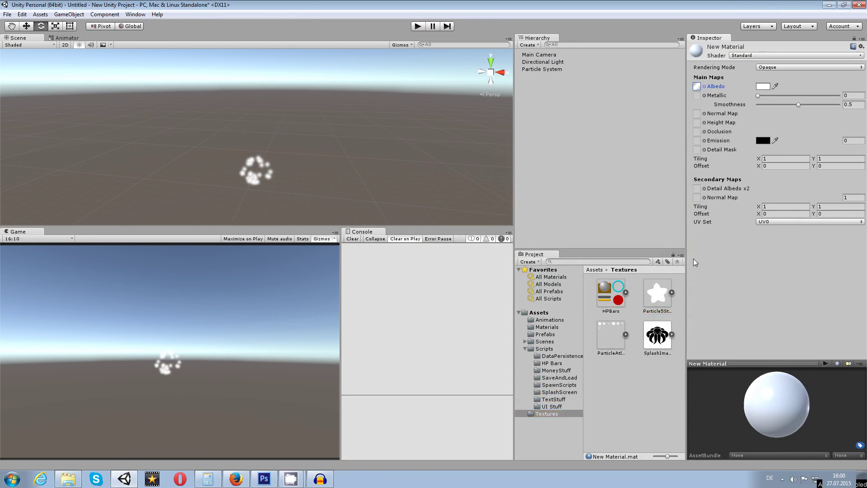
- Change the new material's shader to Particles/Alpha Blended and inspect its preview from different angles
{"action": "left_click", "coordinate": [660, 286]}
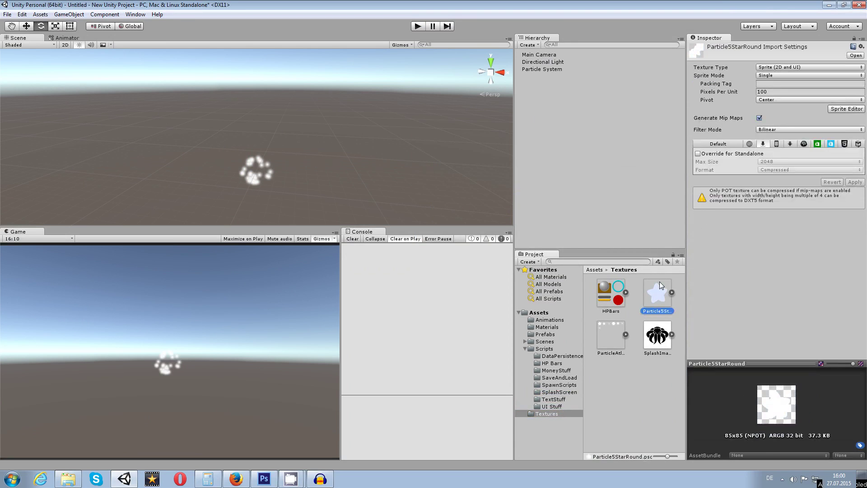
{"action": "left_click", "coordinate": [547, 327]}
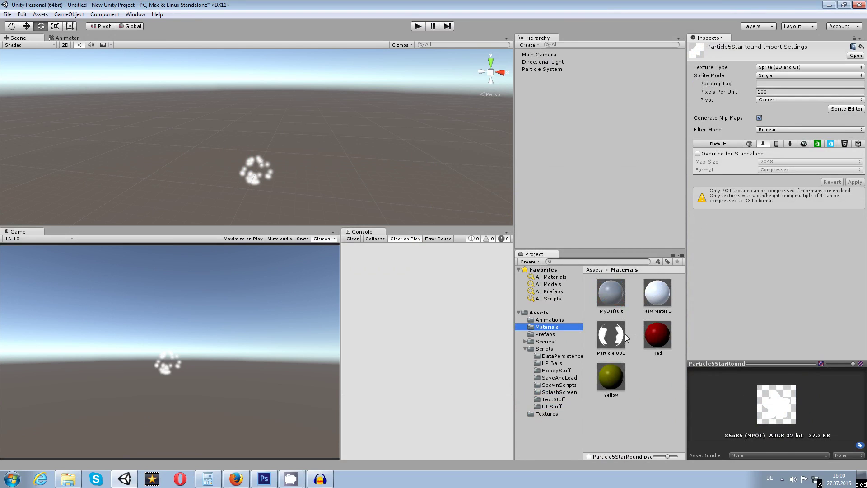
{"action": "left_click", "coordinate": [664, 291]}
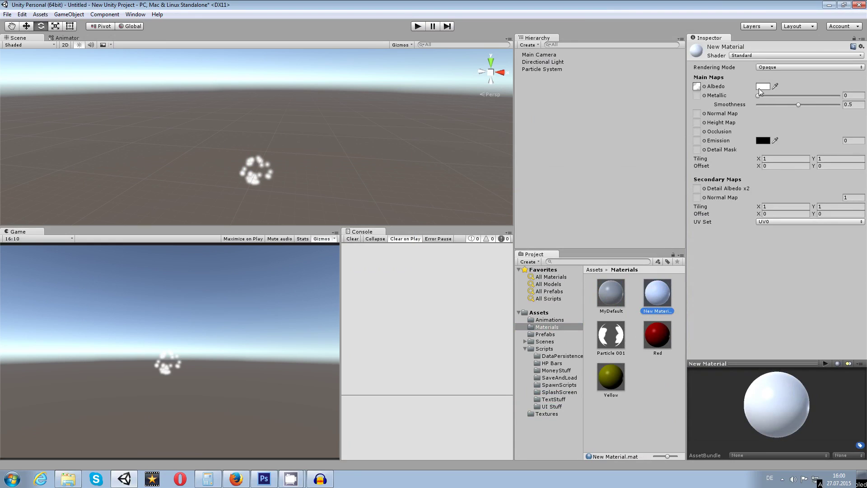
{"action": "left_click", "coordinate": [765, 56]}
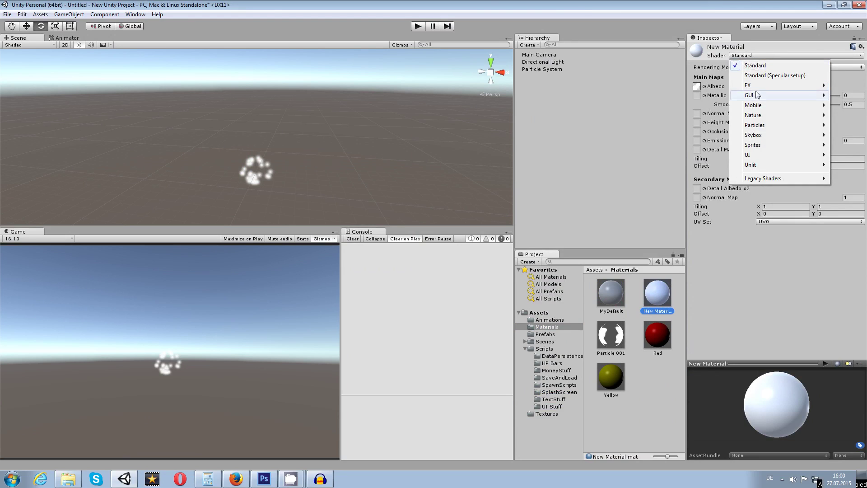
{"action": "mouse_move", "coordinate": [756, 130]}
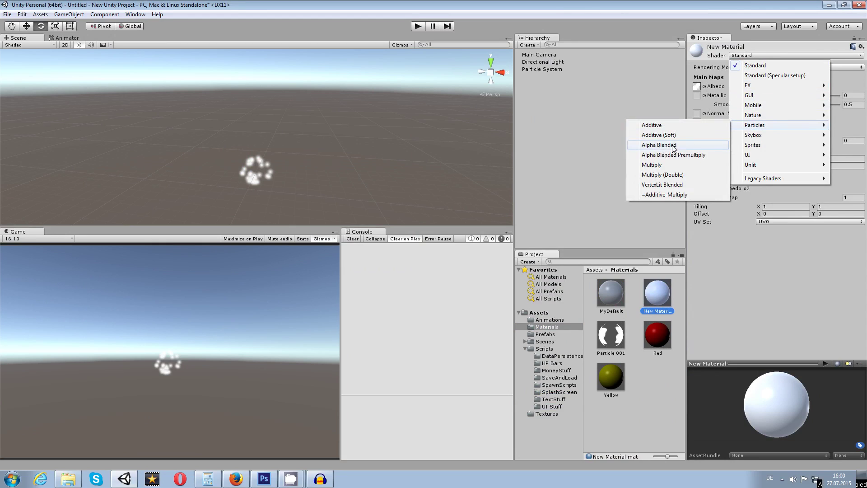
{"action": "left_click", "coordinate": [670, 146]}
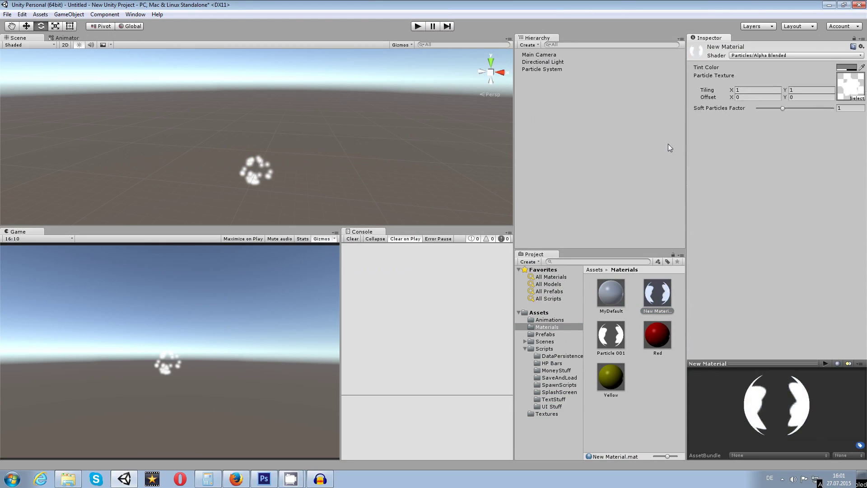
{"action": "left_click_drag", "start_coordinate": [765, 404], "coordinate": [741, 387]}
{"action": "left_click_drag", "start_coordinate": [767, 440], "coordinate": [785, 419]}
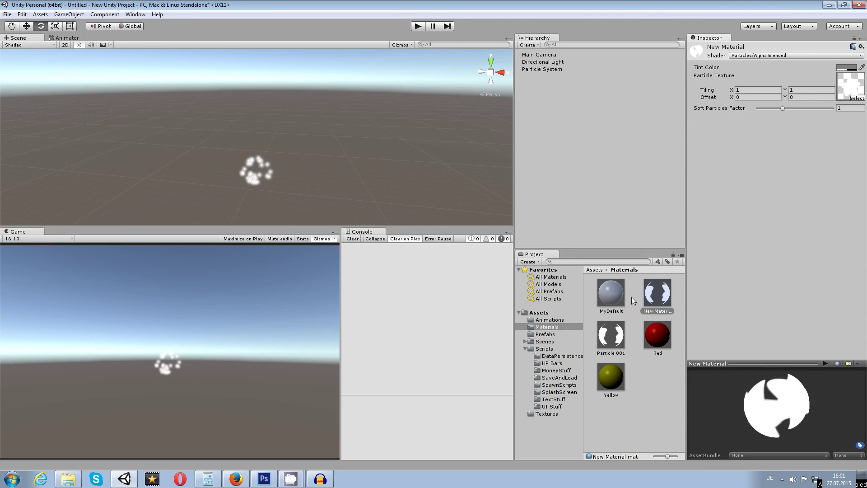
- Delete the new material from the Materials folder
{"action": "left_click", "coordinate": [649, 397]}
{"action": "left_click", "coordinate": [653, 307]}
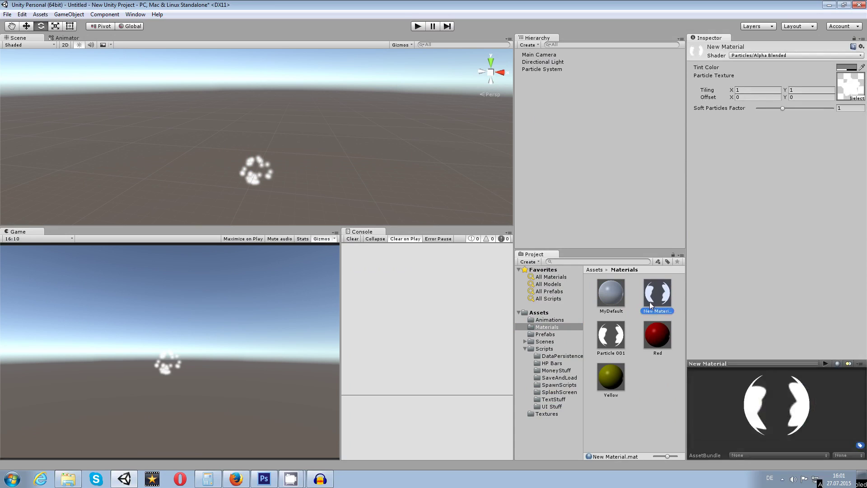
{"action": "key", "text": "Delete"}
{"action": "left_click", "coordinate": [457, 254]}
- Assign the existing Particle 001 material to the particle system's renderer
{"action": "left_click", "coordinate": [664, 294]}
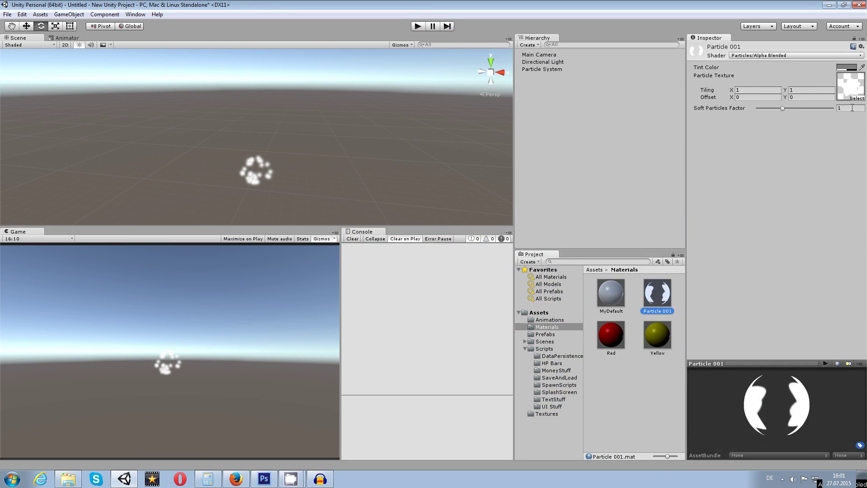
{"action": "left_click", "coordinate": [543, 69]}
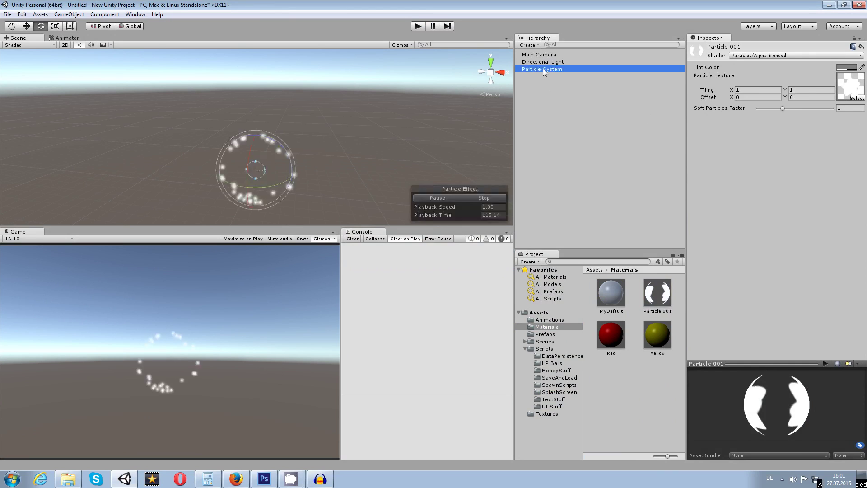
{"action": "scroll", "coordinate": [732, 238], "scroll_direction": "down", "scroll_amount": 5}
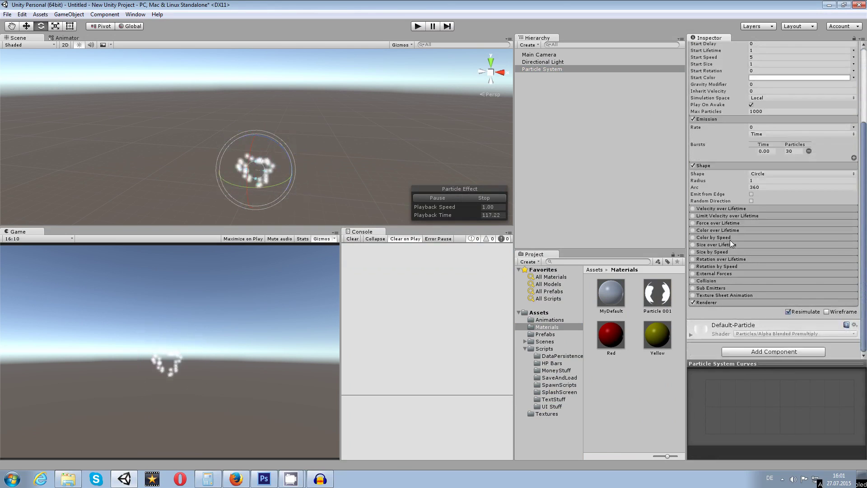
{"action": "left_click", "coordinate": [718, 303]}
{"action": "scroll", "coordinate": [804, 289], "scroll_direction": "down", "scroll_amount": 4}
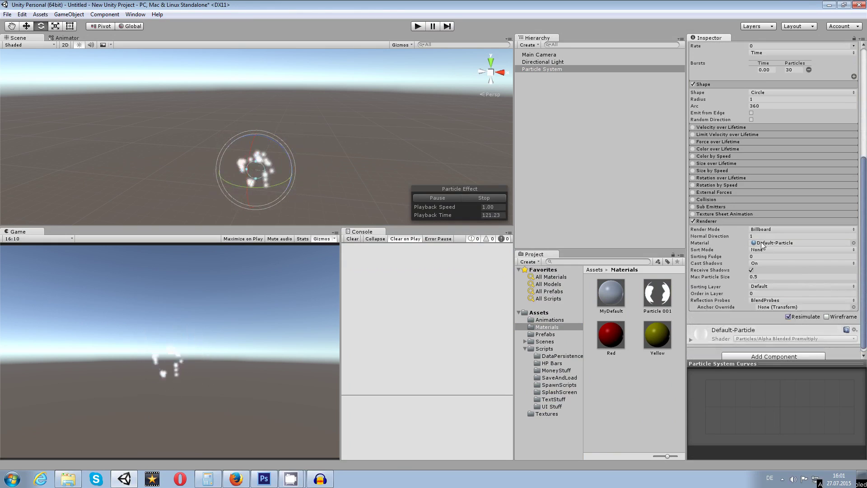
{"action": "left_click_drag", "start_coordinate": [658, 294], "coordinate": [768, 244]}
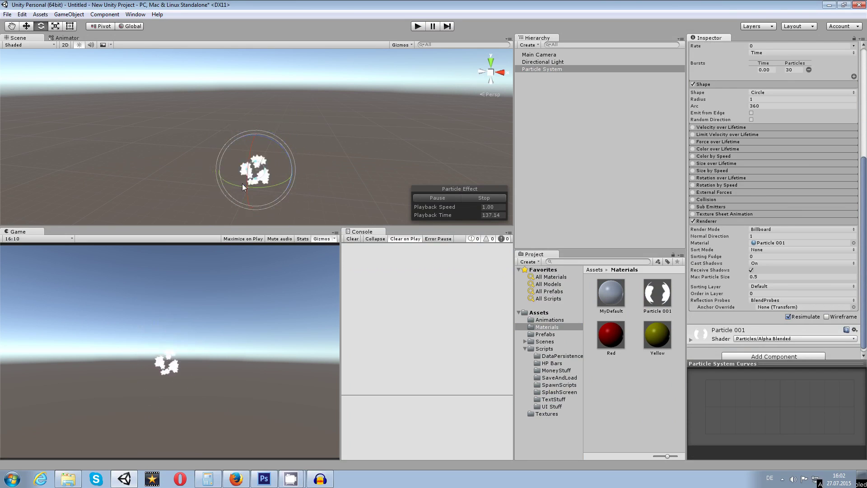
- Examine the star burst from several viewing angles to see how its particles face the camera
{"action": "left_click_drag", "start_coordinate": [349, 171], "coordinate": [318, 172]}
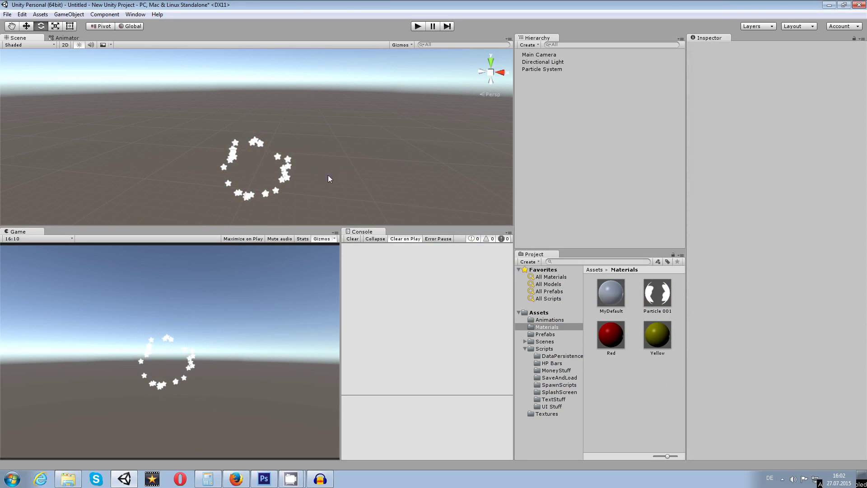
{"action": "left_click", "coordinate": [290, 162]}
{"action": "left_click_drag", "start_coordinate": [298, 151], "coordinate": [177, 177], "text": "alt"}
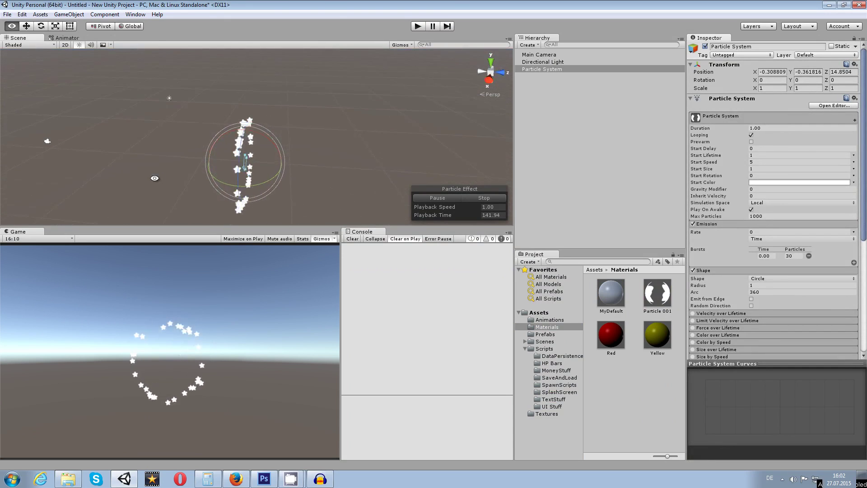
{"action": "left_click_drag", "start_coordinate": [59, 185], "coordinate": [139, 191], "text": "alt"}
{"action": "left_click_drag", "start_coordinate": [230, 201], "coordinate": [359, 147], "text": "alt"}
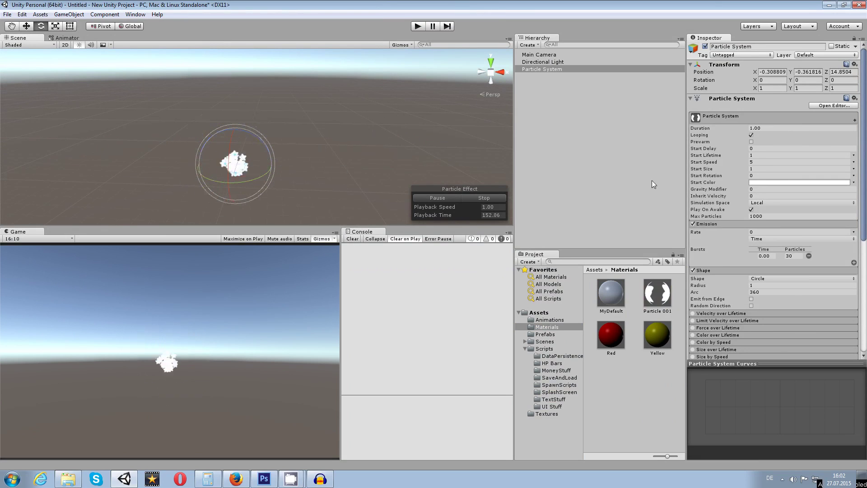
- Keep the renderer's Billboard render mode, disable Receive Shadows, and set Reflection Probes to Off
{"action": "scroll", "coordinate": [850, 246], "scroll_direction": "down", "scroll_amount": 8}
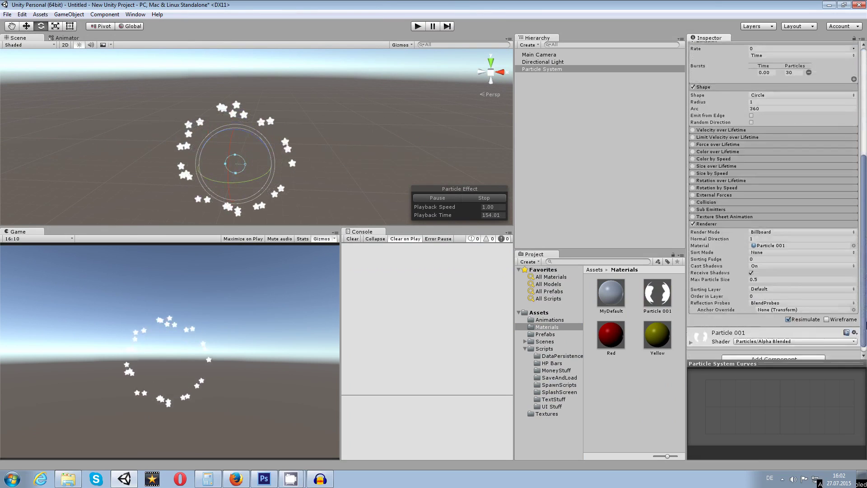
{"action": "left_click", "coordinate": [766, 225]}
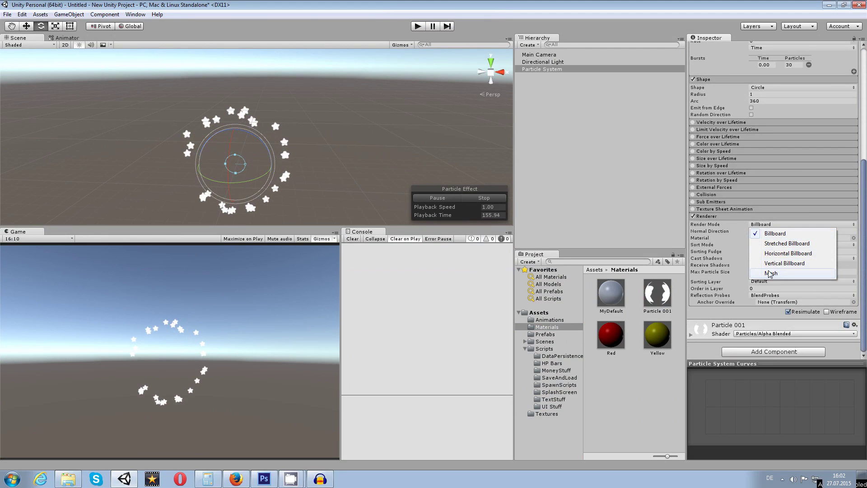
{"action": "left_click", "coordinate": [735, 227]}
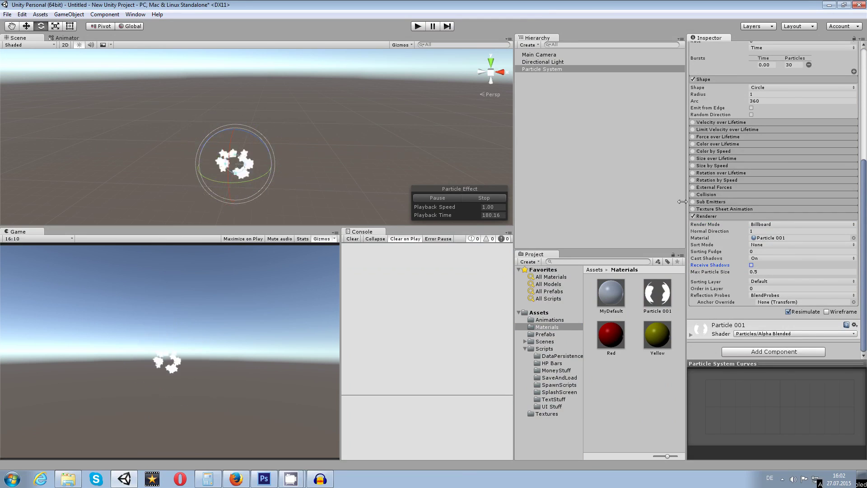
{"action": "left_click", "coordinate": [783, 296]}
{"action": "left_click", "coordinate": [782, 305]}
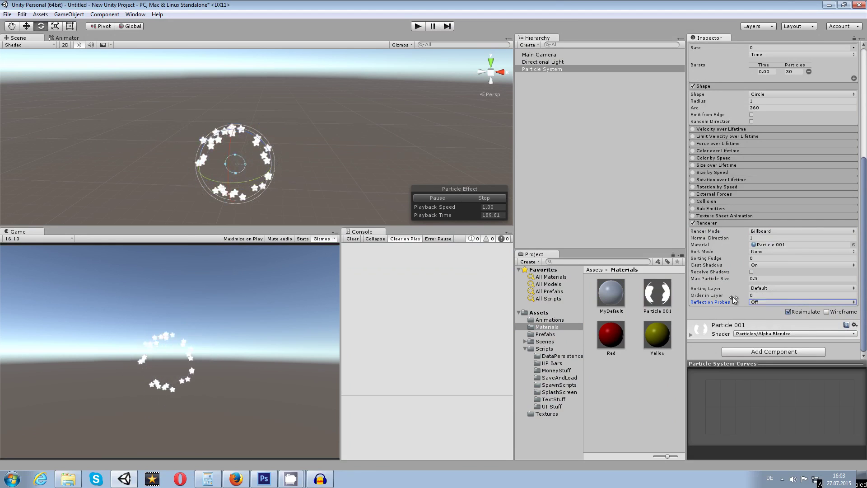
- Review the particle renderer's Sort Mode and Sorting Layer options
{"action": "left_click", "coordinate": [764, 251]}
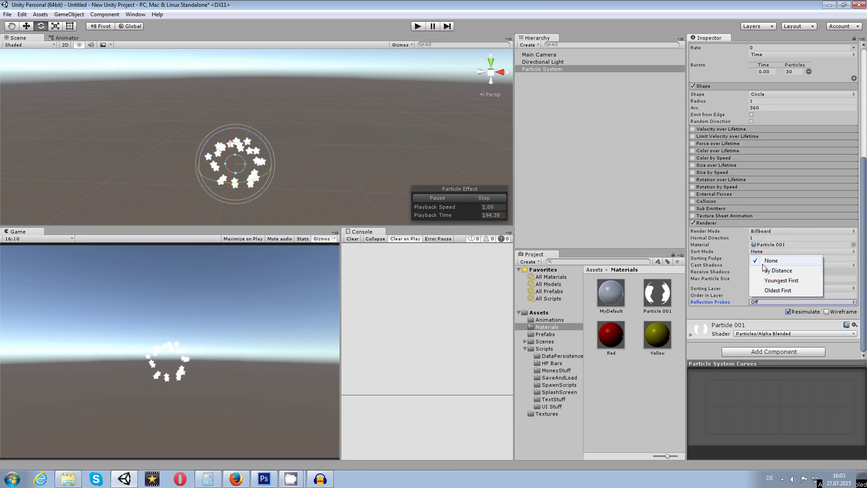
{"action": "left_click", "coordinate": [739, 252]}
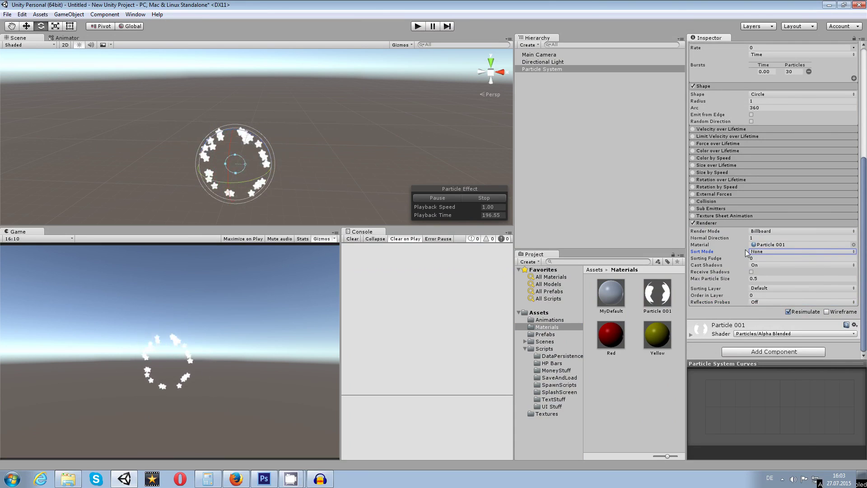
{"action": "left_click", "coordinate": [751, 288]}
{"action": "left_click", "coordinate": [732, 288]}
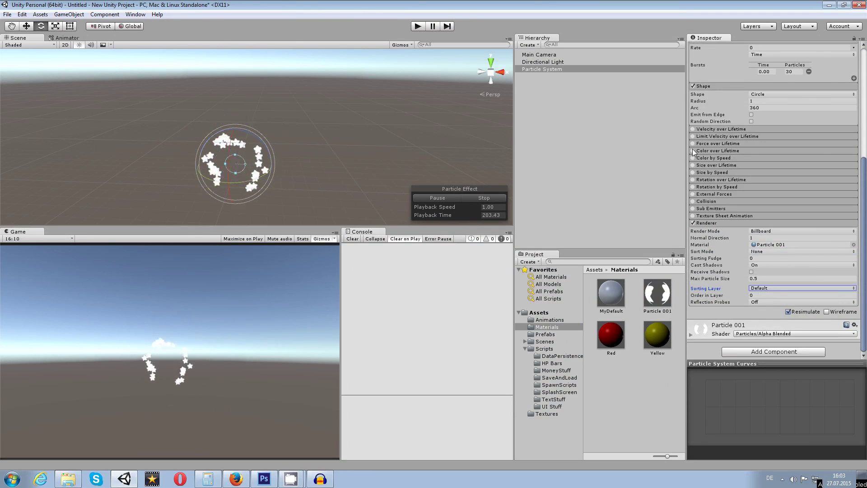
- Set the particles' Start Color to Random Between Two Colors, using yellow (FFFF00) and red (FF0000)
{"action": "scroll", "coordinate": [812, 144], "scroll_direction": "up", "scroll_amount": 5}
{"action": "middle_click_drag", "start_coordinate": [281, 157], "coordinate": [295, 144]}
{"action": "scroll", "coordinate": [337, 161], "scroll_direction": "up", "scroll_amount": 4}
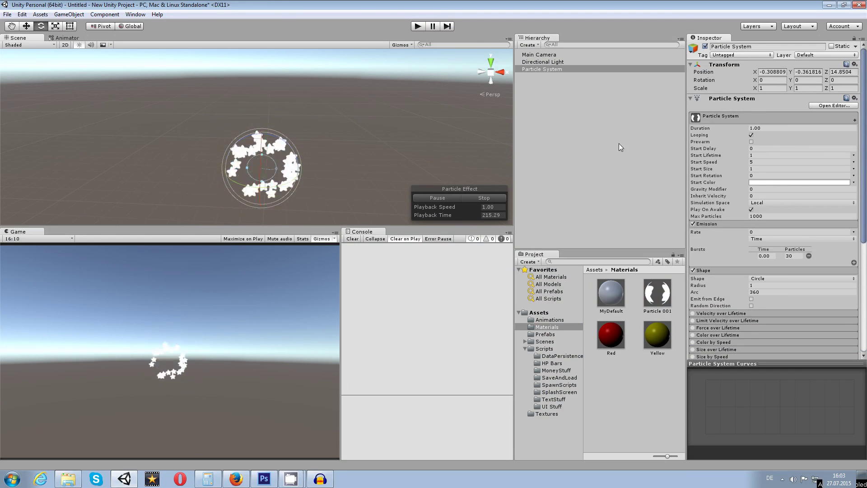
{"action": "left_click", "coordinate": [855, 182]}
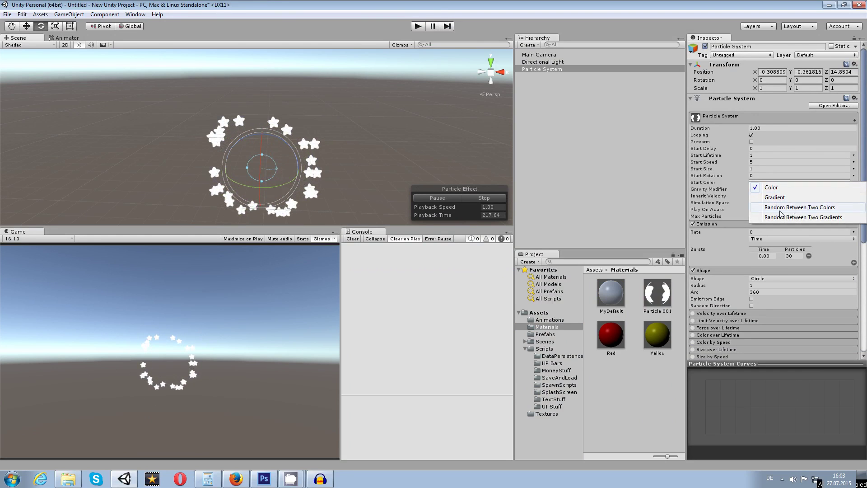
{"action": "left_click", "coordinate": [819, 209]}
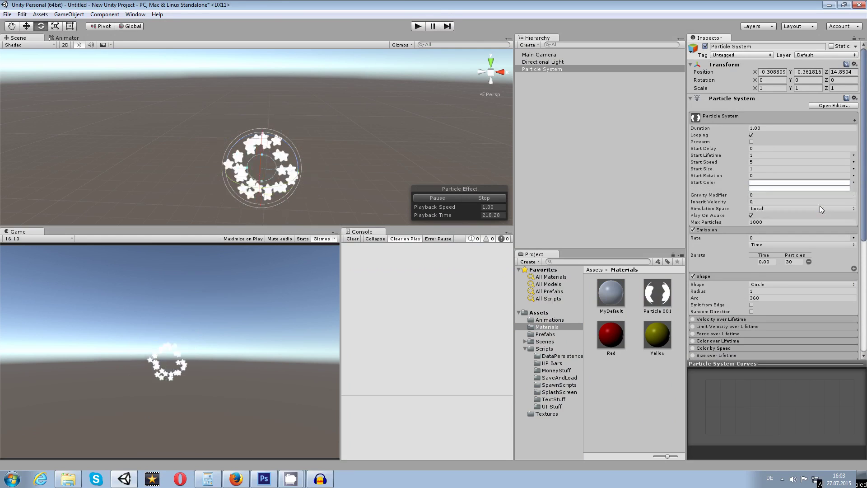
{"action": "left_click", "coordinate": [785, 187]}
{"action": "left_click_drag", "start_coordinate": [341, 226], "coordinate": [312, 226]}
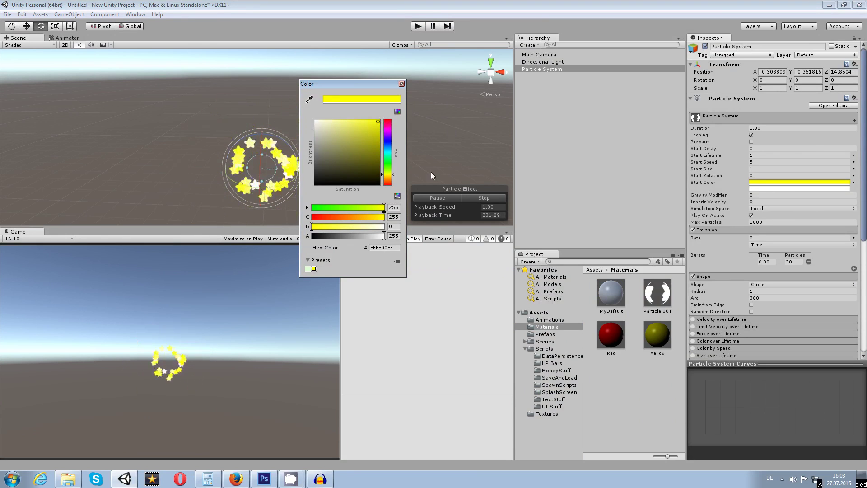
{"action": "left_click_drag", "start_coordinate": [390, 175], "coordinate": [390, 185]}
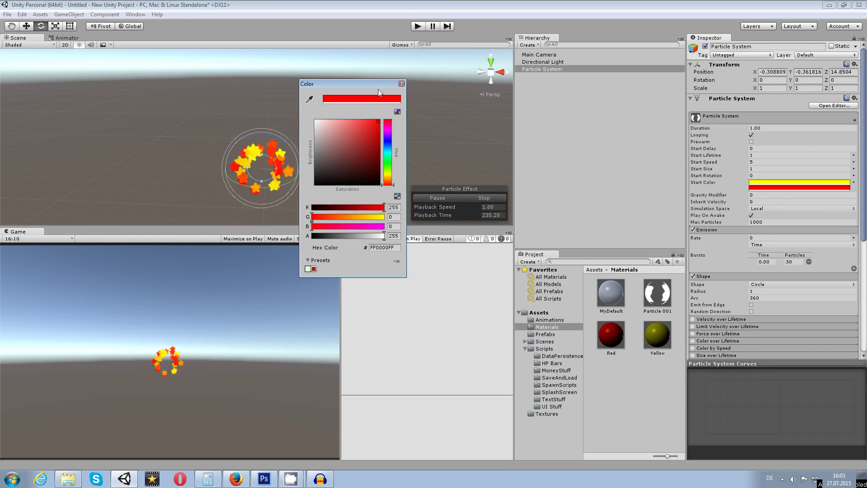
{"action": "left_click_drag", "start_coordinate": [379, 89], "coordinate": [502, 99]}
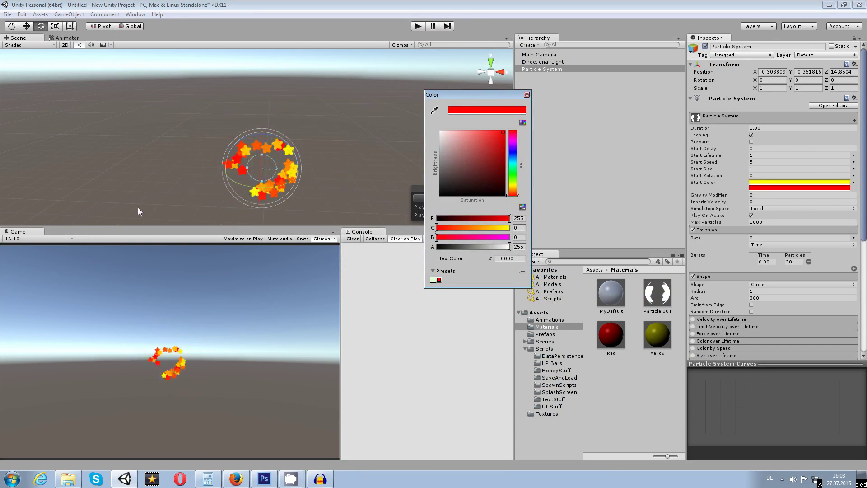
{"action": "left_click", "coordinate": [526, 95]}
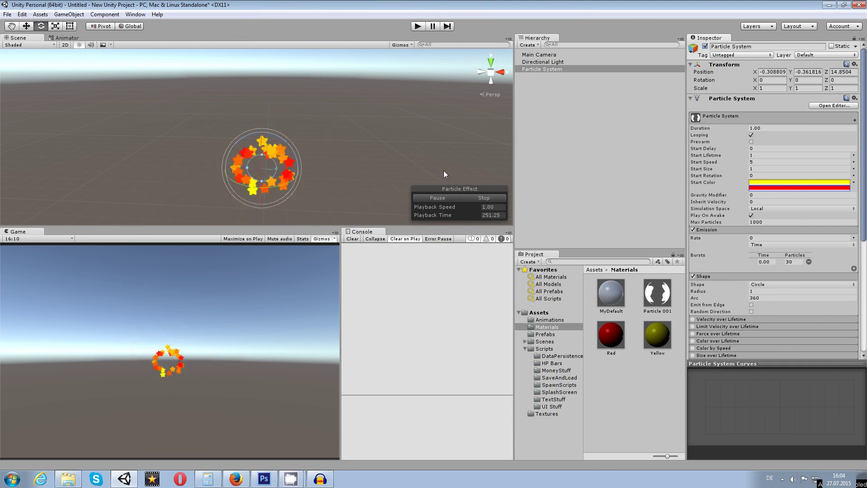
- Enable Rotation over Lifetime on the particle system with an Angular Velocity of 270
{"action": "scroll", "coordinate": [864, 208], "scroll_direction": "down", "scroll_amount": 3}
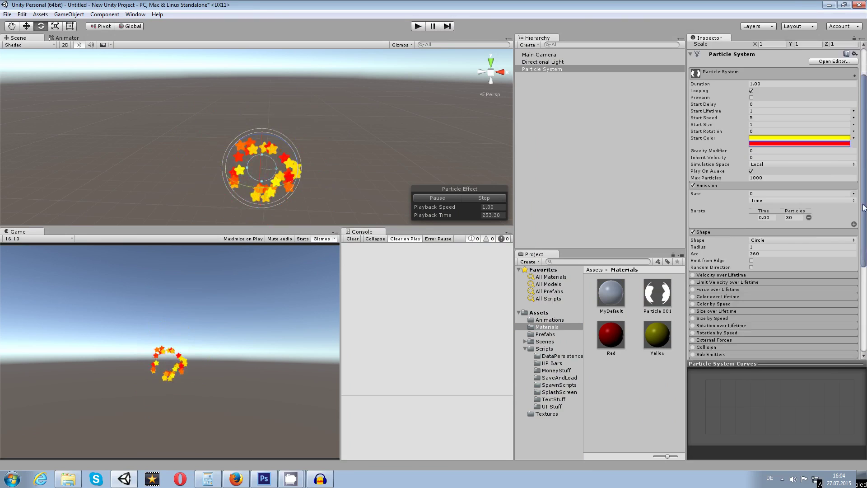
{"action": "scroll", "coordinate": [864, 208], "scroll_direction": "down", "scroll_amount": 8}
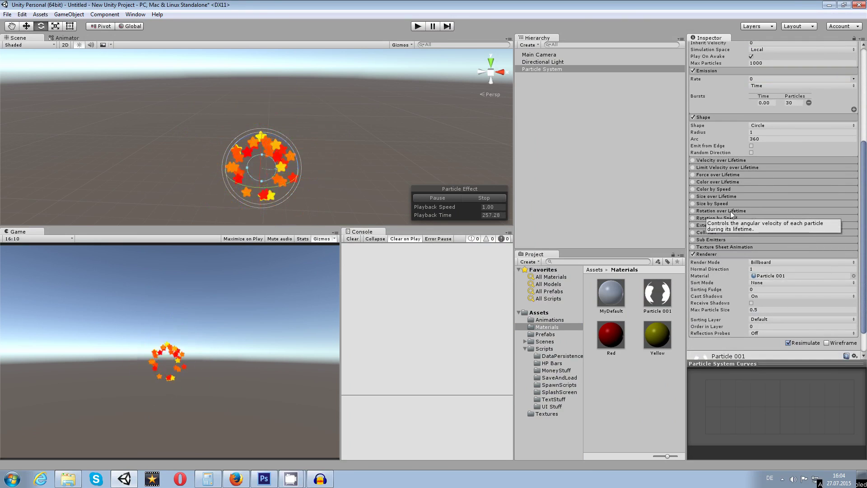
{"action": "left_click", "coordinate": [693, 211]}
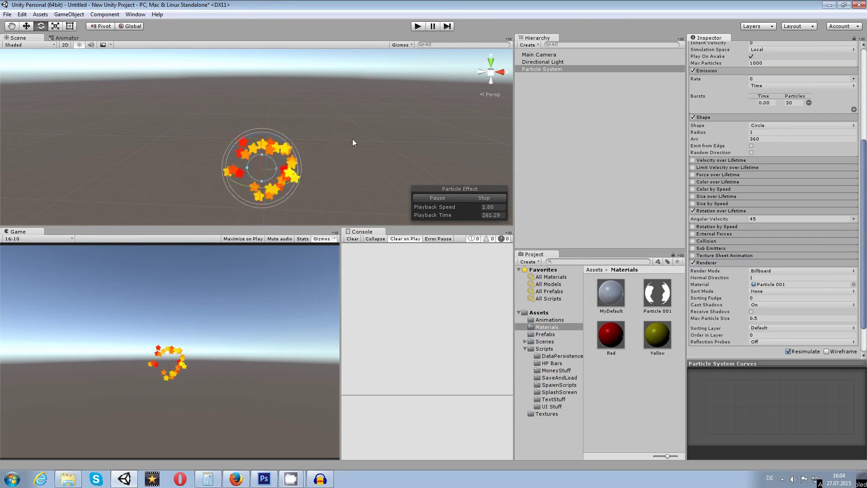
{"action": "left_click", "coordinate": [734, 222]}
{"action": "type", "text": "270"}
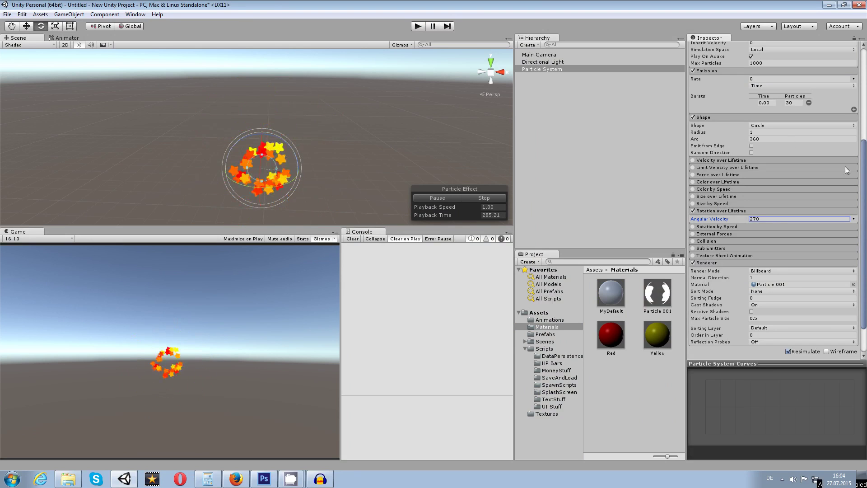
- Try a constant Start Size of 0.5 for the particles
{"action": "scroll", "coordinate": [845, 166], "scroll_direction": "up", "scroll_amount": 8}
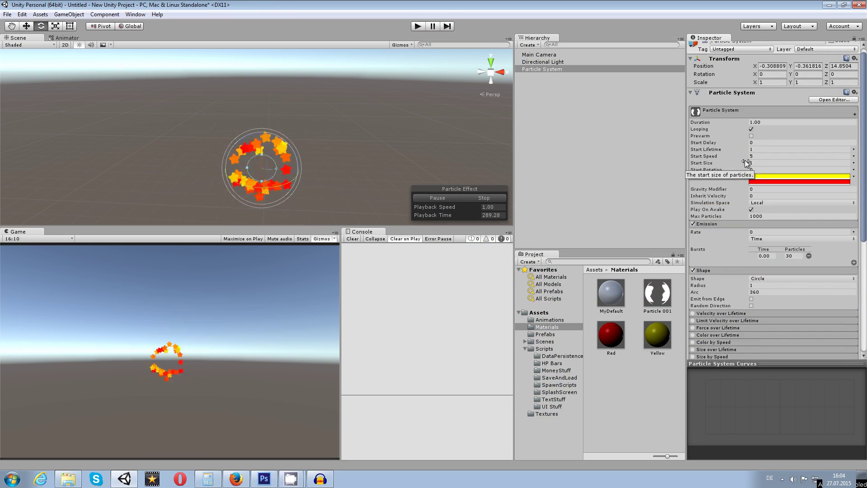
{"action": "left_click", "coordinate": [747, 163]}
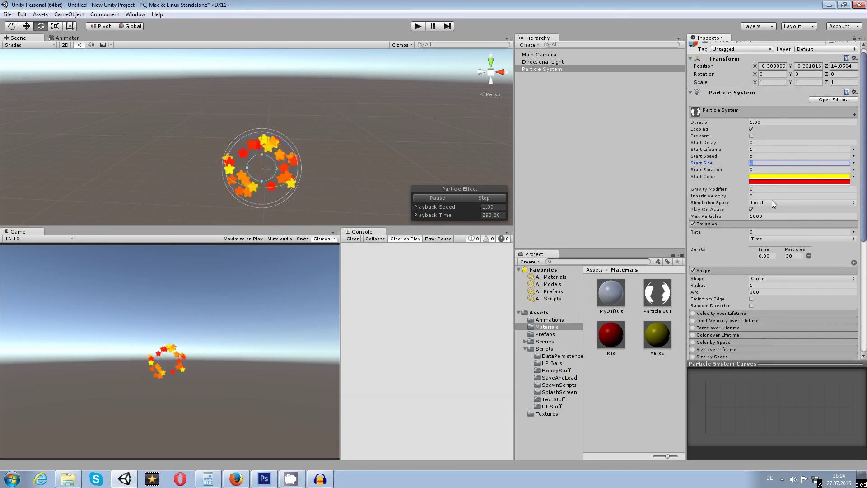
{"action": "type", "text": "0.5"}
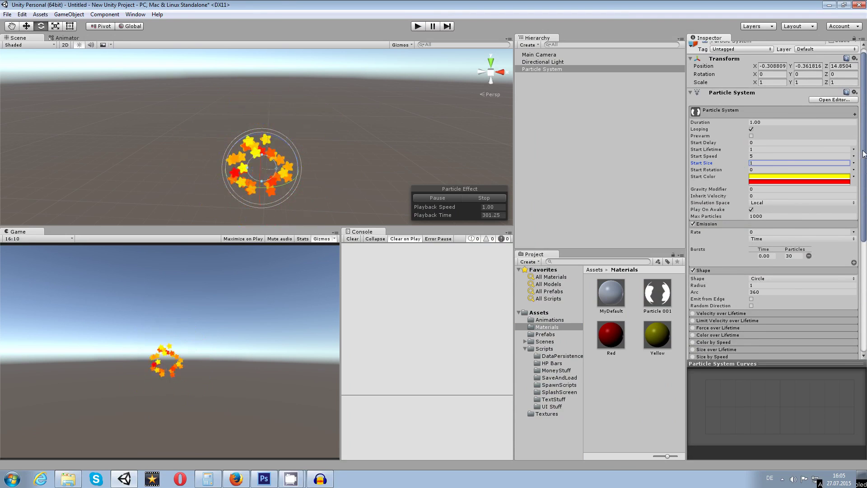
- Try the Size over Lifetime module on the particle system and disable it again
{"action": "scroll", "coordinate": [864, 154], "scroll_direction": "down", "scroll_amount": 5}
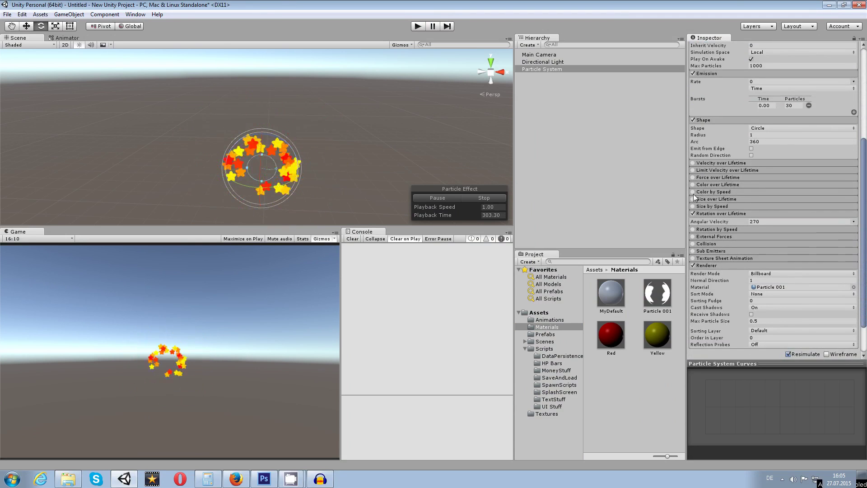
{"action": "left_click", "coordinate": [708, 199]}
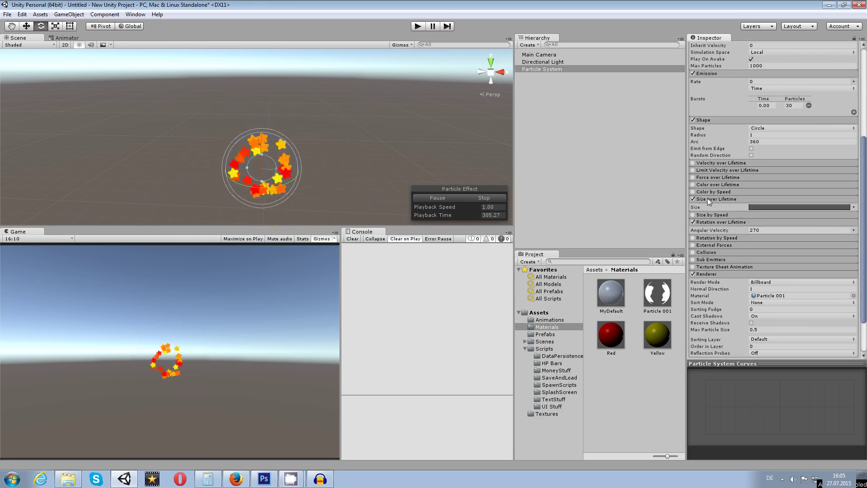
{"action": "left_click", "coordinate": [693, 199]}
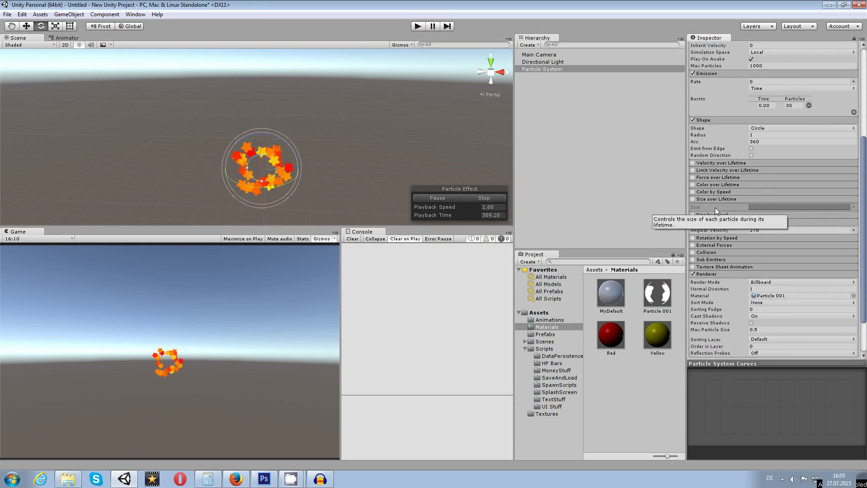
- Set the particles' Start Size to Random Between Two Constants, with a minimum of 0.5 and a maximum of 1
{"action": "scroll", "coordinate": [741, 171], "scroll_direction": "up", "scroll_amount": 5}
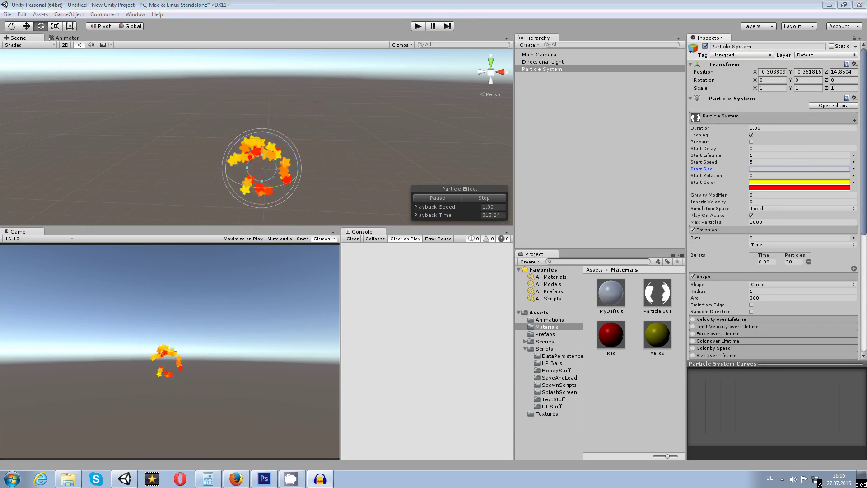
{"action": "left_click", "coordinate": [542, 69]}
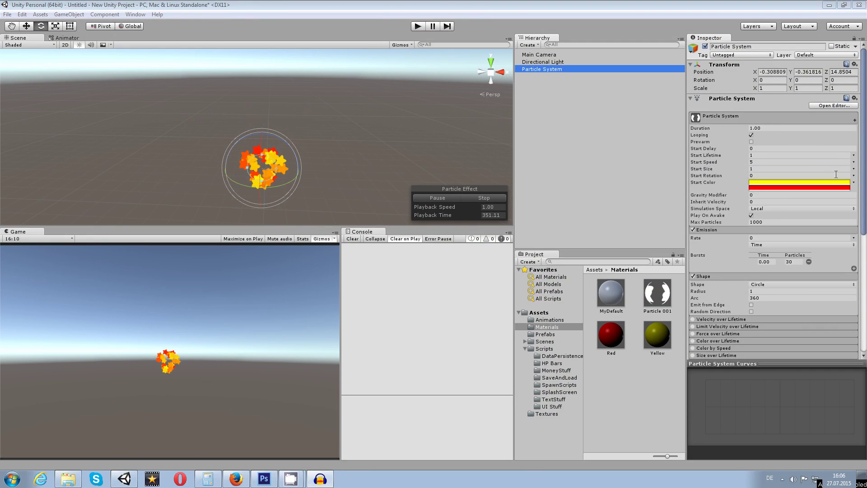
{"action": "left_click", "coordinate": [854, 169]}
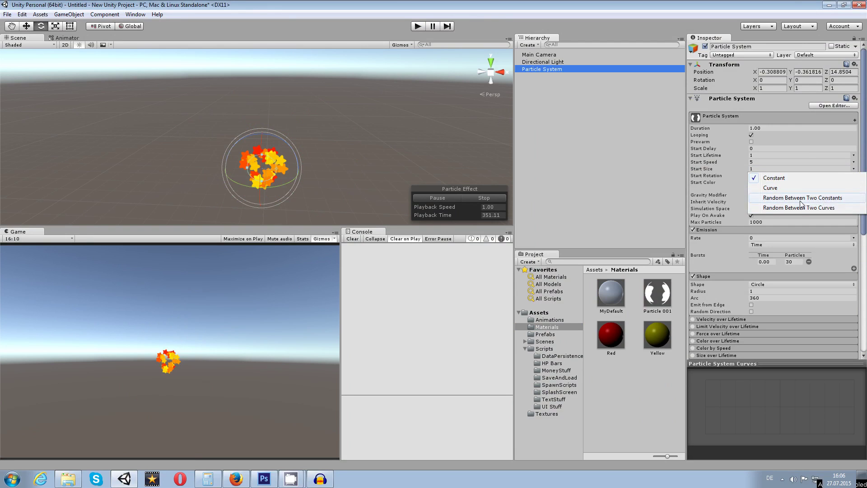
{"action": "left_click", "coordinate": [814, 199]}
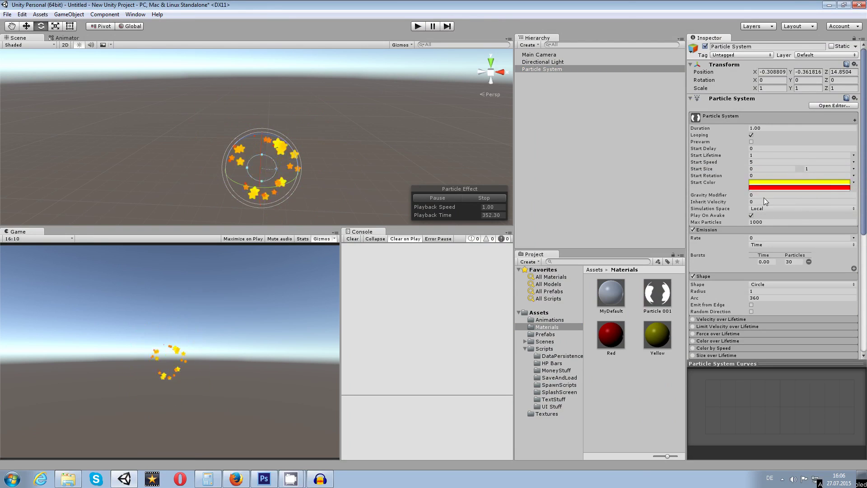
{"action": "left_click", "coordinate": [741, 170]}
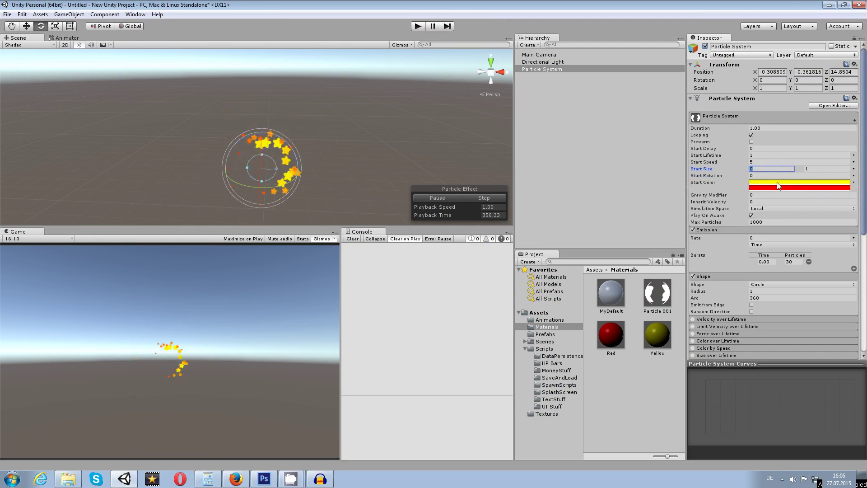
{"action": "type", "text": "0.5"}
{"action": "left_click", "coordinate": [825, 168]}
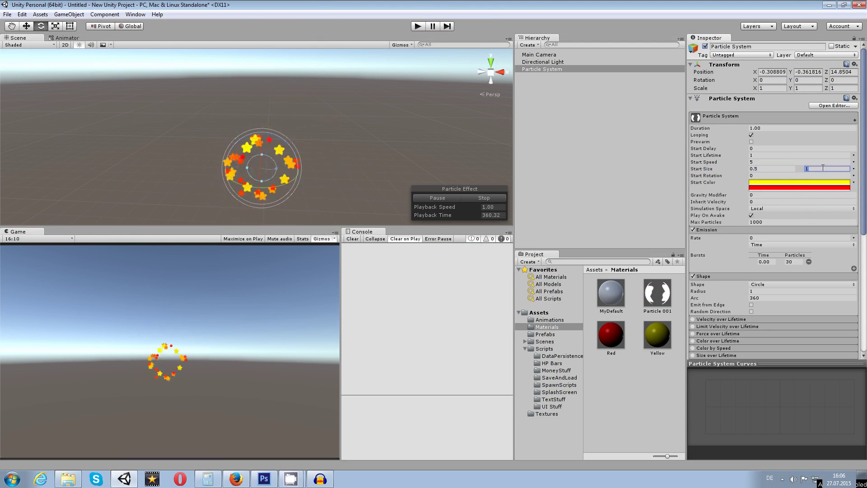
- Try a particle system Duration of 0.10 and restore it to 1
{"action": "left_click_drag", "start_coordinate": [734, 128], "coordinate": [708, 129]}
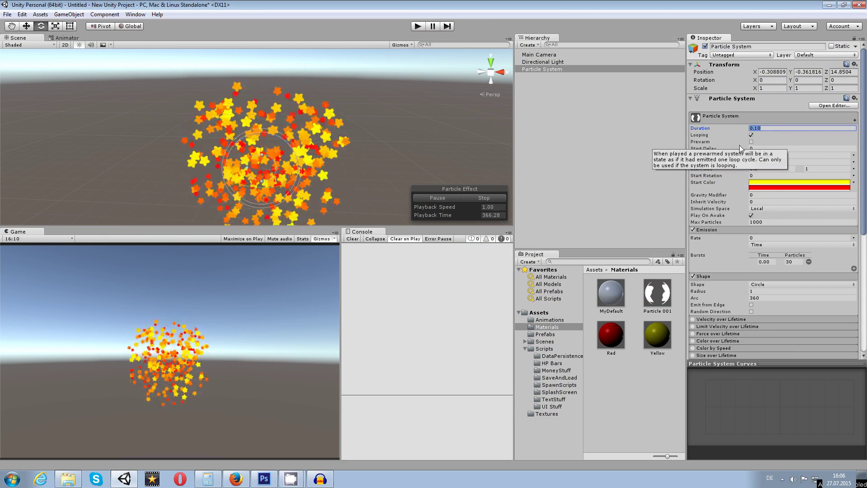
{"action": "type", "text": "1"}
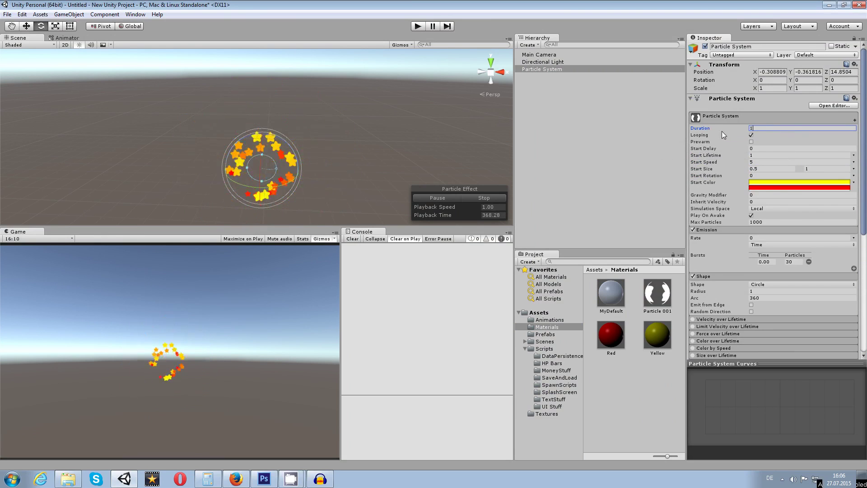
- Keep the Duration at 1 and enable the Sub Emitters module on the star particle system
{"action": "key", "text": "Return"}
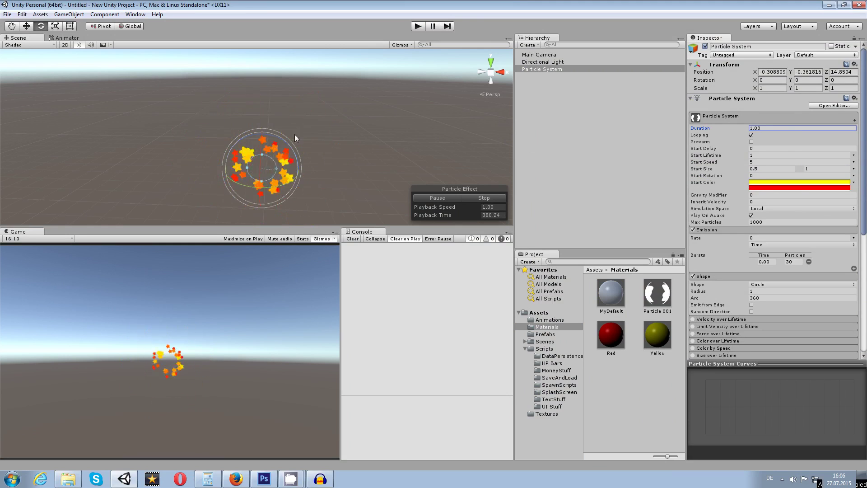
{"action": "scroll", "coordinate": [738, 225], "scroll_direction": "down", "scroll_amount": 8}
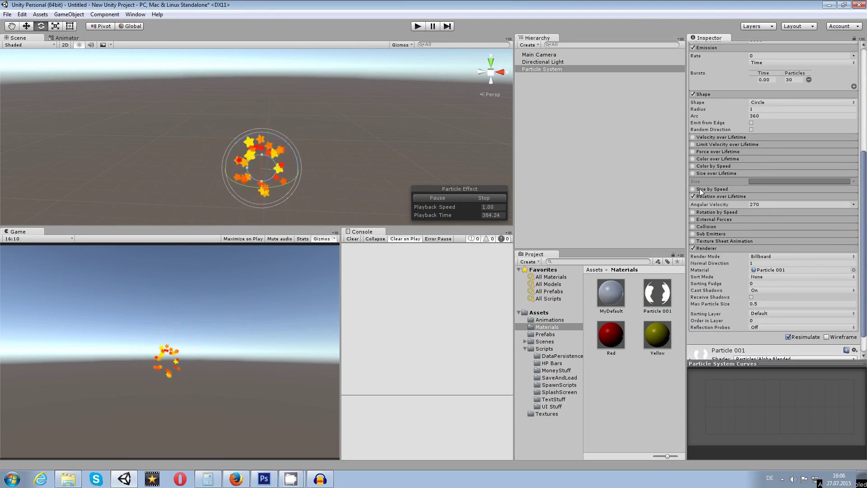
{"action": "left_click", "coordinate": [705, 234]}
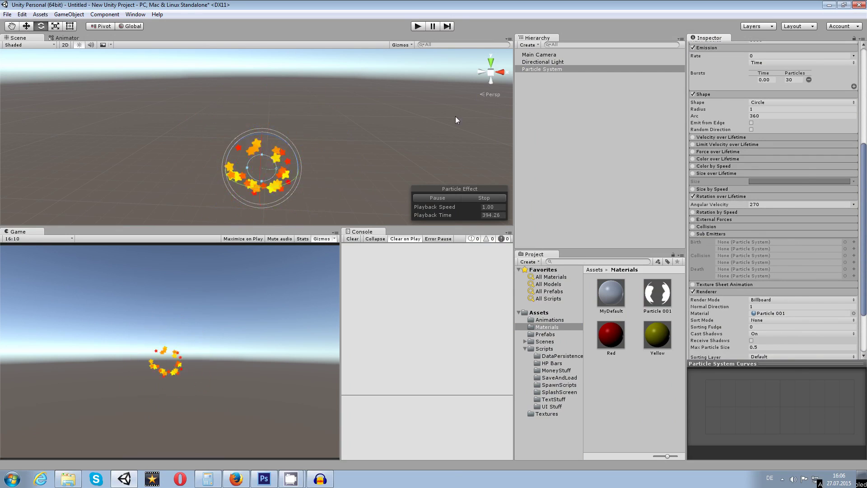
{"action": "left_click", "coordinate": [693, 233]}
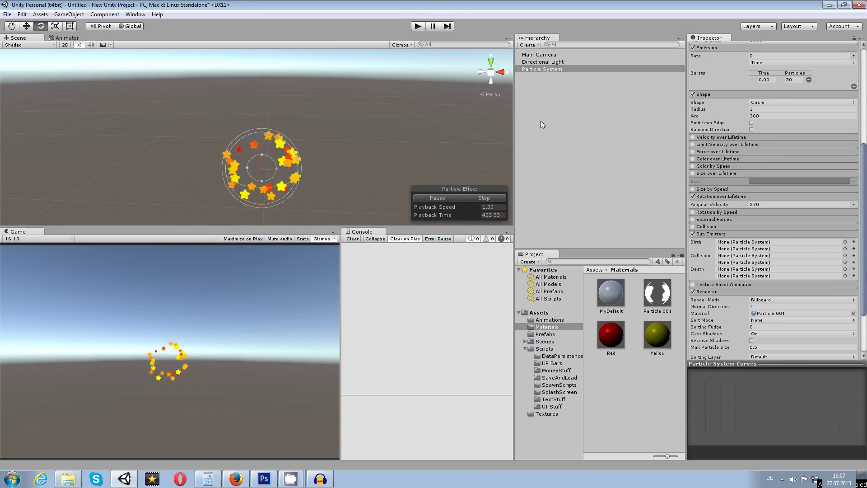
- Create a second Particle System and move it out of the star system to the top level of the hierarchy
{"action": "right_click", "coordinate": [568, 101]}
{"action": "left_click", "coordinate": [543, 104]}
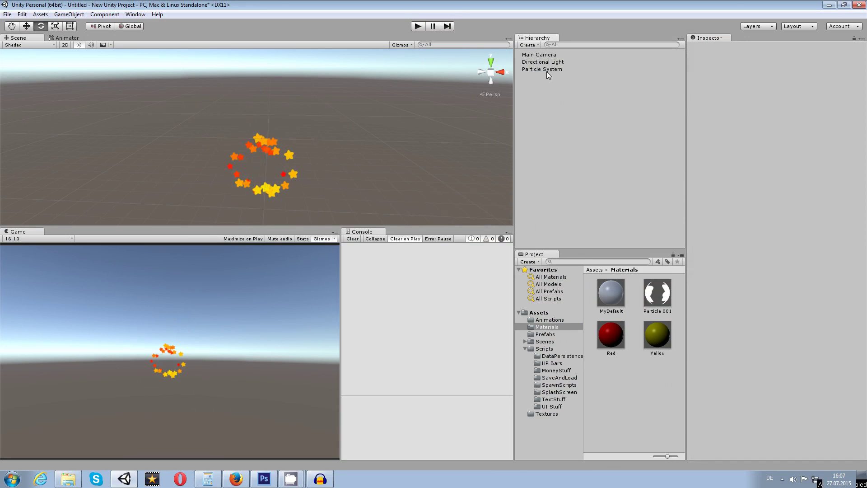
{"action": "left_click", "coordinate": [547, 70]}
{"action": "right_click", "coordinate": [559, 93]}
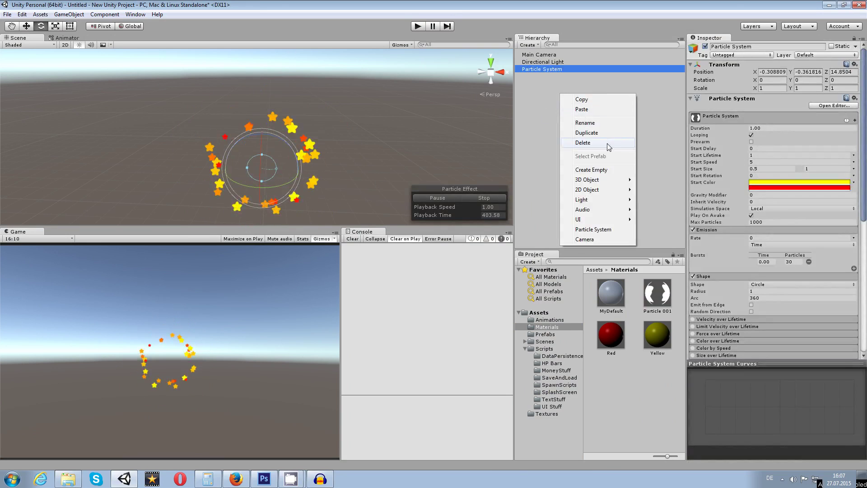
{"action": "left_click", "coordinate": [599, 229]}
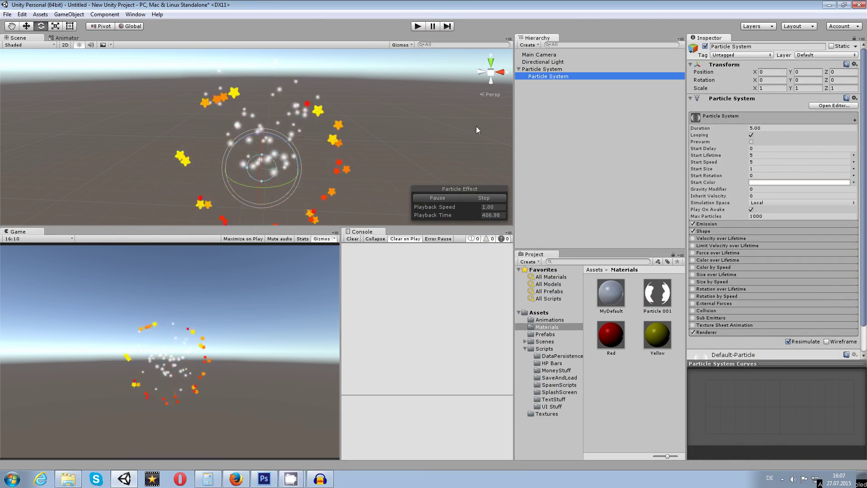
{"action": "left_click_drag", "start_coordinate": [549, 76], "coordinate": [551, 66]}
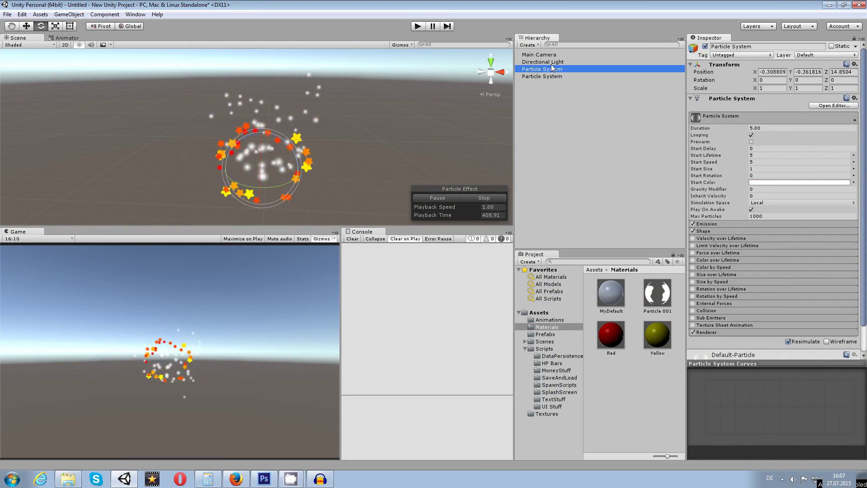
{"action": "left_click", "coordinate": [391, 134]}
{"action": "left_click", "coordinate": [544, 75]}
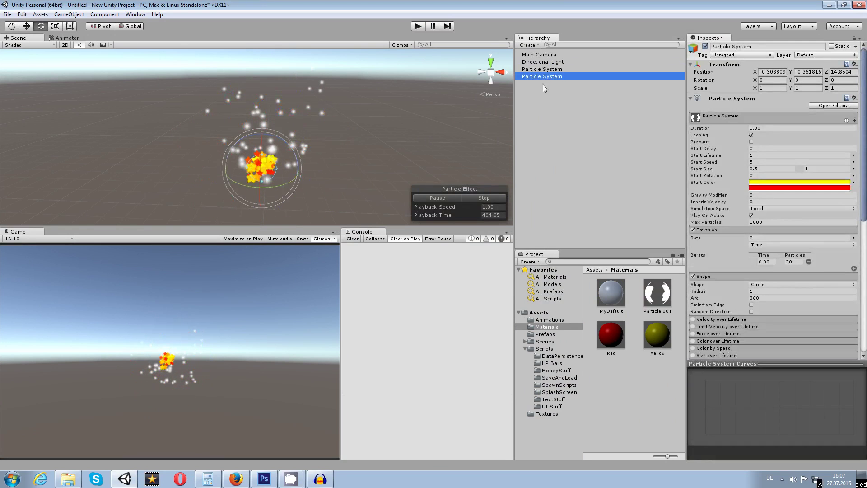
{"action": "left_click", "coordinate": [538, 70]}
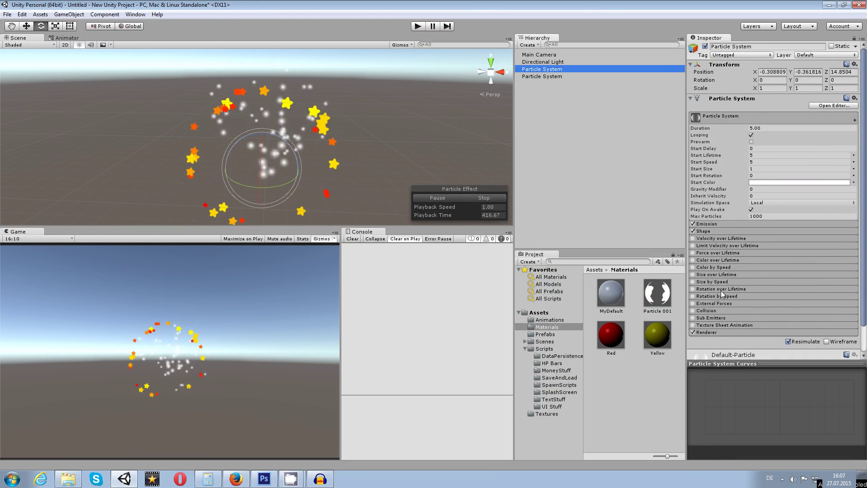
- Try the new particle system with its Shape module disabled, check the emission from the side, and enable the module again
{"action": "left_click", "coordinate": [704, 231]}
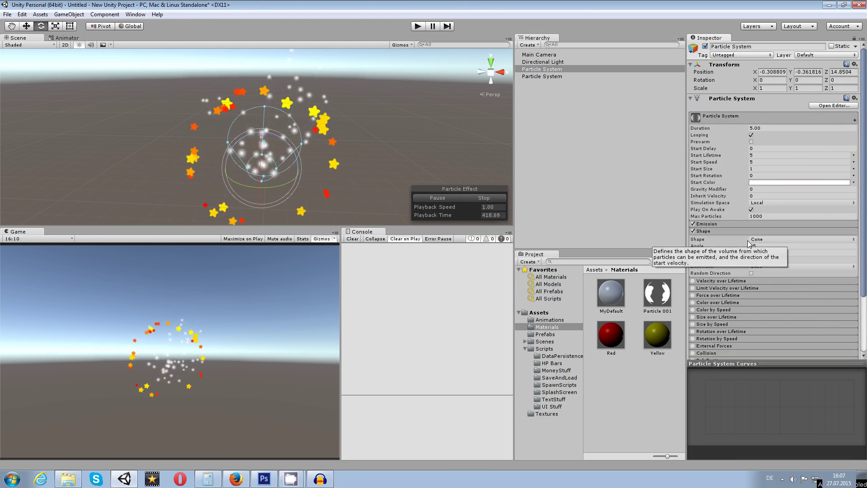
{"action": "left_click", "coordinate": [693, 231]}
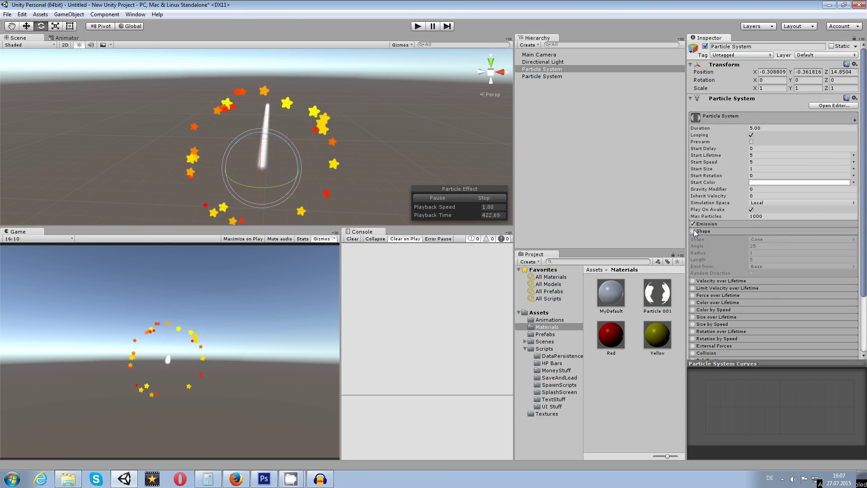
{"action": "left_click", "coordinate": [376, 141]}
{"action": "left_click_drag", "start_coordinate": [377, 145], "coordinate": [278, 181], "text": "alt"}
{"action": "left_click", "coordinate": [329, 125]}
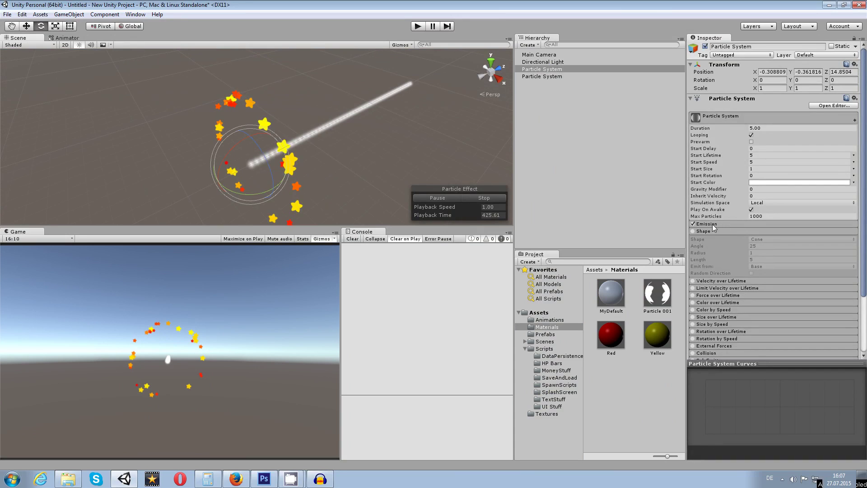
{"action": "left_click", "coordinate": [694, 231]}
- Keep the Cone emission shape for the new particle system and set its Angle to 0 and Radius to 0.01
{"action": "left_click", "coordinate": [780, 239]}
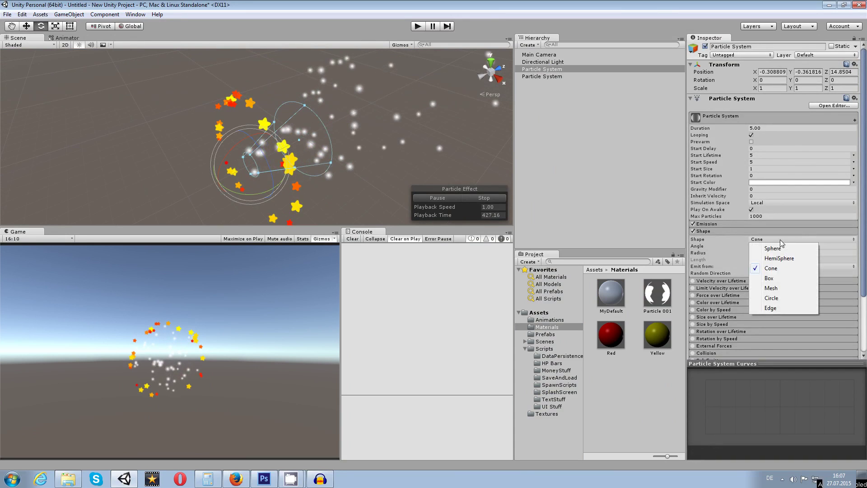
{"action": "left_click", "coordinate": [727, 238]}
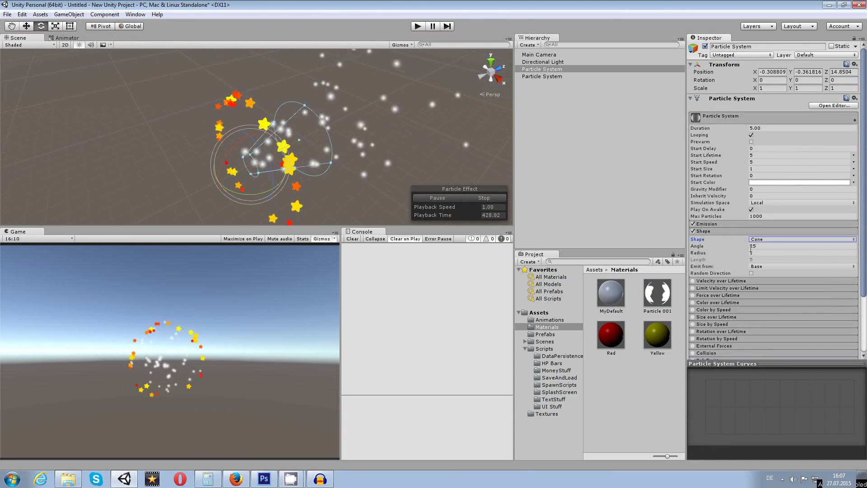
{"action": "left_click_drag", "start_coordinate": [752, 246], "coordinate": [723, 241]}
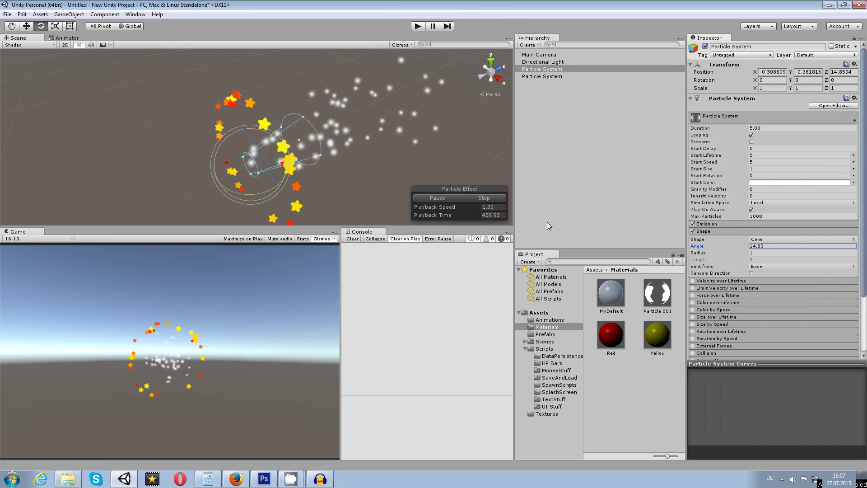
{"action": "left_click_drag", "start_coordinate": [403, 200], "coordinate": [866, 66]}
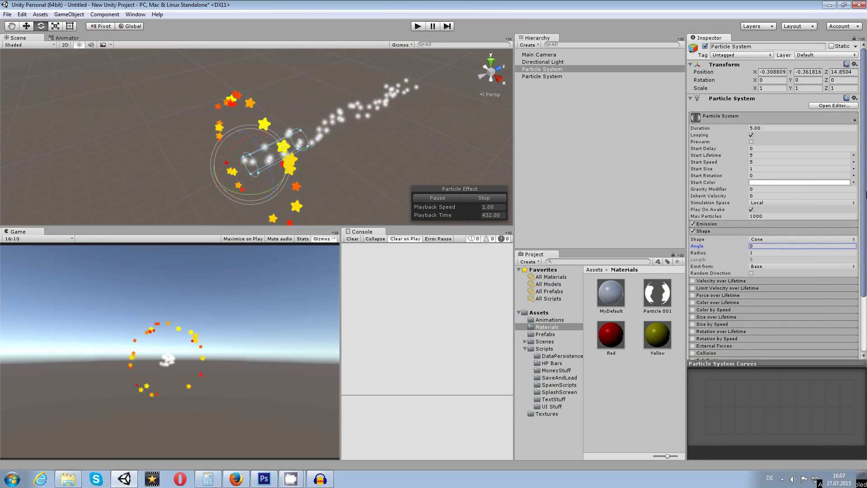
{"action": "left_click", "coordinate": [735, 256]}
{"action": "left_click_drag", "start_coordinate": [737, 254], "coordinate": [695, 256]}
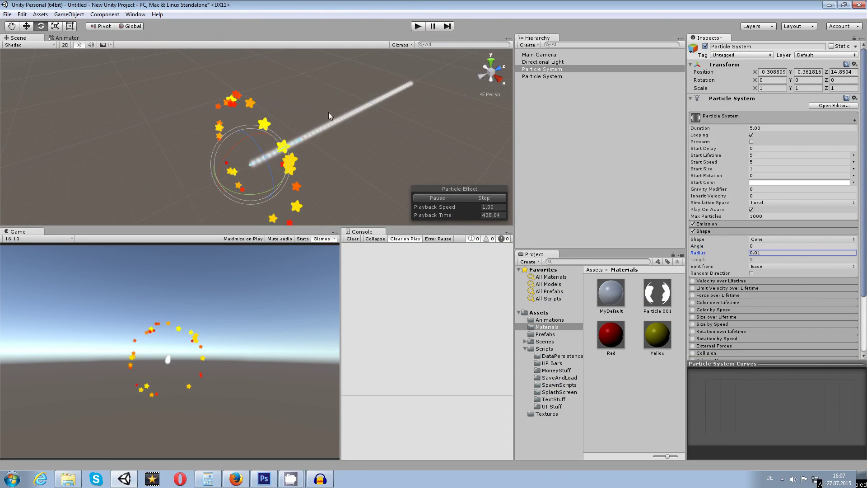
- Compare the narrow particle stream with the Shape module disabled and enabled, leaving the module on
{"action": "left_click", "coordinate": [693, 232]}
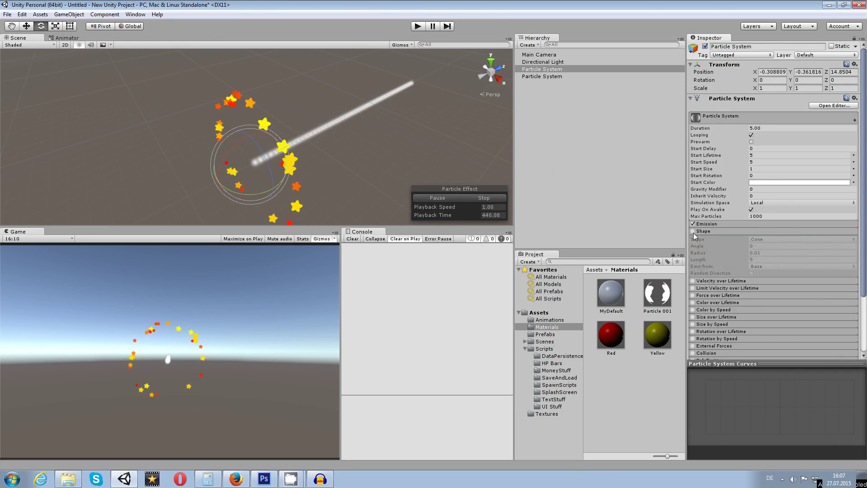
{"action": "left_click", "coordinate": [693, 231]}
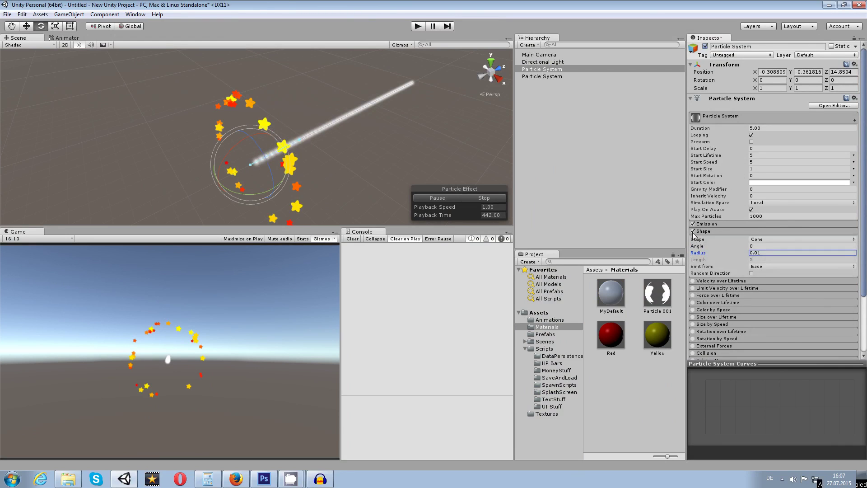
{"action": "left_click", "coordinate": [693, 232]}
{"action": "left_click", "coordinate": [691, 233]}
{"action": "left_click", "coordinate": [693, 231]}
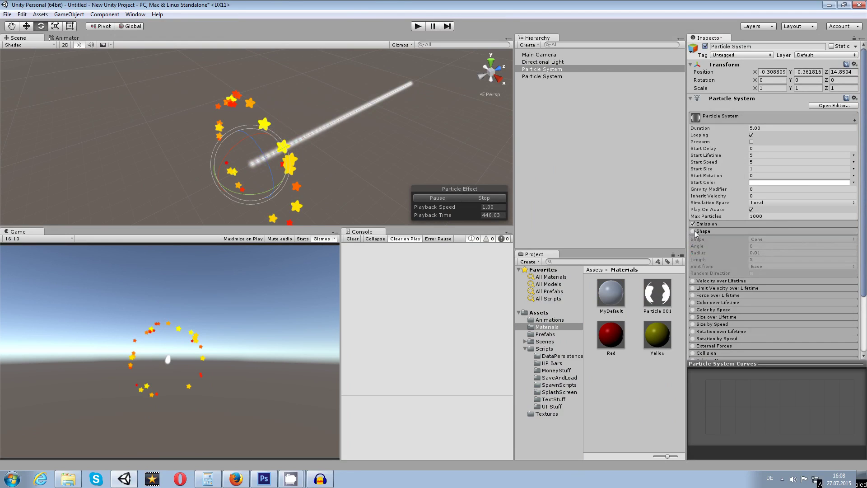
{"action": "left_click", "coordinate": [693, 231]}
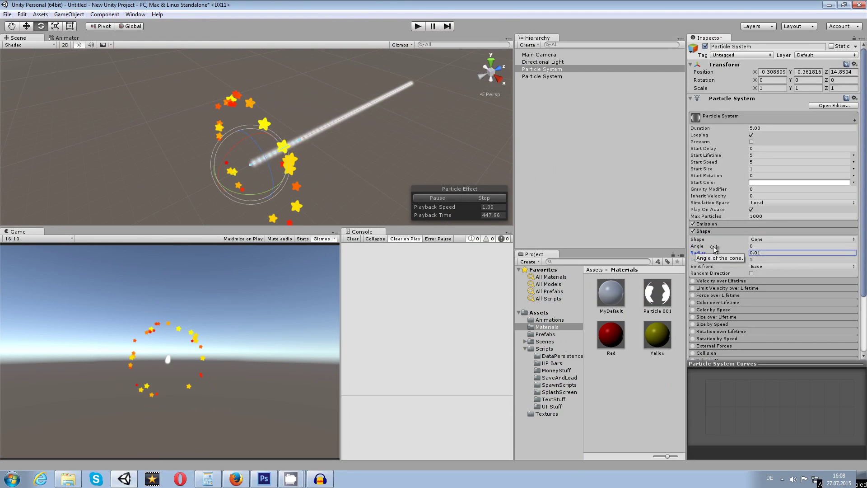
- Set the new particle system's Emission Rate to 25, keeping Emit from at Base
{"action": "left_click", "coordinate": [756, 267]}
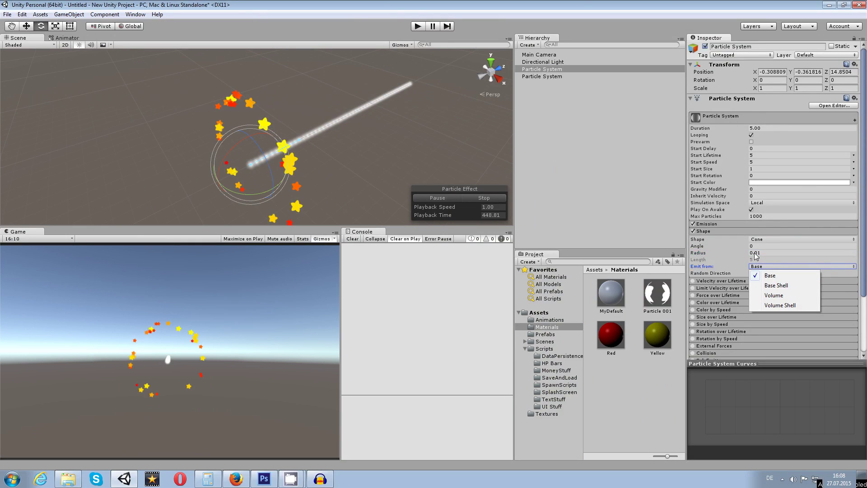
{"action": "left_click", "coordinate": [721, 224]}
{"action": "left_click", "coordinate": [721, 224]}
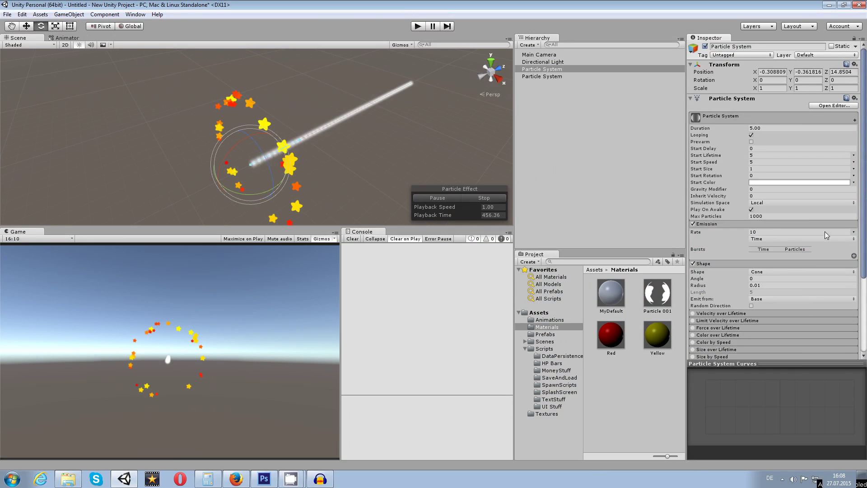
{"action": "left_click_drag", "start_coordinate": [733, 232], "coordinate": [822, 229]}
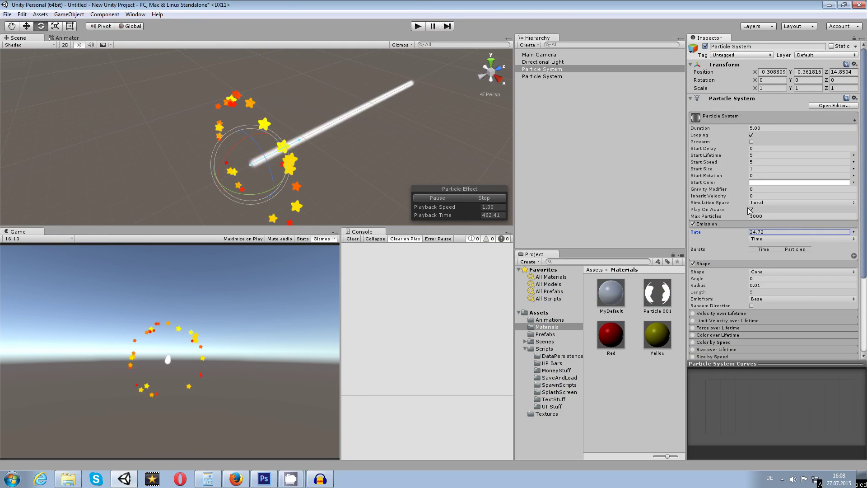
{"action": "type", "text": "25"}
{"action": "middle_click_drag", "start_coordinate": [351, 108], "coordinate": [335, 121]}
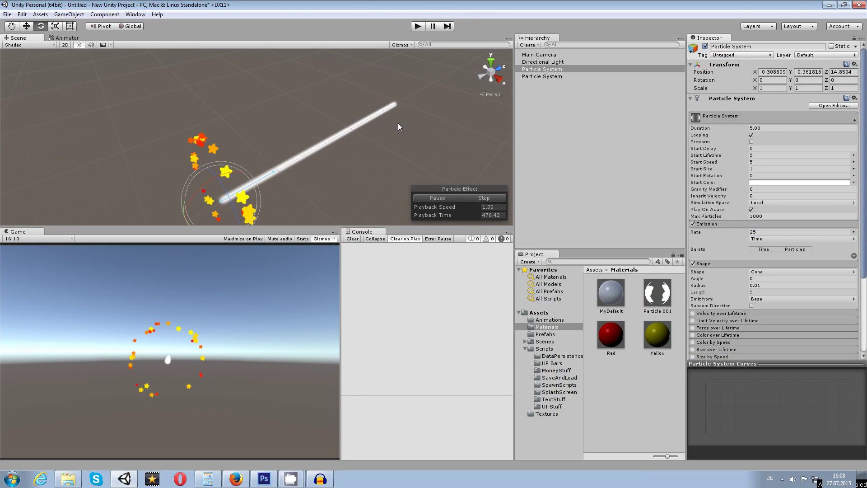
- Examine the white Start Color and its available color modes for the new particle system
{"action": "left_click", "coordinate": [839, 182]}
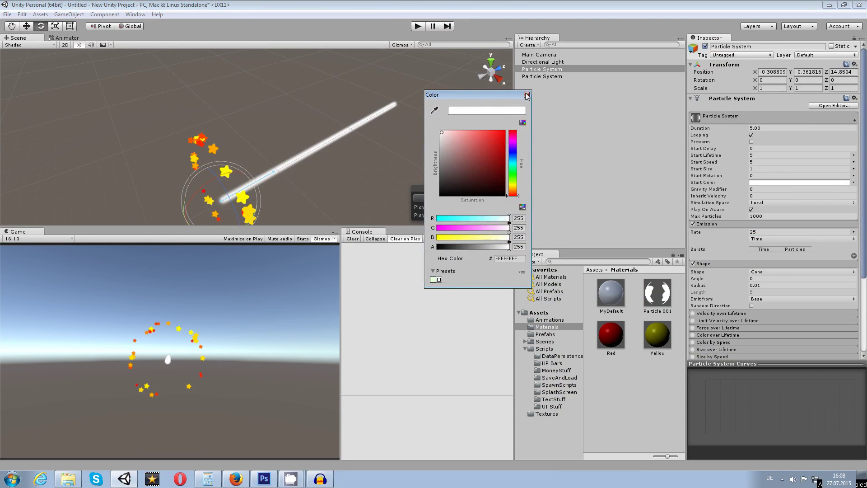
{"action": "left_click", "coordinate": [526, 95]}
{"action": "left_click", "coordinate": [854, 183]}
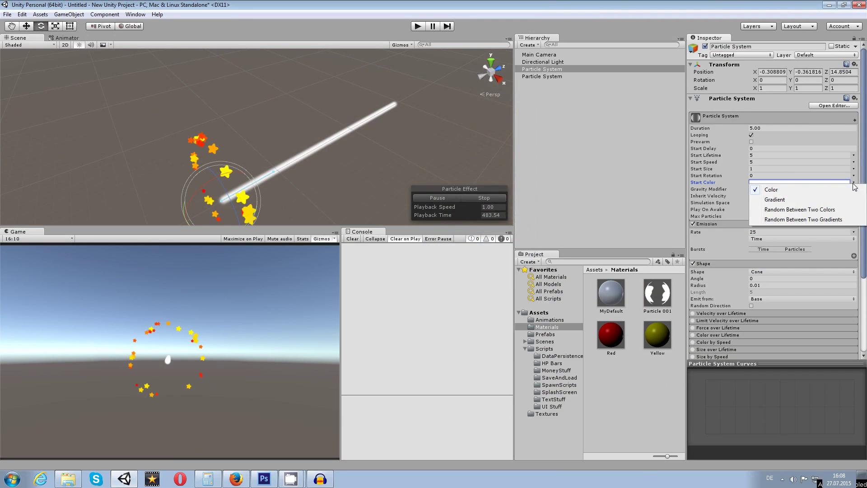
{"action": "left_click", "coordinate": [839, 124]}
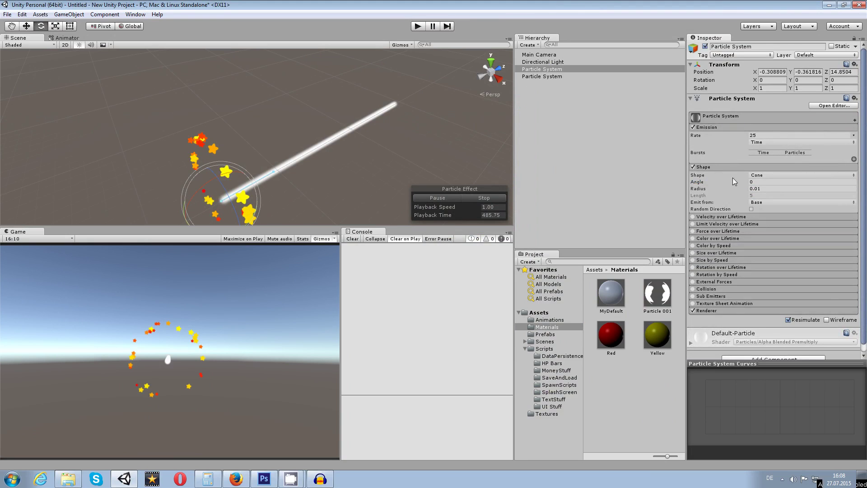
{"action": "left_click", "coordinate": [717, 116]}
{"action": "left_click", "coordinate": [779, 182]}
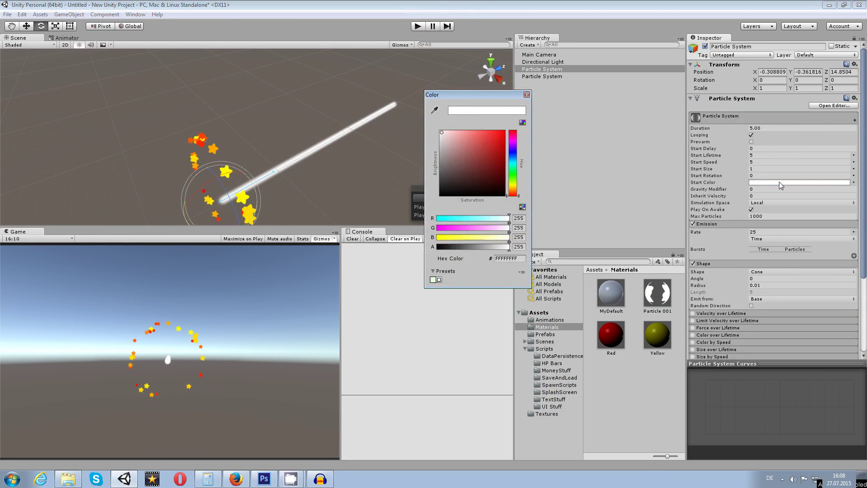
{"action": "left_click_drag", "start_coordinate": [458, 99], "coordinate": [381, 108]}
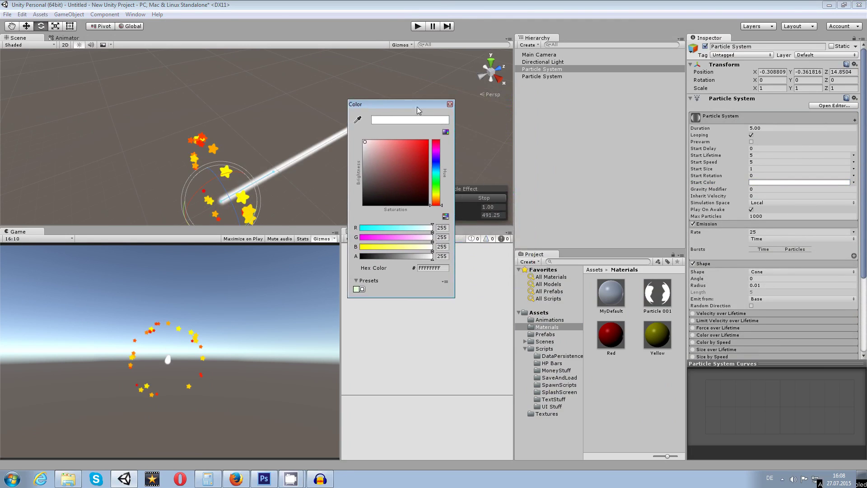
{"action": "left_click", "coordinate": [450, 103]}
- Enable Color over Lifetime and set the gradient's alpha to 0 at location 100% so the stream fades out
{"action": "scroll", "coordinate": [703, 223], "scroll_direction": "down", "scroll_amount": 5}
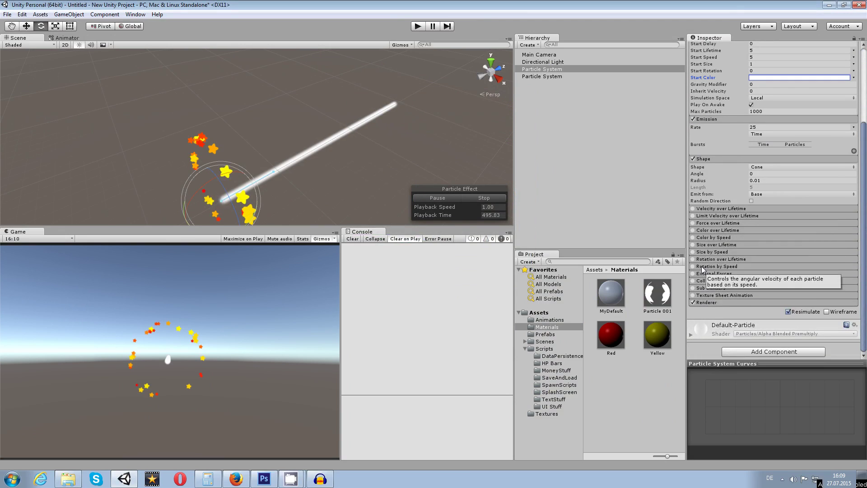
{"action": "left_click", "coordinate": [693, 230]}
{"action": "left_click", "coordinate": [705, 231]}
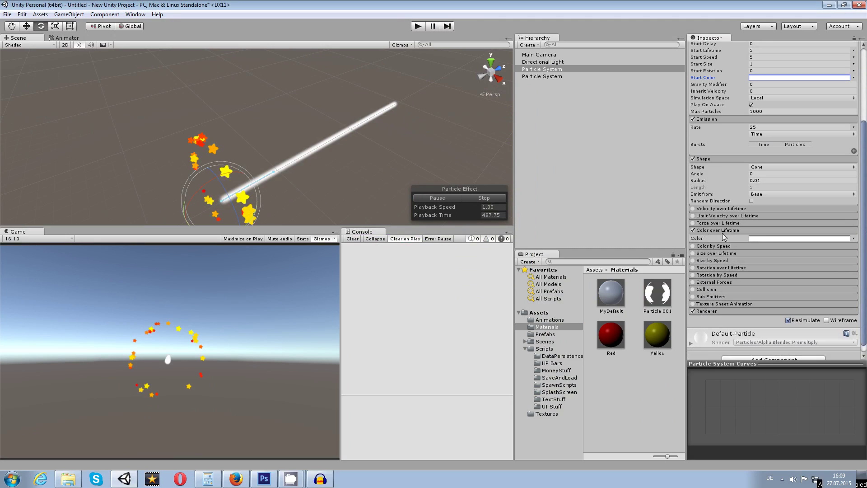
{"action": "left_click", "coordinate": [750, 238]}
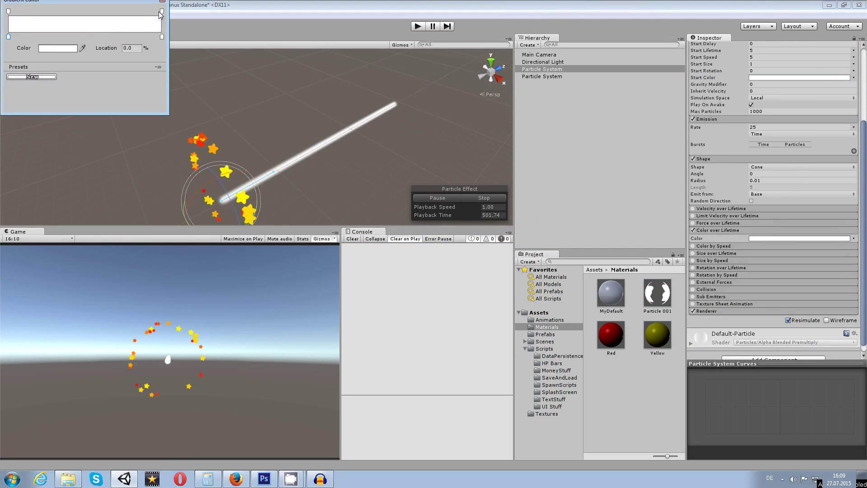
{"action": "left_click", "coordinate": [161, 12]}
{"action": "left_click_drag", "start_coordinate": [69, 48], "coordinate": [27, 49]}
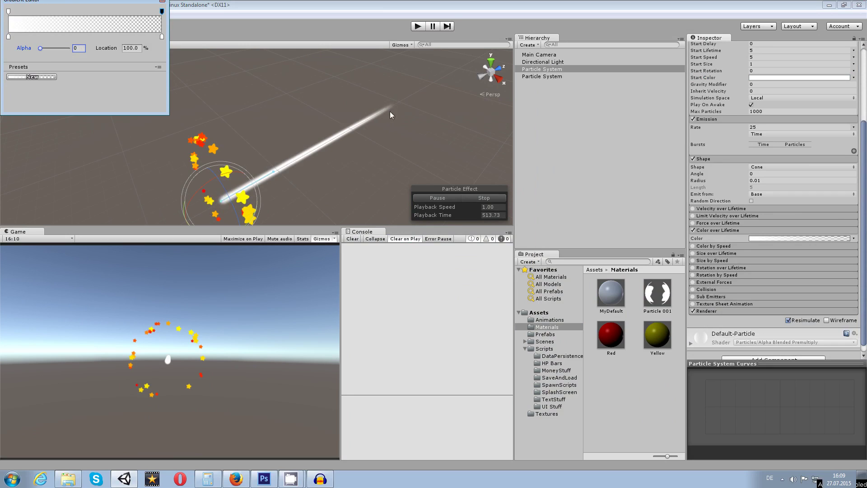
- Set the stream particle system's Duration and Start Lifetime to 1, and reduce its Start Size to 0.74
{"action": "left_click", "coordinate": [162, 2]}
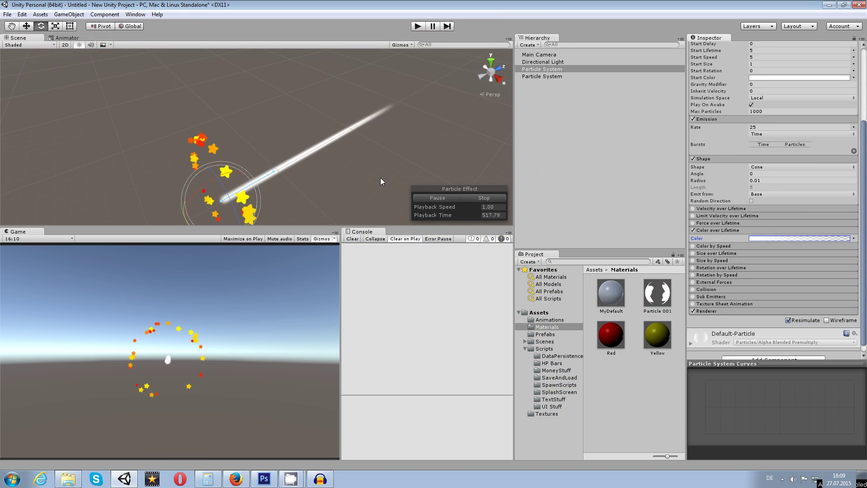
{"action": "left_click_drag", "start_coordinate": [368, 146], "coordinate": [513, 179], "text": "alt"}
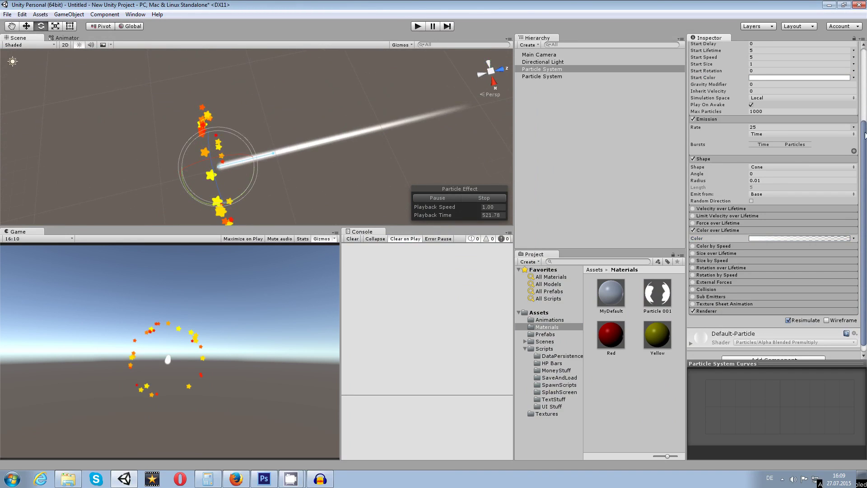
{"action": "scroll", "coordinate": [797, 142], "scroll_direction": "up", "scroll_amount": 5}
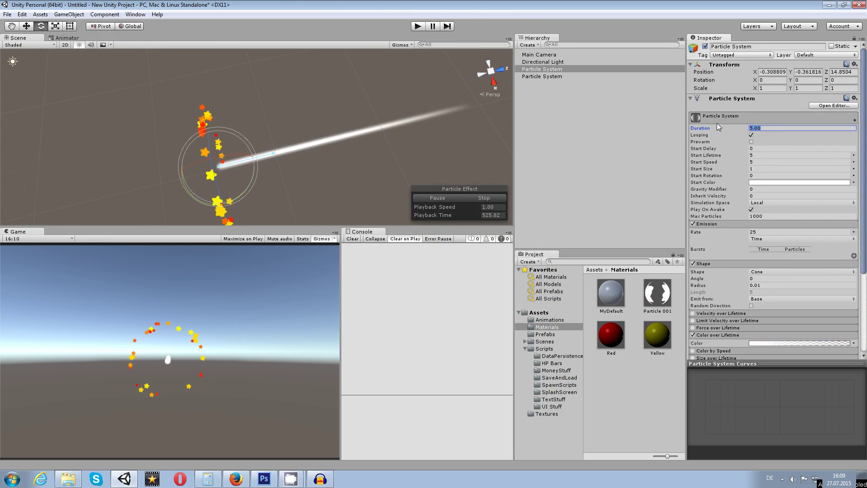
{"action": "type", "text": "1"}
{"action": "key", "text": "Return"}
{"action": "type", "text": "1"}
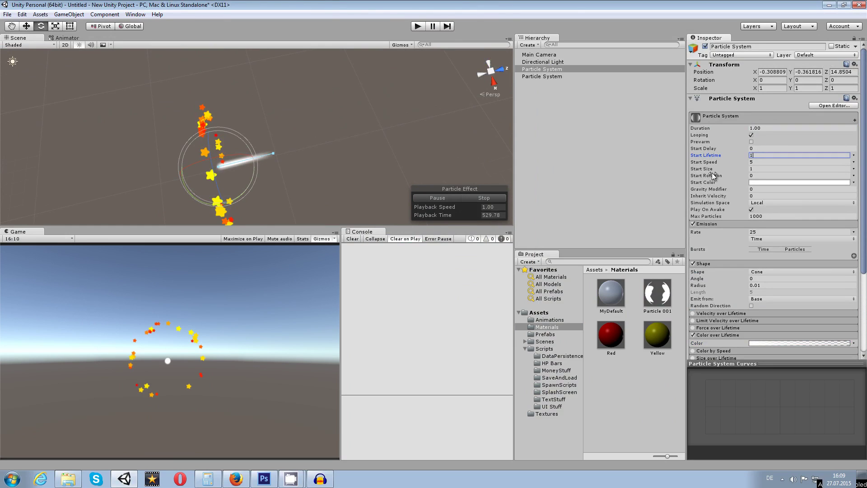
{"action": "key", "text": "Return"}
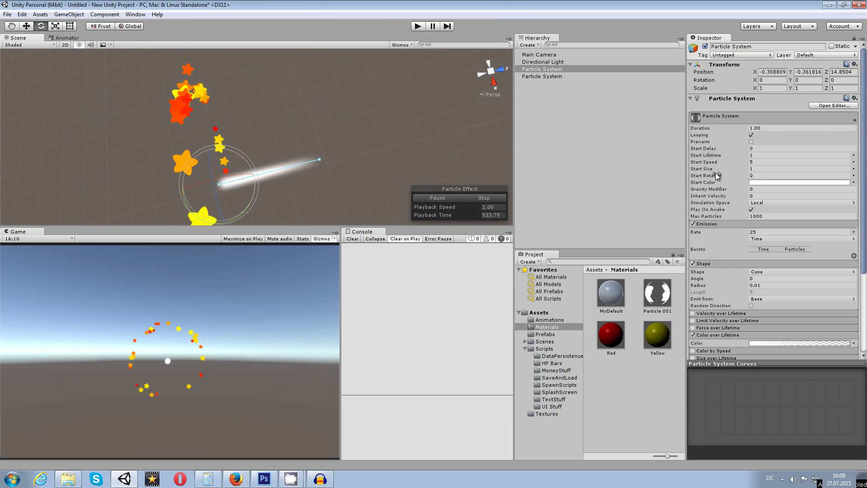
{"action": "left_click_drag", "start_coordinate": [736, 173], "coordinate": [718, 174]}
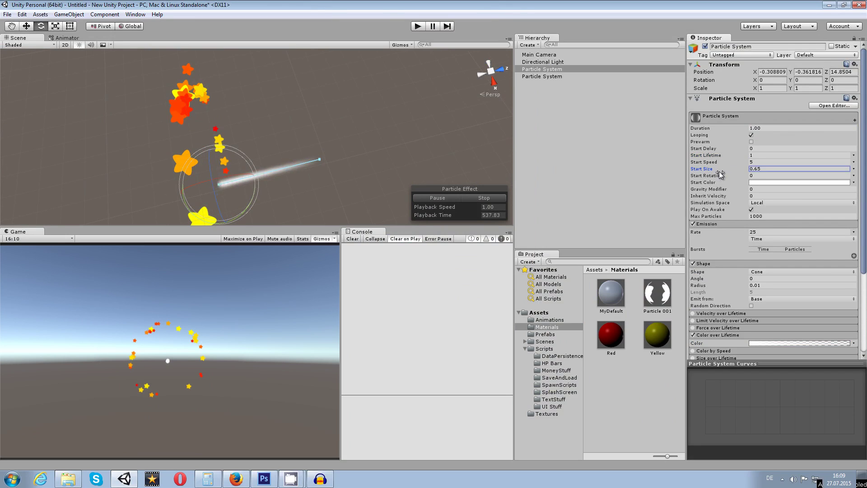
{"action": "left_click_drag", "start_coordinate": [429, 181], "coordinate": [382, 134], "text": "alt"}
- Set the stream's Start Color to yellow by reducing the blue value to 0
{"action": "left_click", "coordinate": [775, 183]}
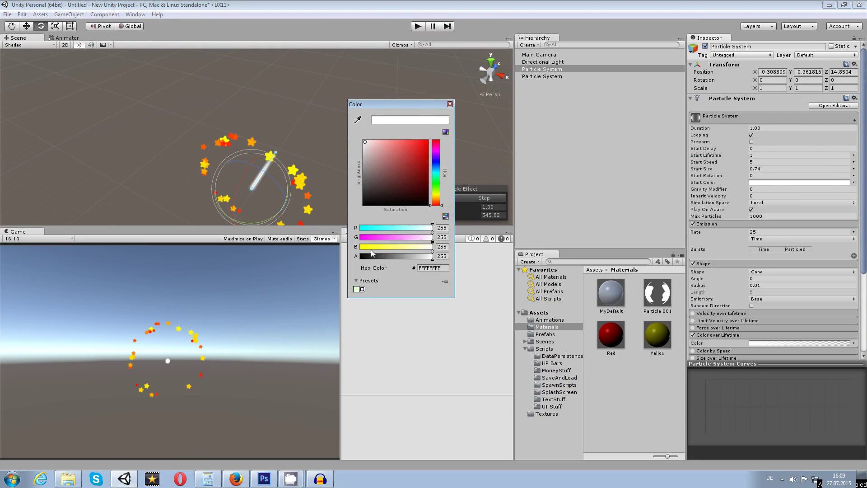
{"action": "left_click_drag", "start_coordinate": [385, 247], "coordinate": [351, 252]}
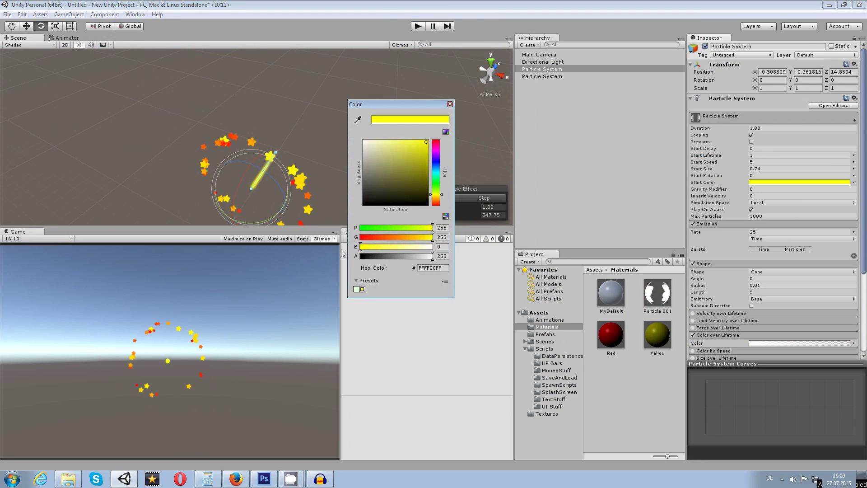
{"action": "left_click", "coordinate": [320, 127]}
{"action": "left_click_drag", "start_coordinate": [294, 175], "coordinate": [281, 153], "text": "alt"}
- Change the stream's Start Color to pure red
{"action": "left_click", "coordinate": [817, 181]}
{"action": "left_click_drag", "start_coordinate": [443, 167], "coordinate": [441, 126]}
{"action": "left_click", "coordinate": [326, 107]}
{"action": "left_click_drag", "start_coordinate": [326, 106], "coordinate": [382, 66], "text": "alt"}
{"action": "left_click_drag", "start_coordinate": [325, 168], "coordinate": [252, 156], "text": "alt"}
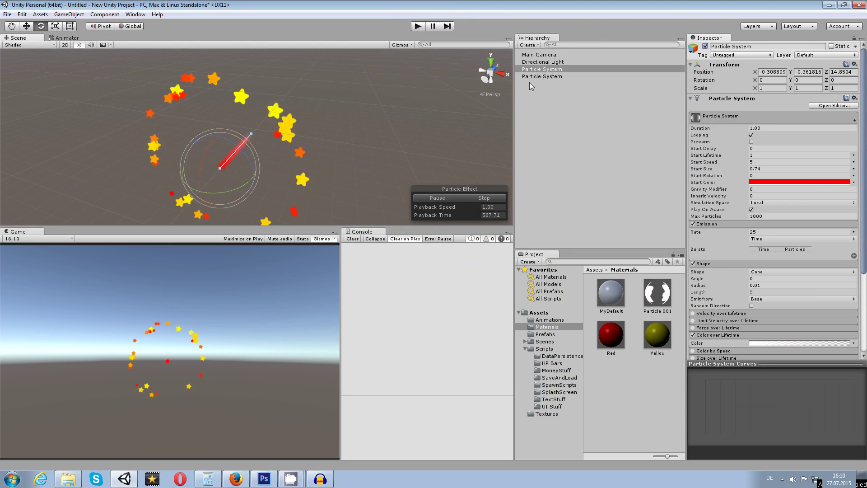
- Parent the stream under the star burst particle system and assign it as the star burst's Birth sub emitter
{"action": "left_click_drag", "start_coordinate": [559, 75], "coordinate": [559, 73]}
{"action": "left_click_drag", "start_coordinate": [233, 168], "coordinate": [294, 131], "text": "alt"}
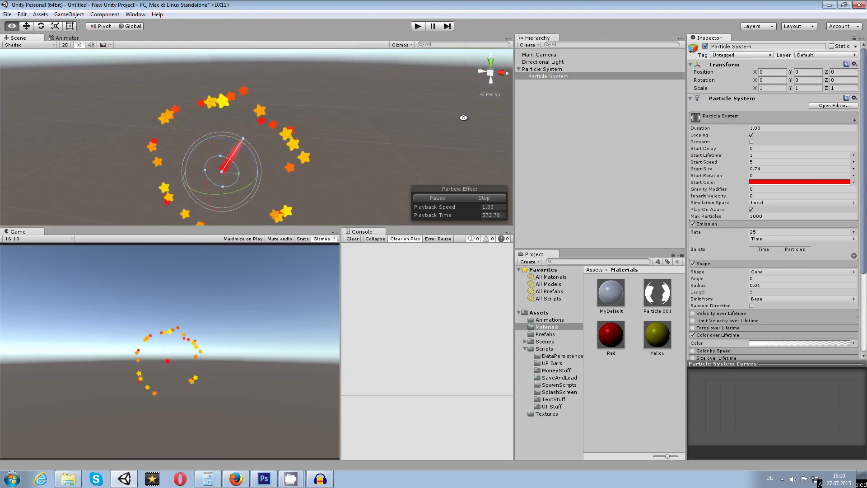
{"action": "left_click", "coordinate": [547, 70]}
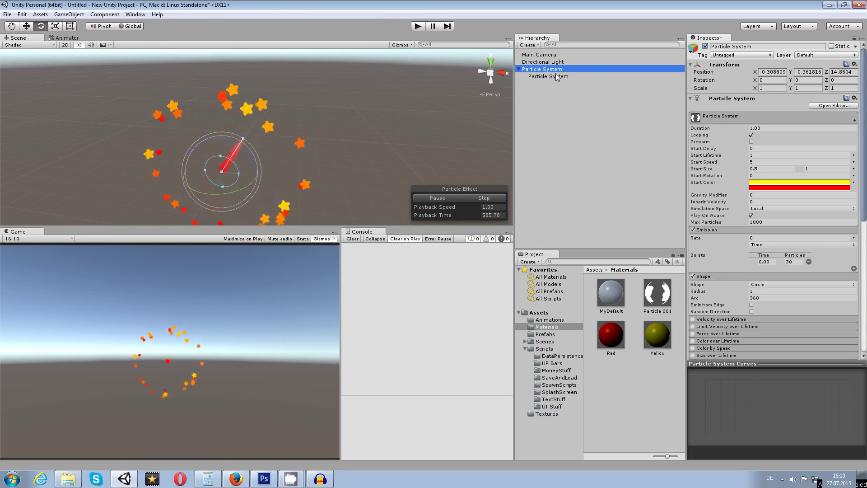
{"action": "scroll", "coordinate": [774, 226], "scroll_direction": "down", "scroll_amount": 3}
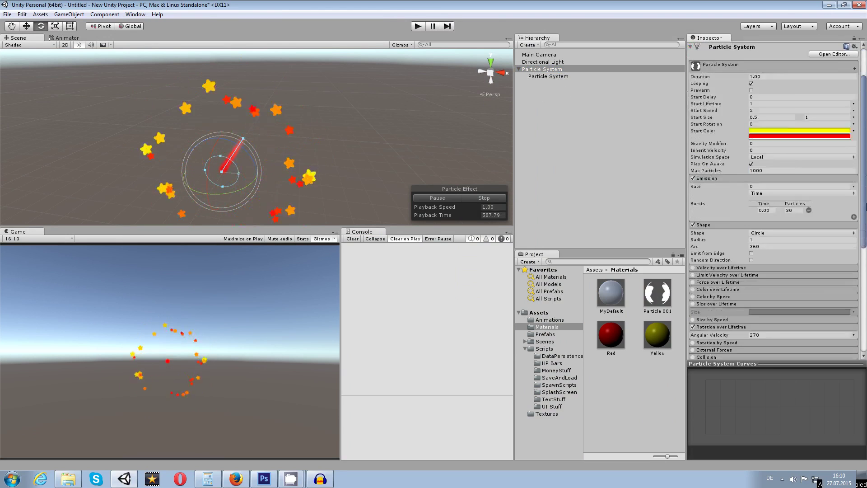
{"action": "scroll", "coordinate": [745, 180], "scroll_direction": "down", "scroll_amount": 10}
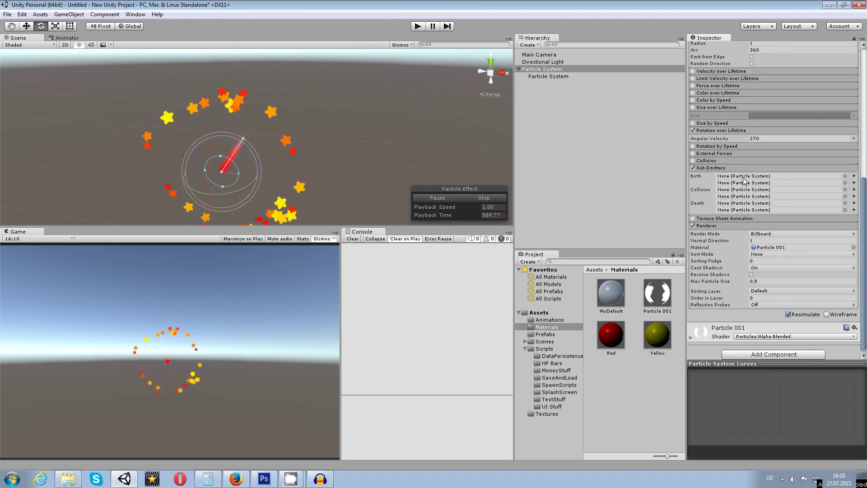
{"action": "left_click", "coordinate": [561, 77]}
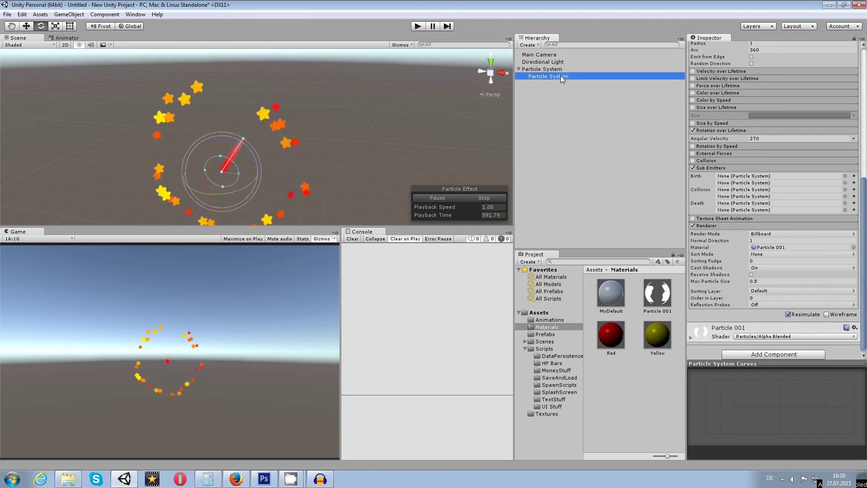
{"action": "left_click_drag", "start_coordinate": [561, 77], "coordinate": [738, 177]}
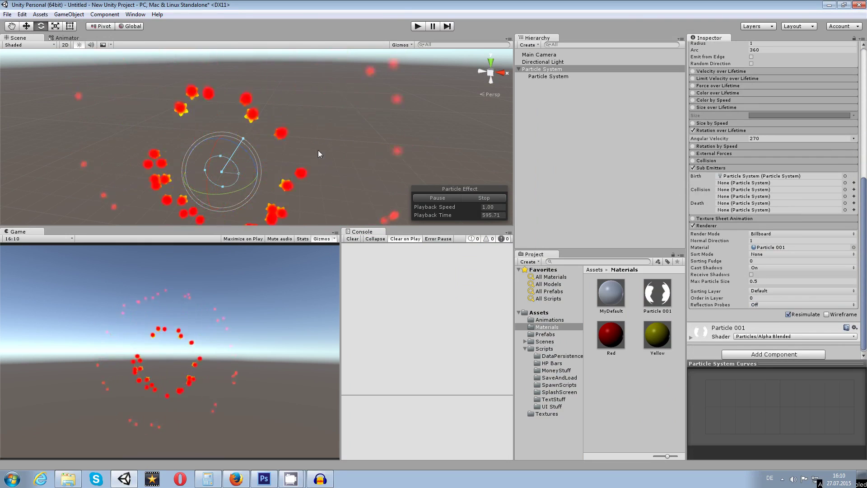
{"action": "left_click_drag", "start_coordinate": [310, 147], "coordinate": [282, 149], "text": "alt"}
{"action": "scroll", "coordinate": [237, 175], "scroll_direction": "down", "scroll_amount": 8}
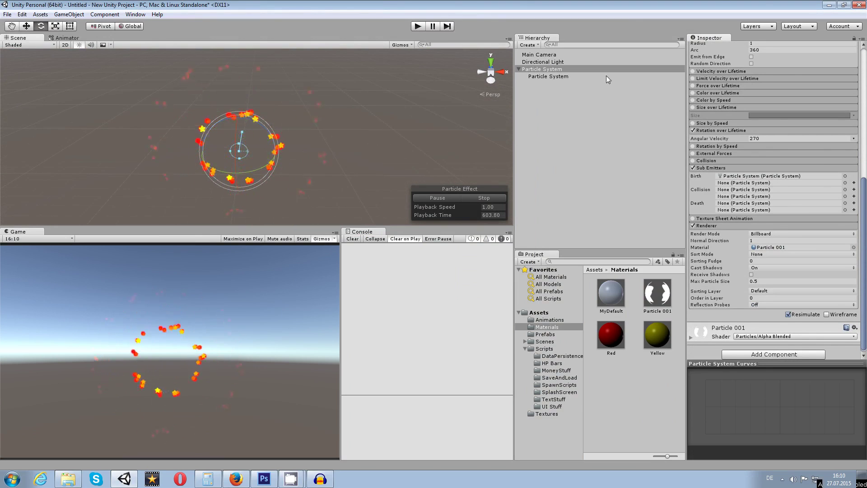
- Set the child stream's Start Speed to 10
{"action": "left_click", "coordinate": [587, 76]}
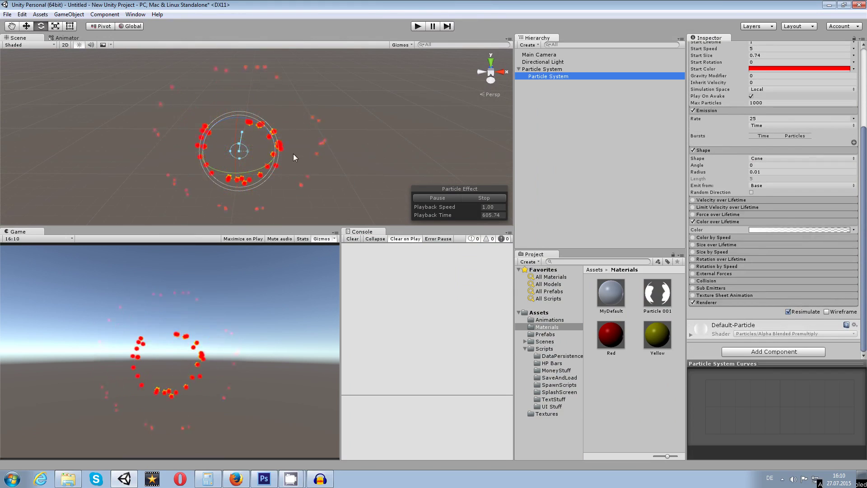
{"action": "left_click_drag", "start_coordinate": [865, 146], "coordinate": [864, 63]}
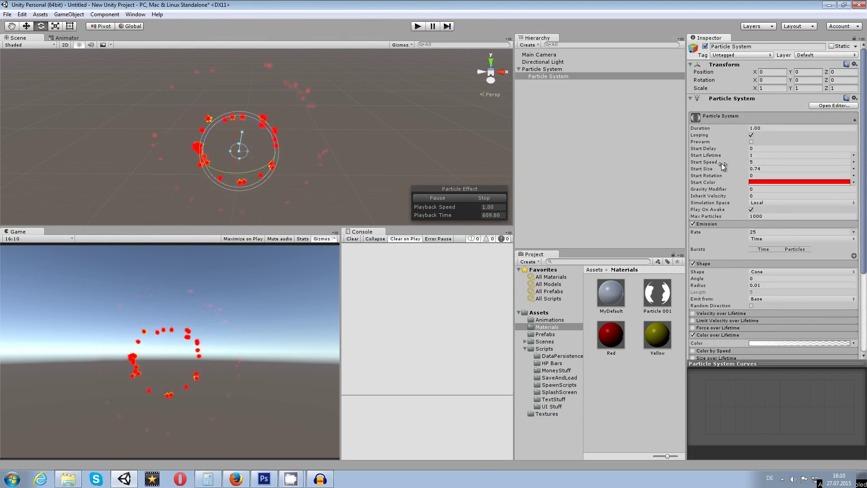
{"action": "left_click_drag", "start_coordinate": [729, 165], "coordinate": [739, 163]}
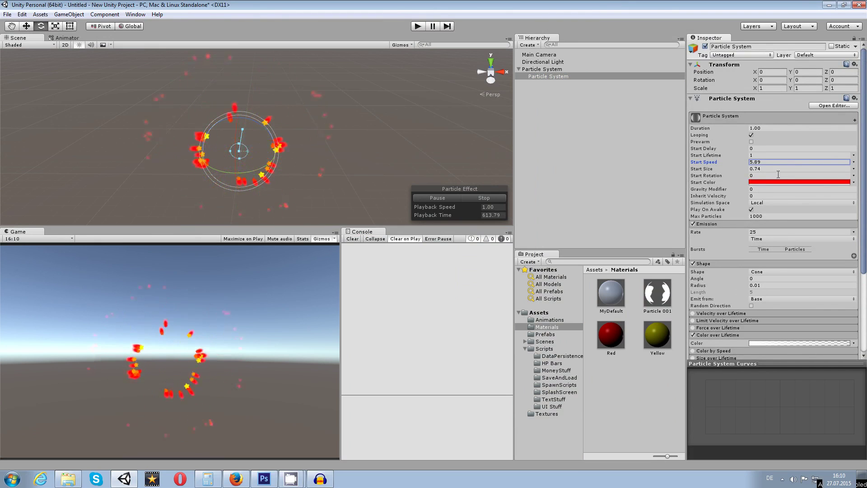
{"action": "left_click_drag", "start_coordinate": [741, 164], "coordinate": [760, 165]}
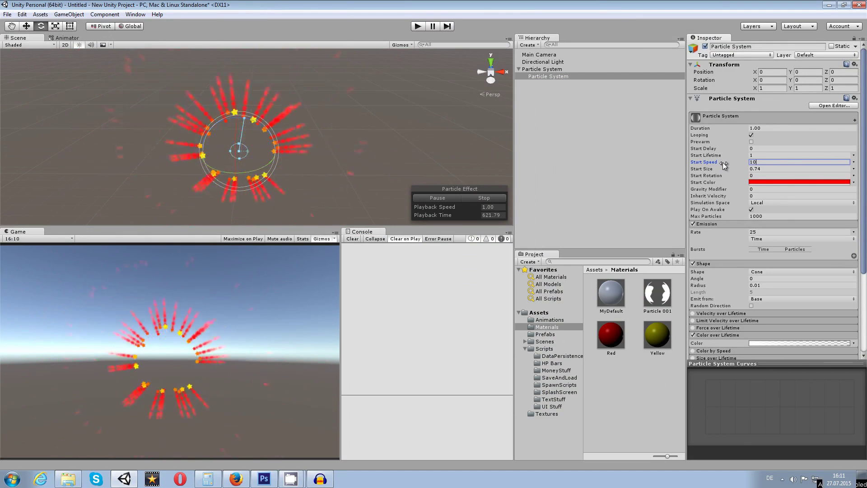
{"action": "type", "text": "10"}
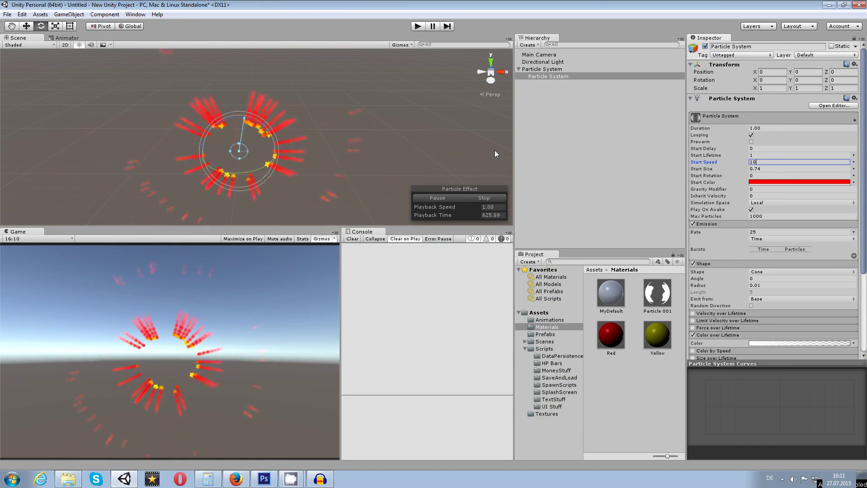
- Set the child stream's Start Lifetime to 0.05 and its Duration to 0.10
{"action": "left_click", "coordinate": [714, 157]}
{"action": "type", "text": "0.05"}
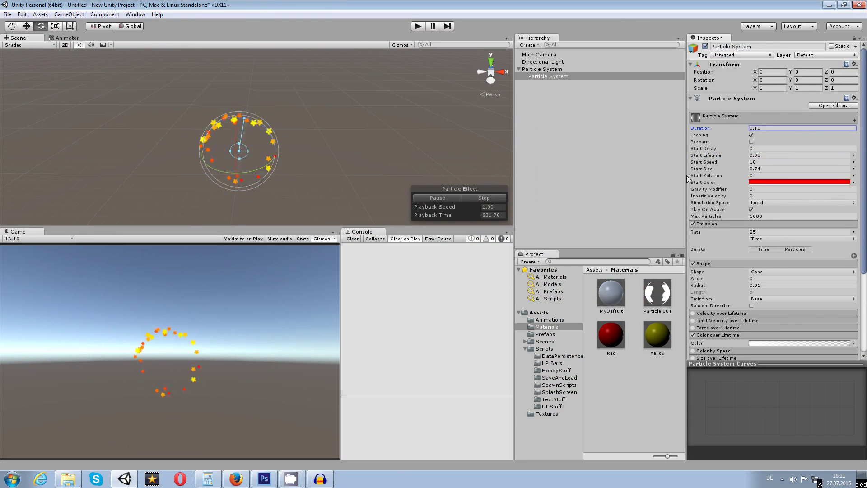
- Try a Duration of 0.10 and a Start Lifetime of 0.05 on the parent star burst system
{"action": "left_click", "coordinate": [560, 69]}
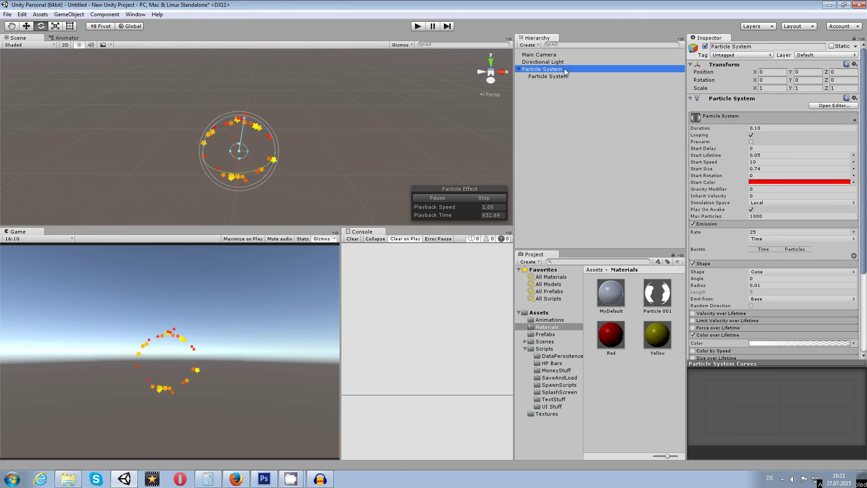
{"action": "left_click", "coordinate": [731, 129]}
{"action": "left_click", "coordinate": [707, 156]}
{"action": "type", "text": "0.05"}
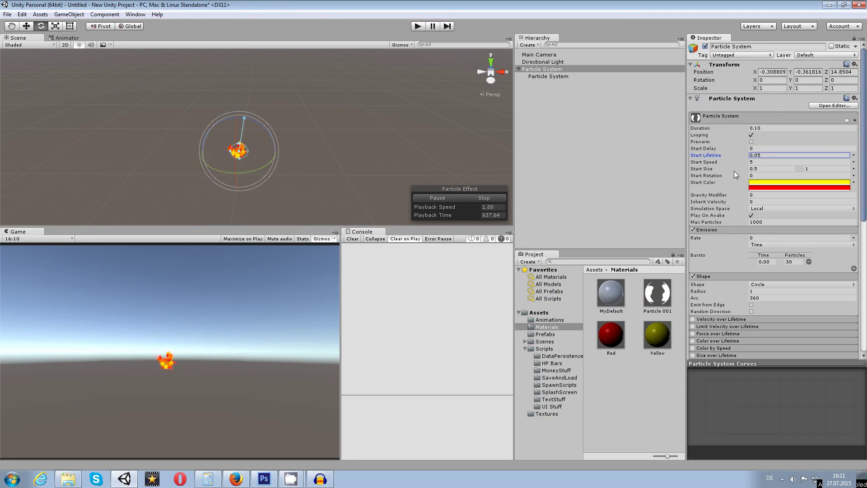
- Restore the parent star burst's Duration to 1.00 and set its Start Lifetime to 0.71
{"action": "type", "text": "1"}
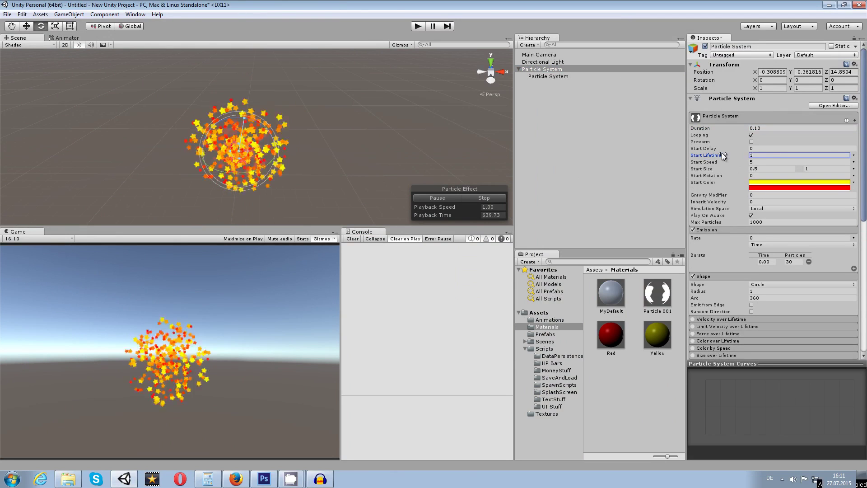
{"action": "key", "text": "BackSpace"}
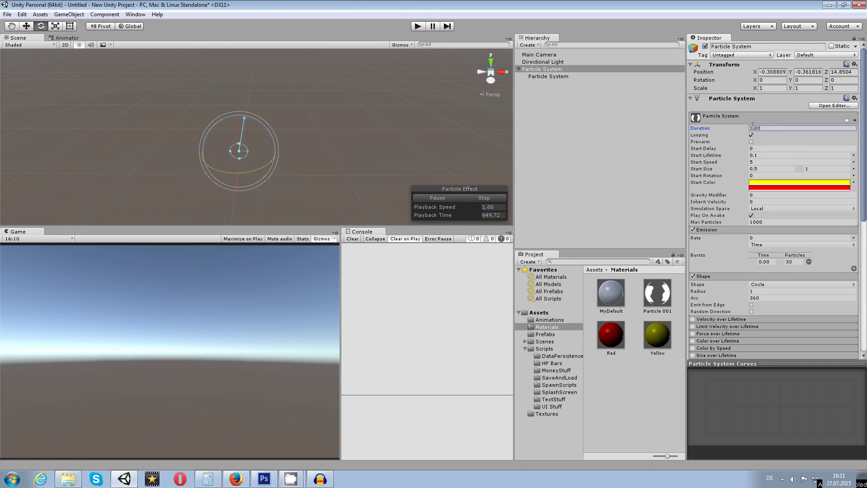
{"action": "left_click_drag", "start_coordinate": [740, 155], "coordinate": [742, 156]}
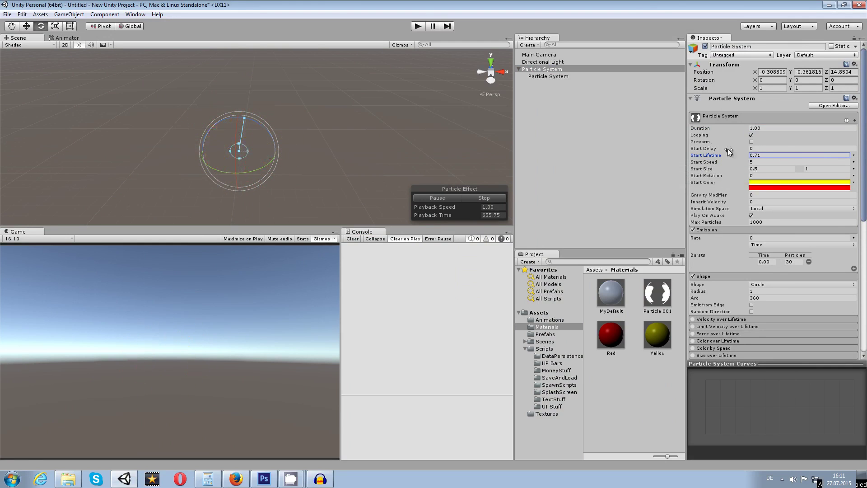
- Set the child stream's Start Lifetime to 0.74 and check the trails in the Scene view
{"action": "left_click", "coordinate": [560, 76]}
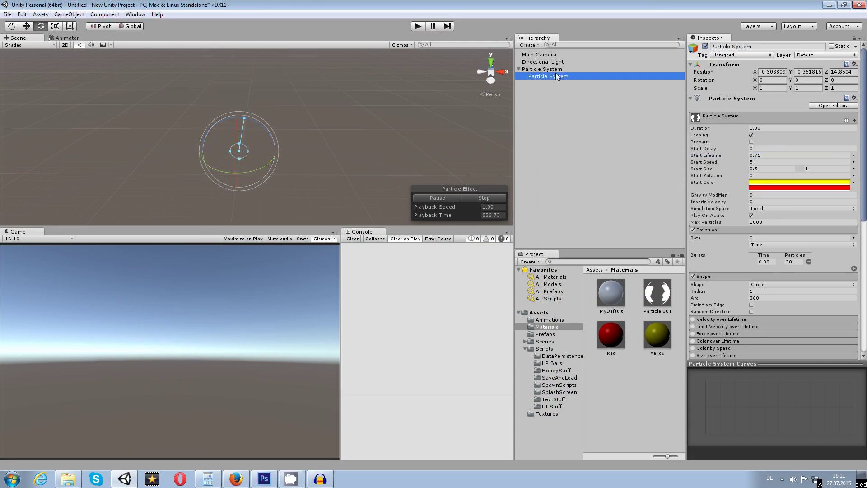
{"action": "left_click", "coordinate": [763, 155]}
{"action": "type", "text": "0.74"}
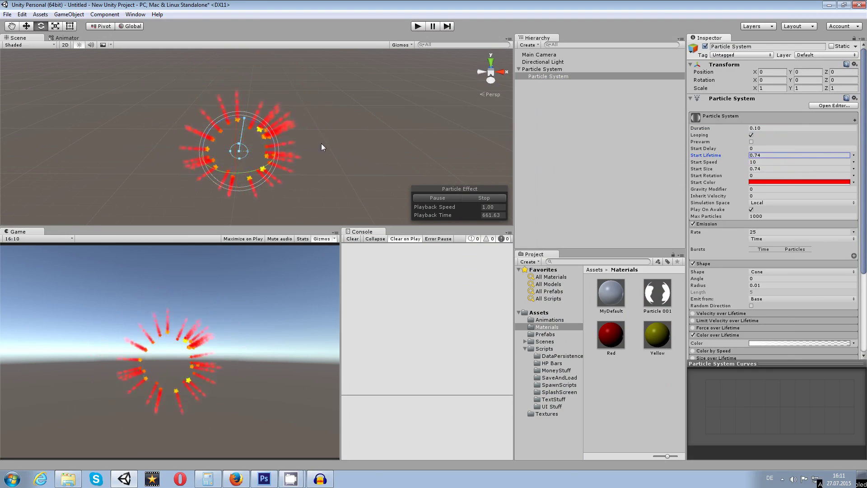
{"action": "left_click_drag", "start_coordinate": [297, 153], "coordinate": [302, 122], "text": "alt"}
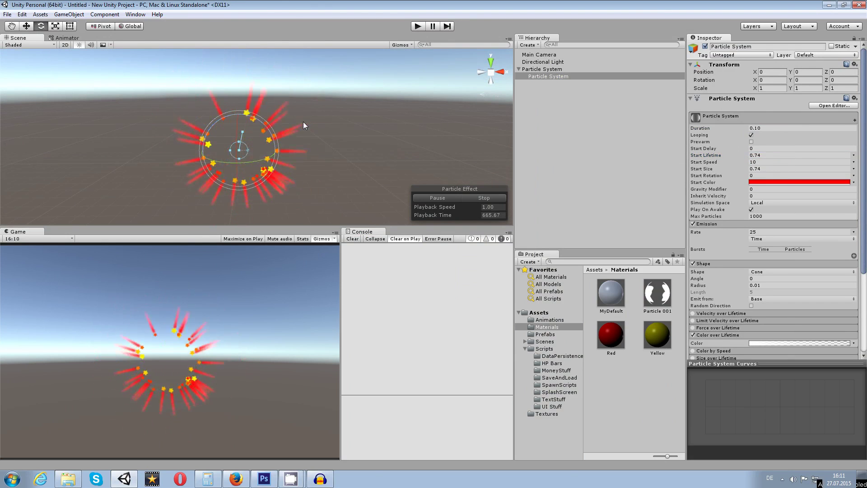
{"action": "scroll", "coordinate": [296, 135], "scroll_direction": "up", "scroll_amount": 6}
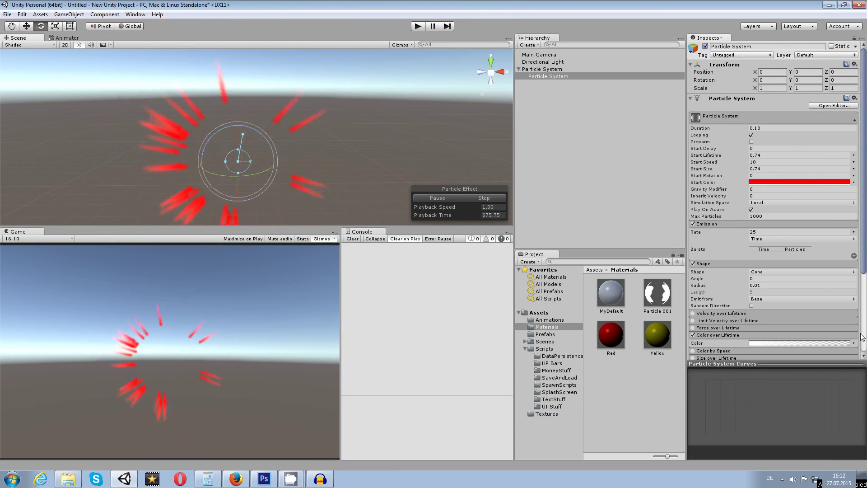
- Change the child stream's Start Color to a pale golden yellow, hex FFE370FF
{"action": "scroll", "coordinate": [866, 187], "scroll_direction": "down", "scroll_amount": 5}
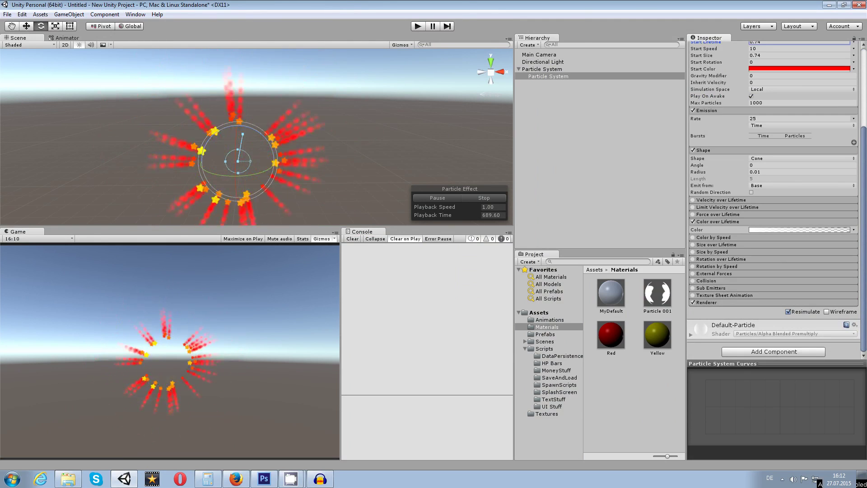
{"action": "left_click", "coordinate": [770, 69]}
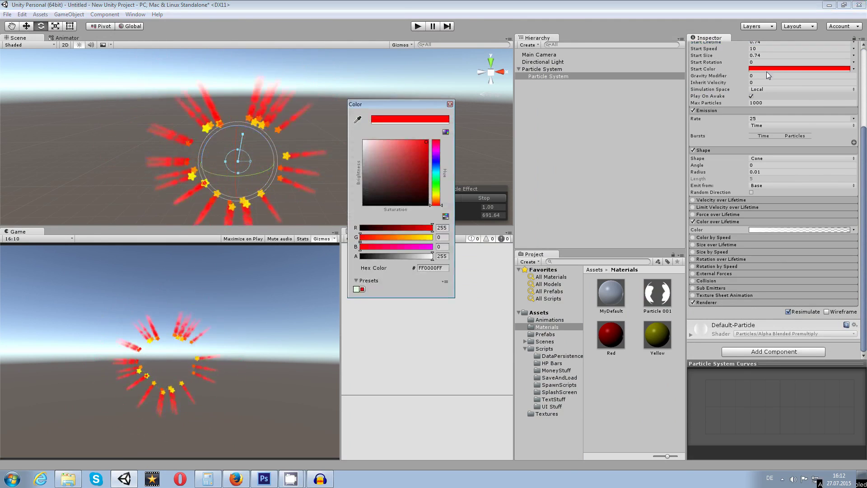
{"action": "left_click_drag", "start_coordinate": [436, 193], "coordinate": [436, 197]}
{"action": "left_click_drag", "start_coordinate": [410, 172], "coordinate": [399, 124]}
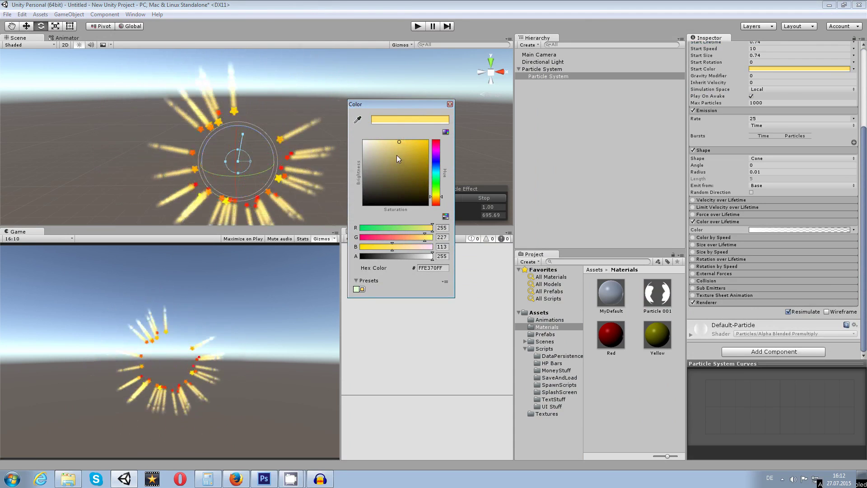
{"action": "left_click", "coordinate": [450, 104]}
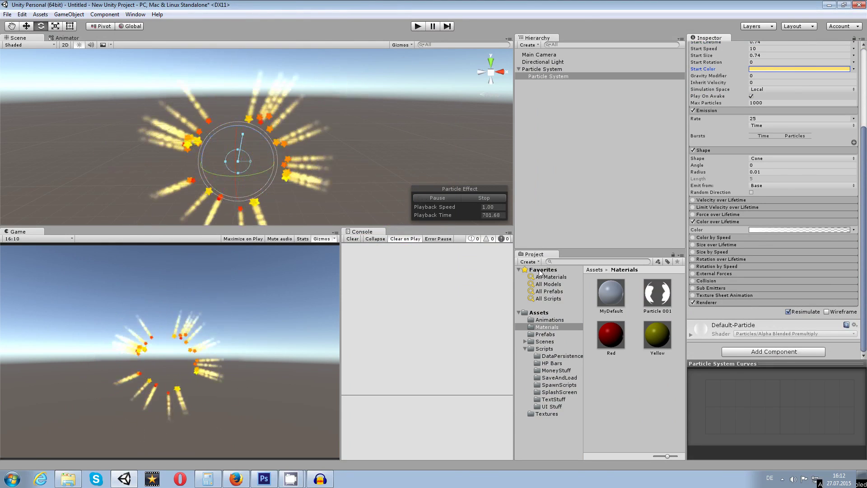
- Place the existing particle system prefab from the Prefabs folder in the scene beside the star burst
{"action": "middle_click_drag", "start_coordinate": [353, 119], "coordinate": [297, 142]}
{"action": "scroll", "coordinate": [296, 141], "scroll_direction": "down", "scroll_amount": 6}
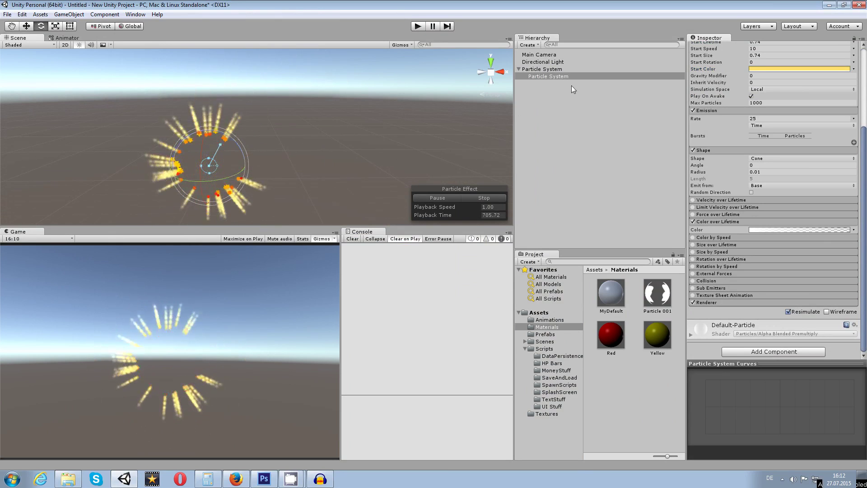
{"action": "left_click", "coordinate": [537, 69]}
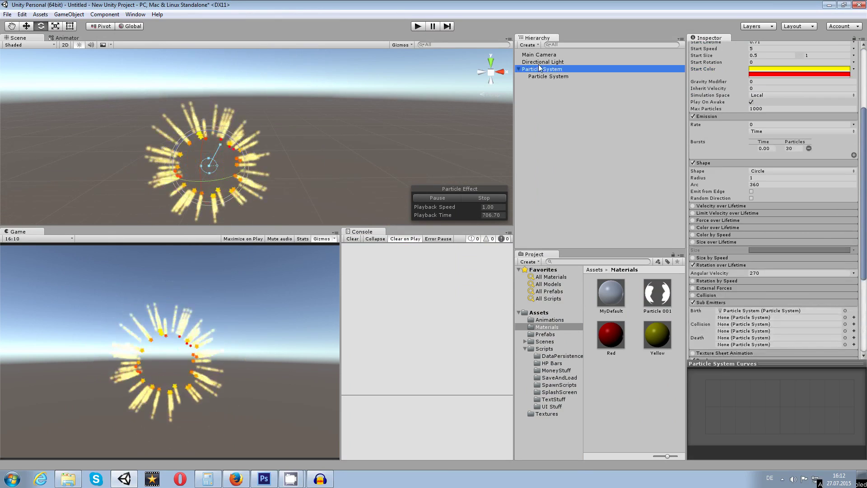
{"action": "left_click", "coordinate": [545, 334]}
{"action": "left_click_drag", "start_coordinate": [658, 299], "coordinate": [369, 159]}
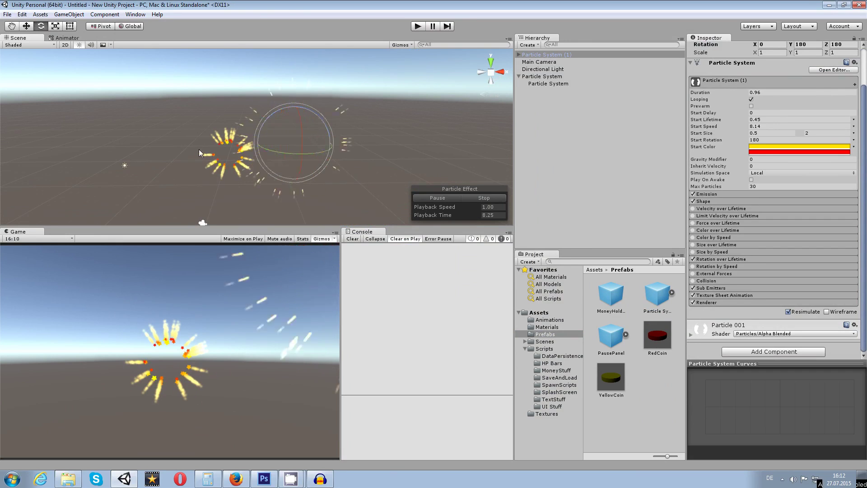
- Compare the new star burst with the placed prefab effect by selecting each one in the scene
{"action": "left_click", "coordinate": [216, 143]}
{"action": "scroll", "coordinate": [246, 139], "scroll_direction": "up", "scroll_amount": 5}
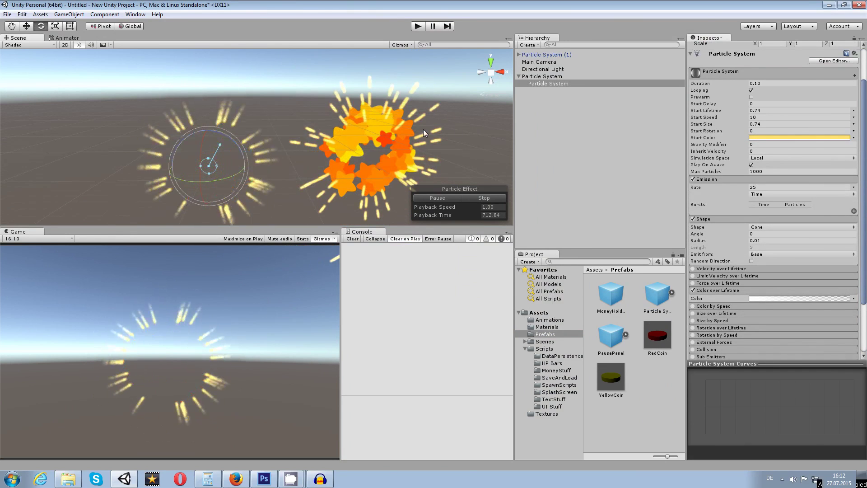
{"action": "scroll", "coordinate": [230, 156], "scroll_direction": "down", "scroll_amount": 4}
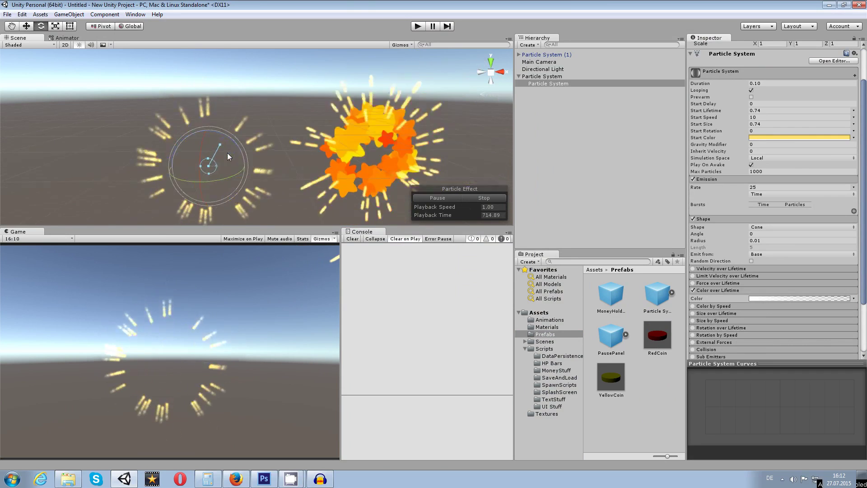
{"action": "left_click", "coordinate": [289, 139]}
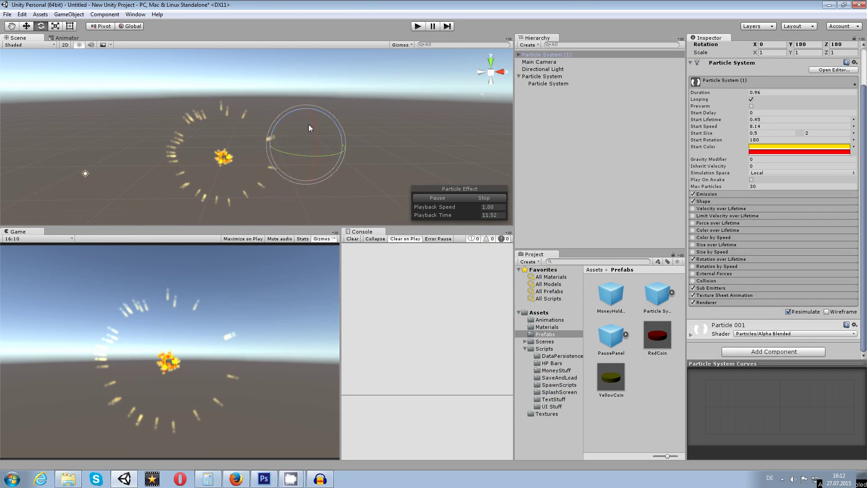
{"action": "left_click", "coordinate": [229, 156]}
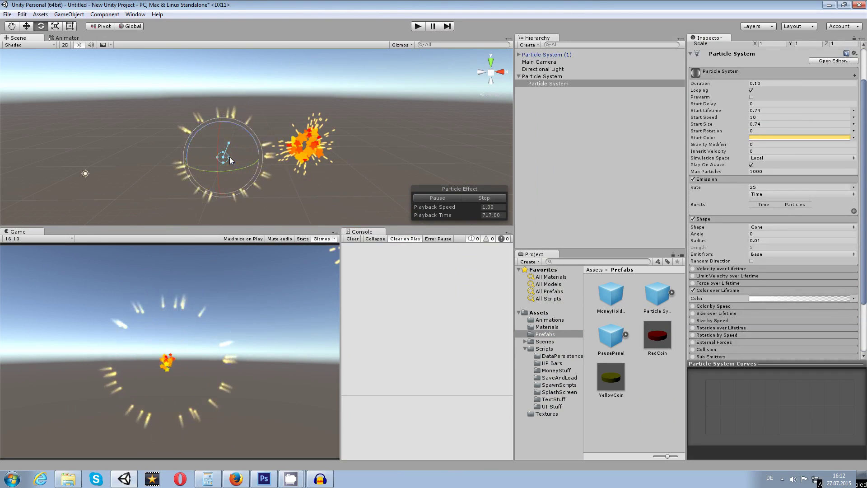
{"action": "left_click", "coordinate": [315, 153]}
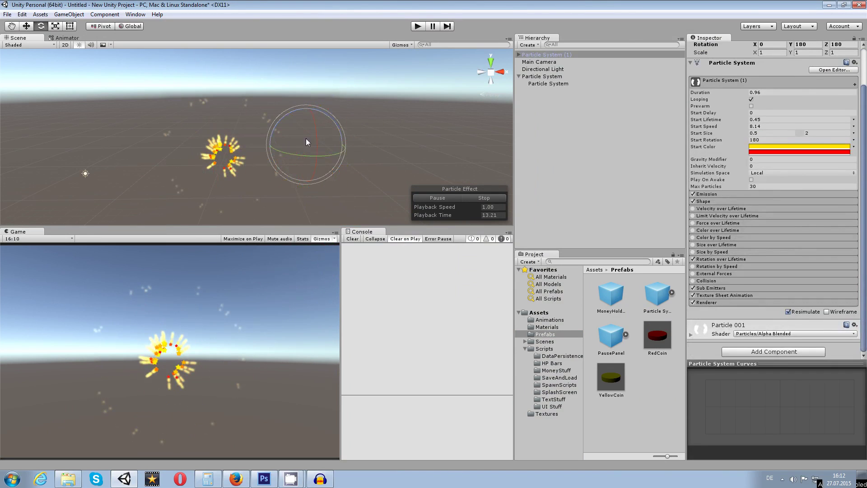
{"action": "left_click", "coordinate": [291, 117]}
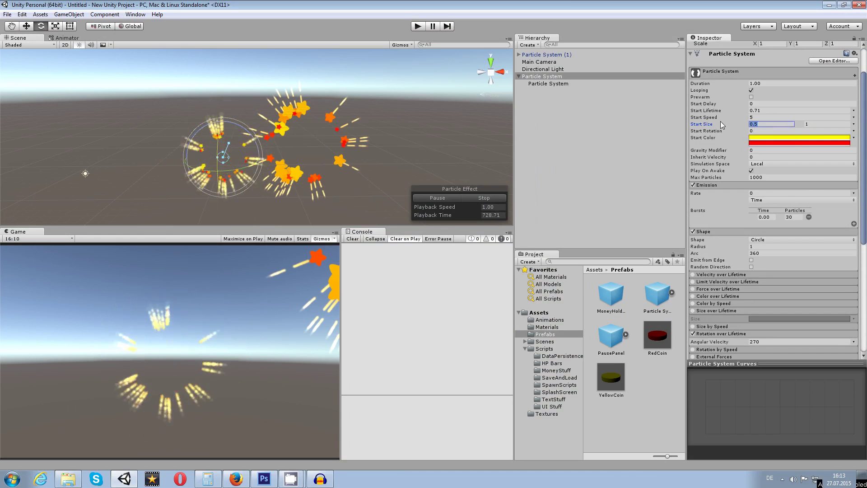
- Try a Start Size range of 1 to 2 on the parent star burst, then lower its minimum to 0.5
{"action": "type", "text": "1"}
{"action": "key", "text": "Tab"}
{"action": "type", "text": "2"}
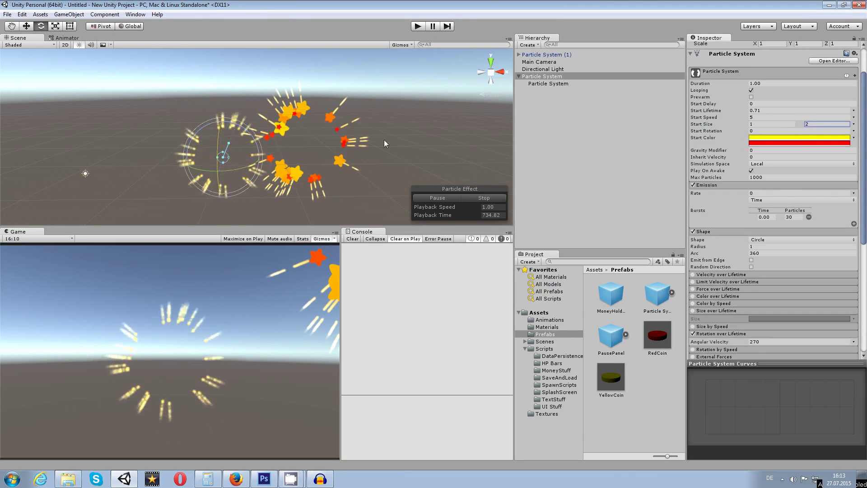
{"action": "left_click", "coordinate": [293, 111]}
{"action": "left_click", "coordinate": [294, 111]}
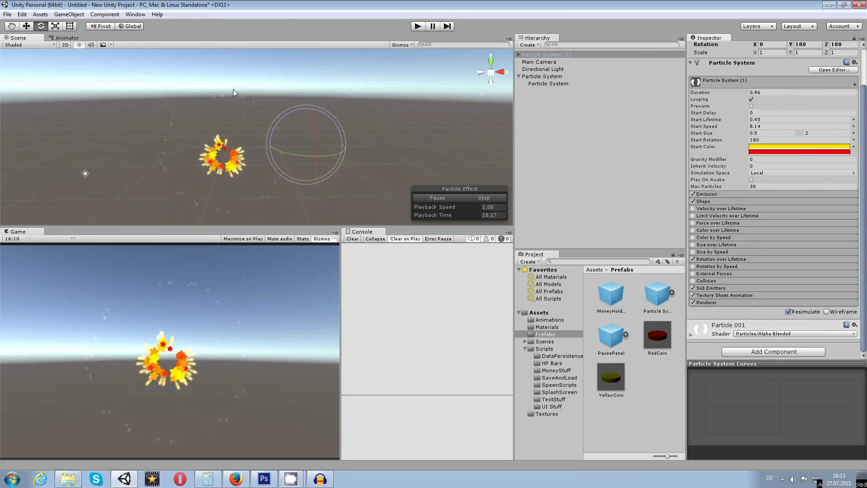
{"action": "left_click", "coordinate": [224, 146]}
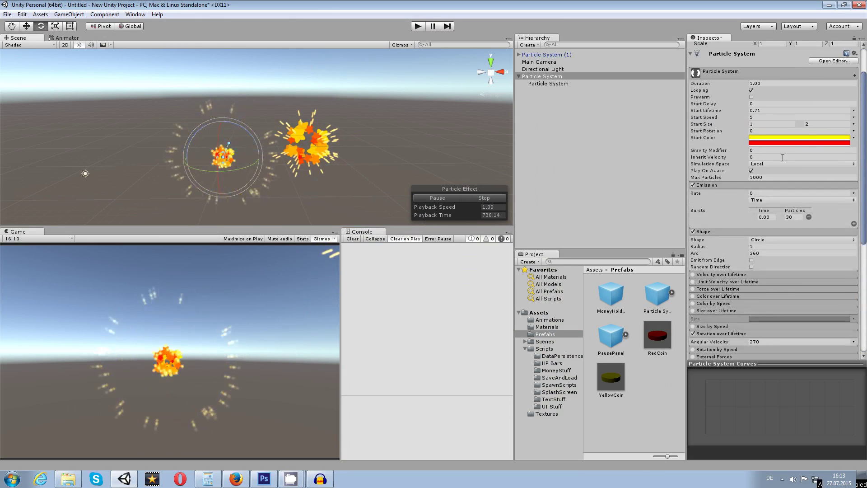
{"action": "left_click_drag", "start_coordinate": [771, 125], "coordinate": [737, 124]}
{"action": "type", "text": "0.5"}
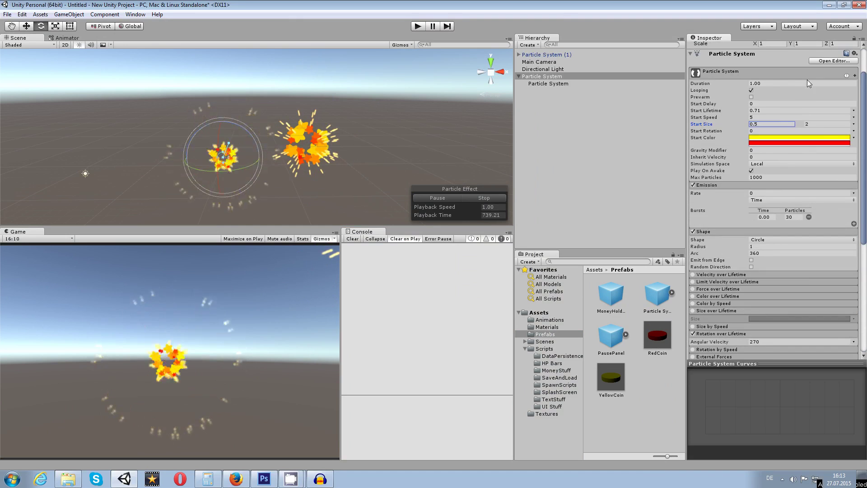
- Set the parent star burst's Position to 0, 0, 0
{"action": "scroll", "coordinate": [806, 80], "scroll_direction": "up", "scroll_amount": 3}
{"action": "left_click", "coordinate": [782, 72]}
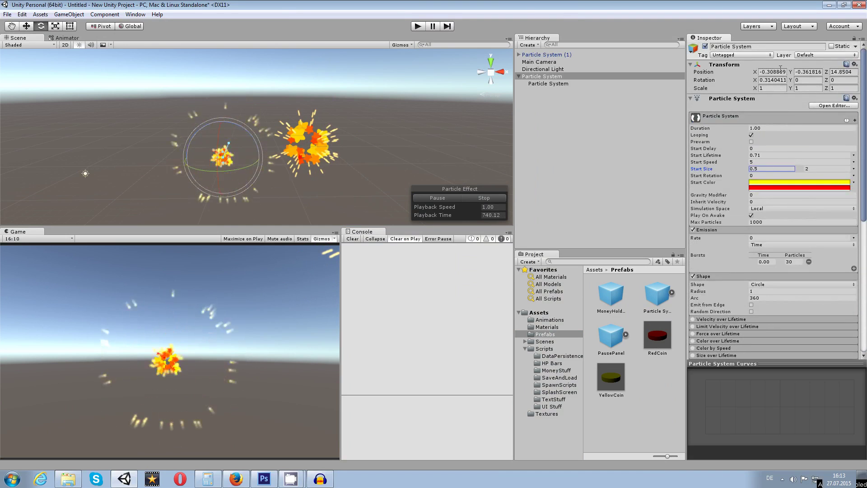
{"action": "type", "text": "0"}
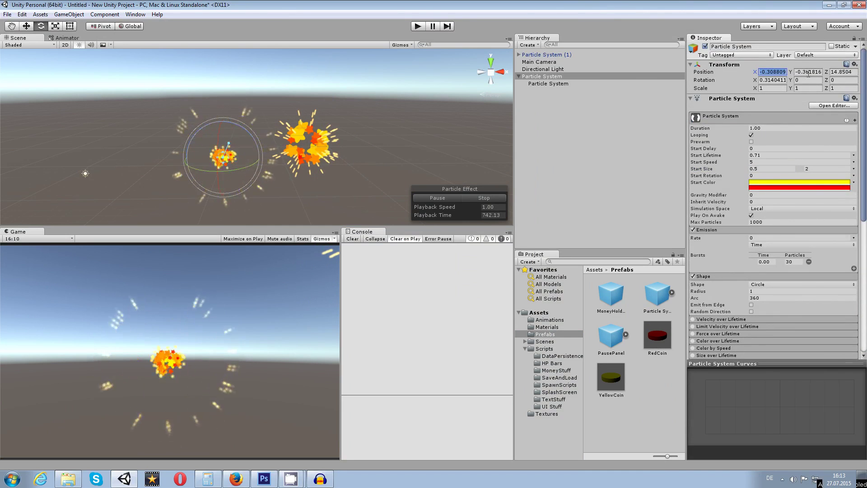
{"action": "left_click", "coordinate": [810, 73]}
{"action": "type", "text": "0"}
{"action": "left_click", "coordinate": [843, 72]}
{"action": "type", "text": "0"}
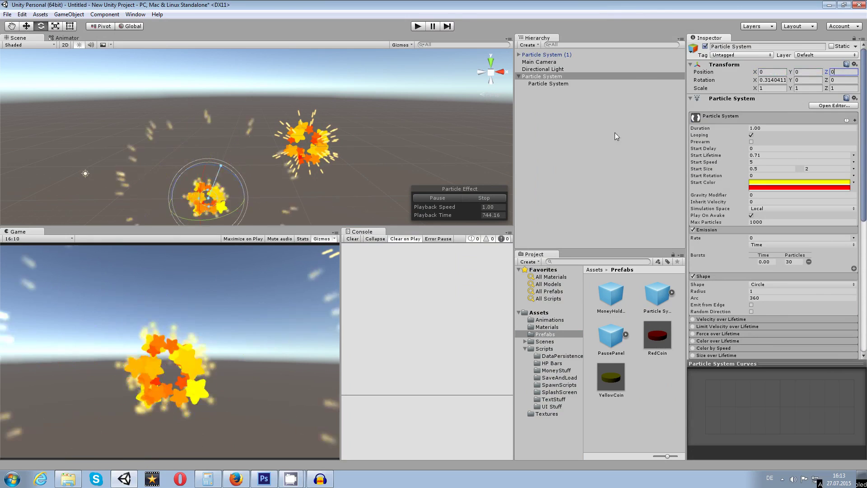
{"action": "middle_click_drag", "start_coordinate": [278, 192], "coordinate": [278, 137]}
{"action": "scroll", "coordinate": [246, 164], "scroll_direction": "down", "scroll_amount": 1}
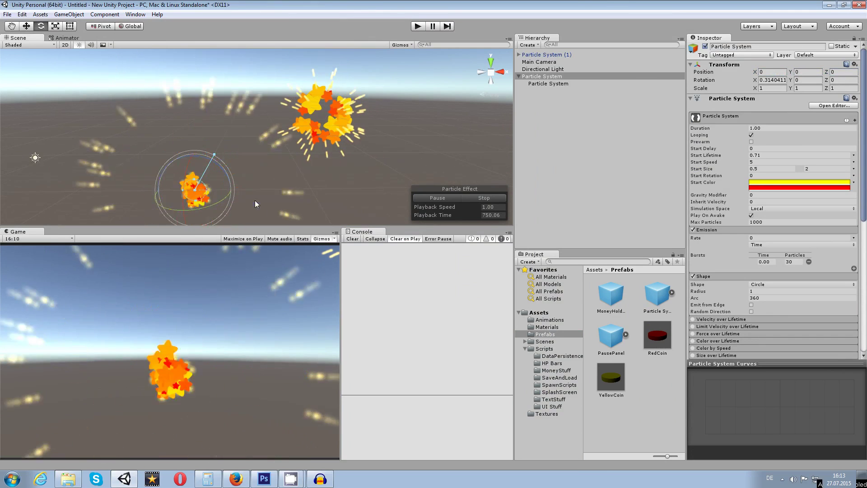
- Set the child stream's Start Size to 0.27 and, after trying an emission Rate of 300, set it to 75
{"action": "left_click", "coordinate": [541, 83]}
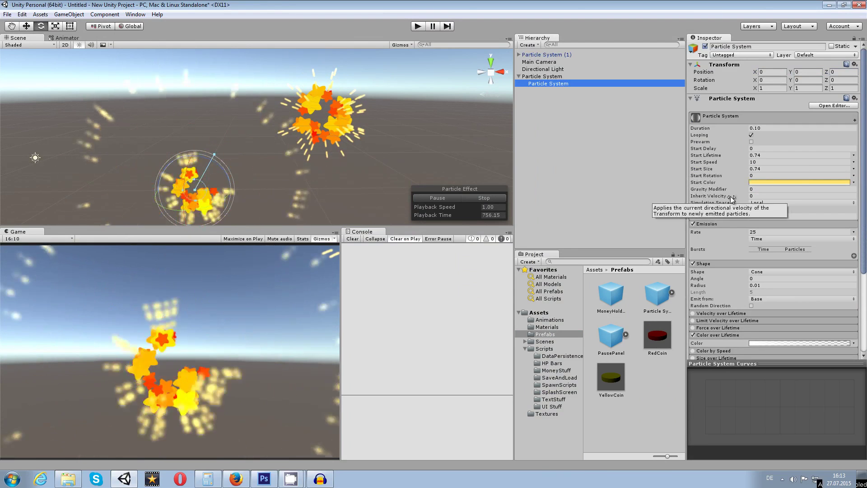
{"action": "left_click_drag", "start_coordinate": [718, 169], "coordinate": [714, 168]}
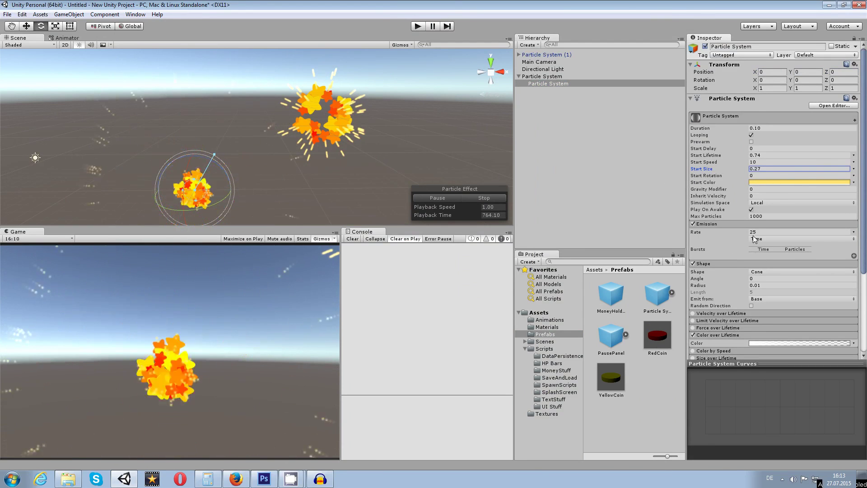
{"action": "left_click_drag", "start_coordinate": [729, 232], "coordinate": [755, 232]}
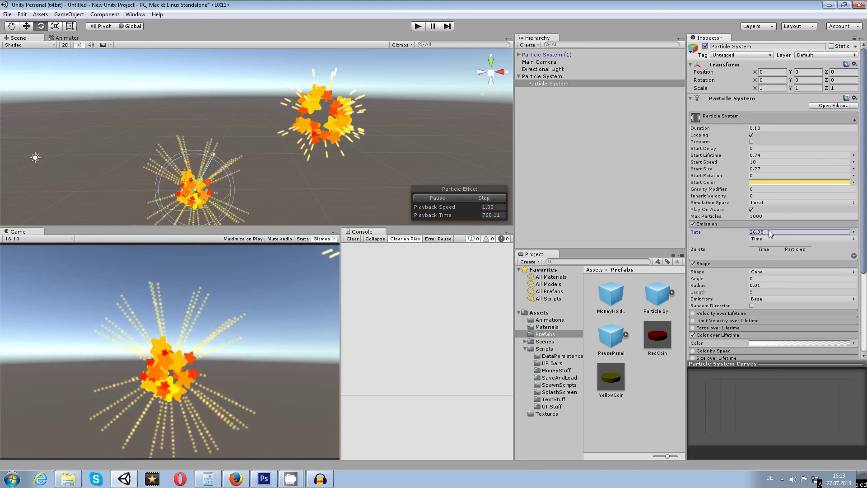
{"action": "left_click_drag", "start_coordinate": [11, 231], "coordinate": [627, 167]}
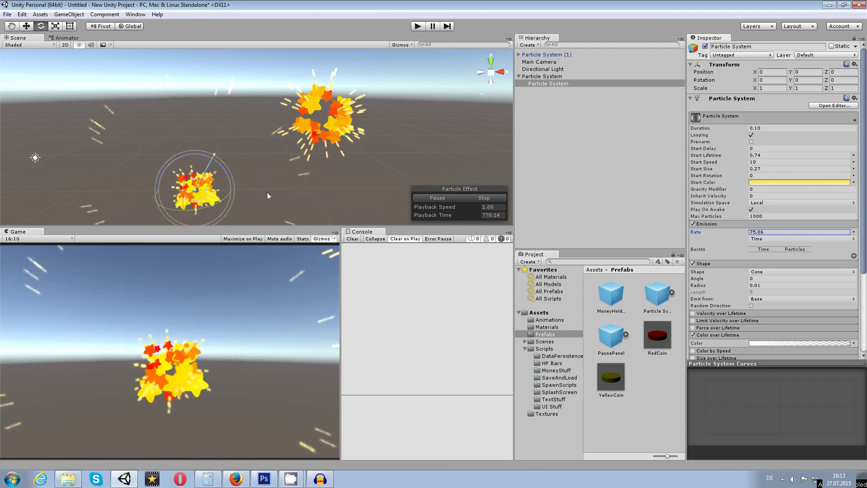
{"action": "left_click", "coordinate": [723, 234]}
{"action": "type", "text": "300"}
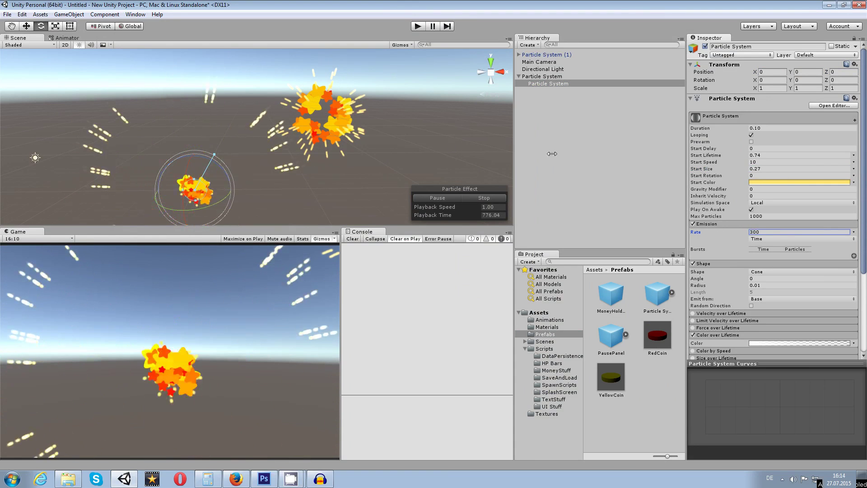
{"action": "left_click", "coordinate": [737, 232]}
{"action": "type", "text": "75"}
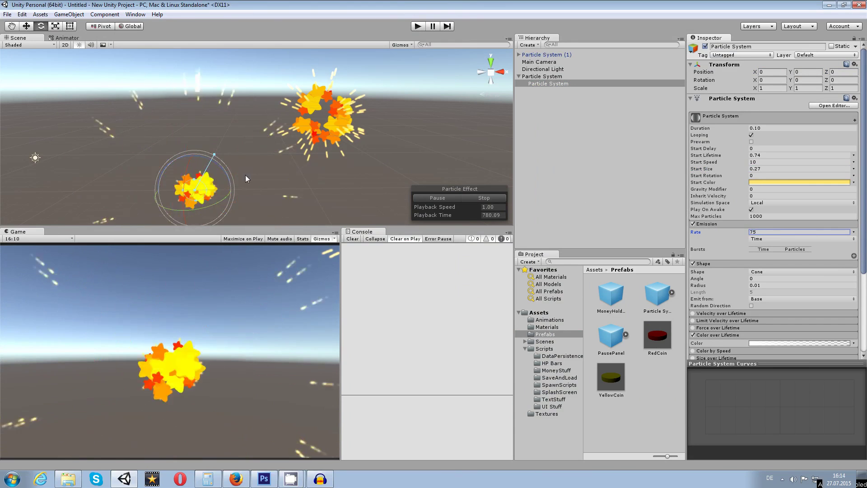
{"action": "scroll", "coordinate": [255, 167], "scroll_direction": "down", "scroll_amount": 5}
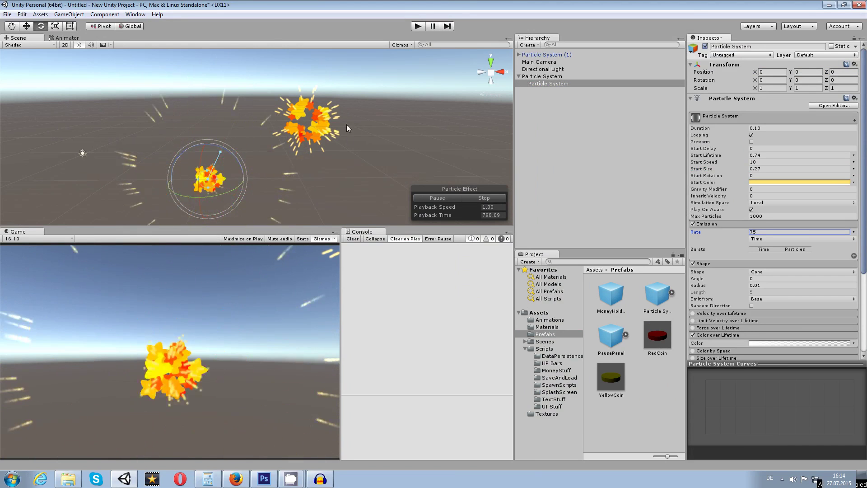
{"action": "scroll", "coordinate": [337, 115], "scroll_direction": "down", "scroll_amount": 3}
{"action": "scroll", "coordinate": [337, 115], "scroll_direction": "up", "scroll_amount": 2}
{"action": "middle_click_drag", "start_coordinate": [367, 130], "coordinate": [319, 125]}
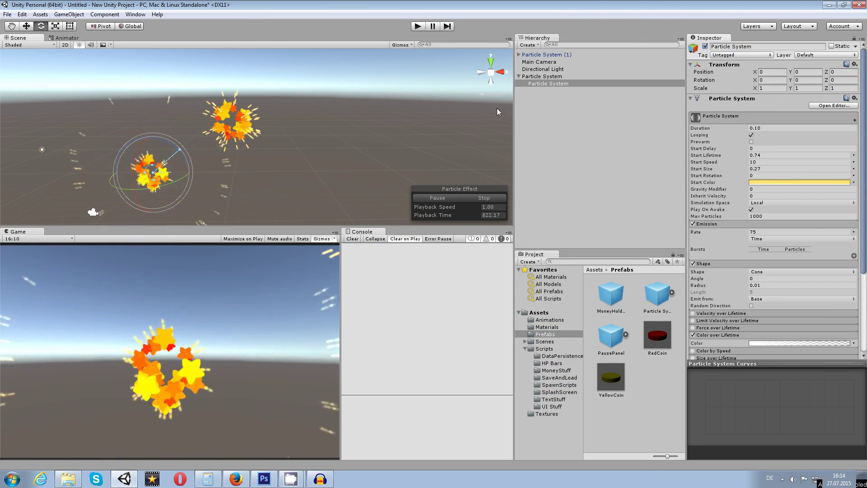
{"action": "left_click", "coordinate": [475, 127]}
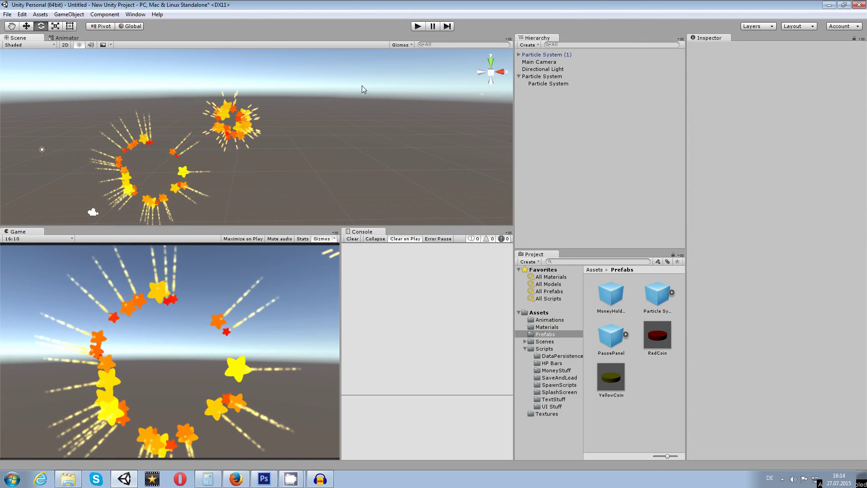
- Create a folder named ParticleEffects inside the Scripts folder
{"action": "left_click", "coordinate": [552, 350]}
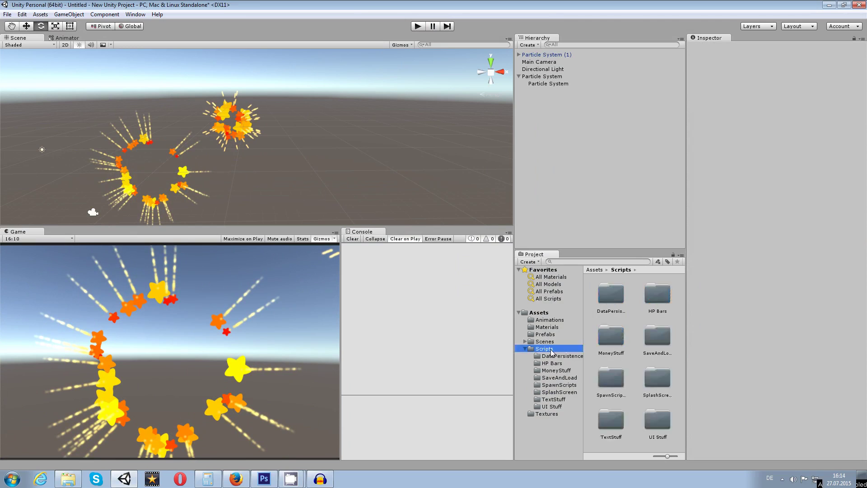
{"action": "right_click", "coordinate": [613, 446]}
{"action": "mouse_move", "coordinate": [654, 289]}
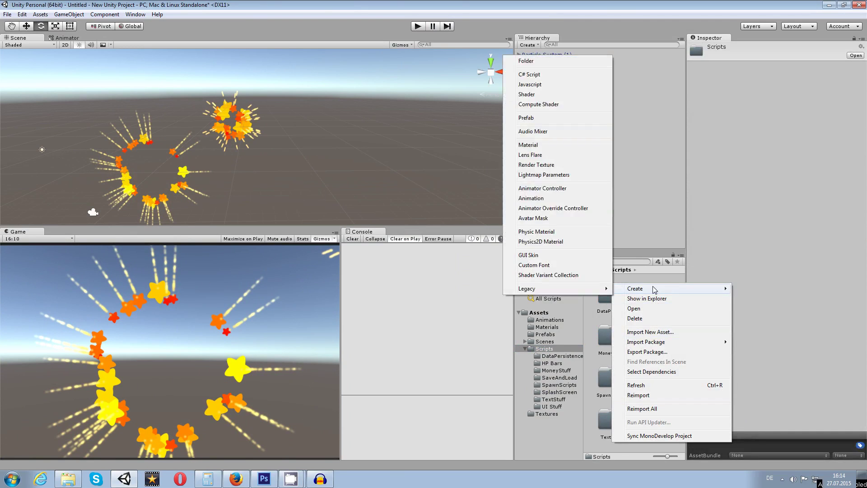
{"action": "left_click", "coordinate": [537, 64]}
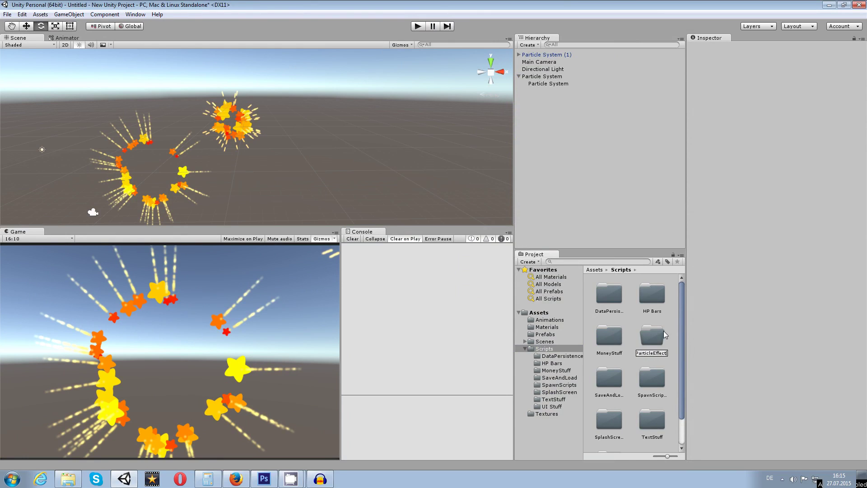
{"action": "type", "text": "s"}
{"action": "key", "text": "Return"}
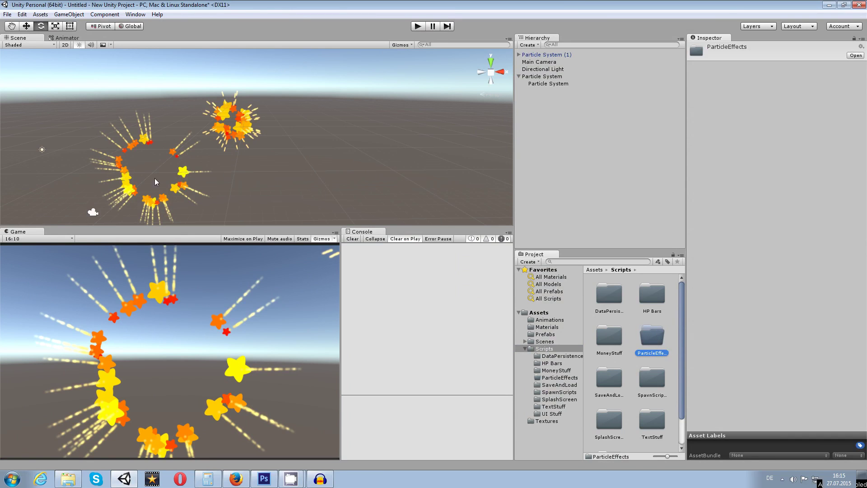
- Turn off Looping and Play On Awake for the parent star burst system and reselect it
{"action": "left_click", "coordinate": [185, 173]}
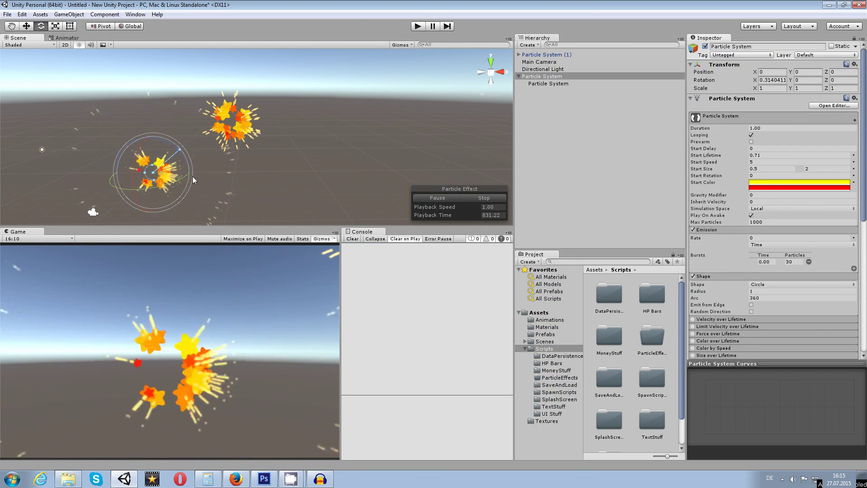
{"action": "left_click", "coordinate": [751, 135]}
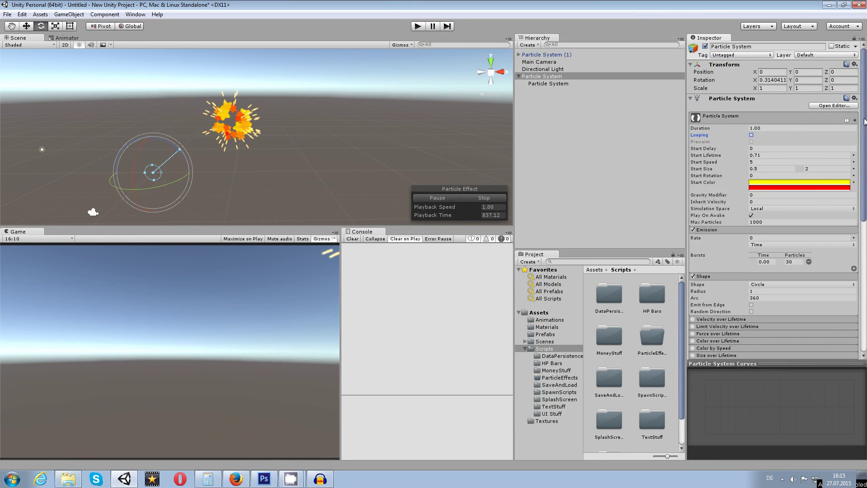
{"action": "scroll", "coordinate": [744, 170], "scroll_direction": "down", "scroll_amount": 2}
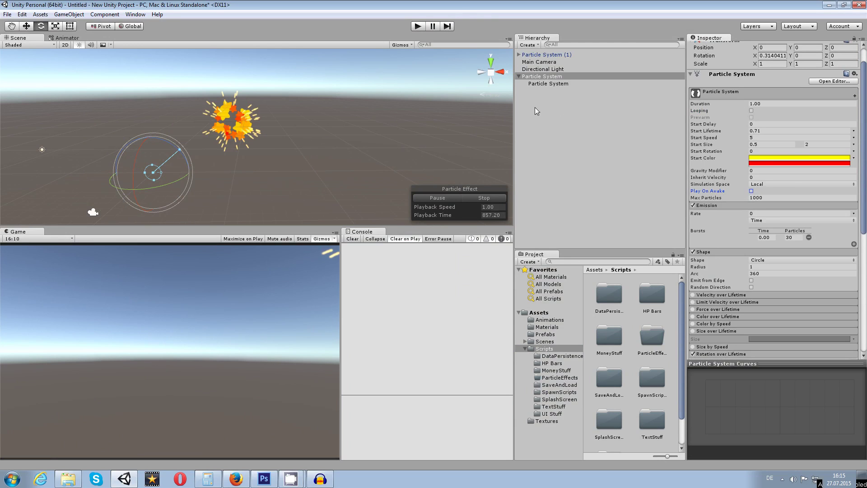
{"action": "left_click_drag", "start_coordinate": [231, 172], "coordinate": [309, 161]}
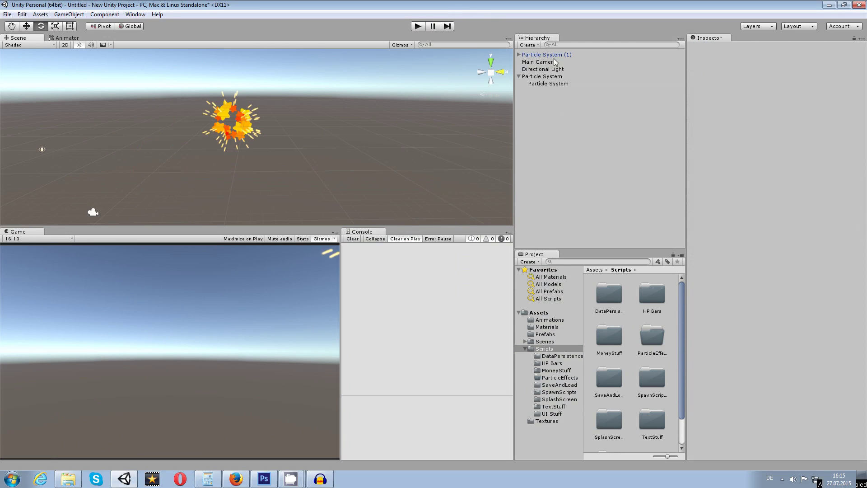
{"action": "left_click", "coordinate": [553, 76]}
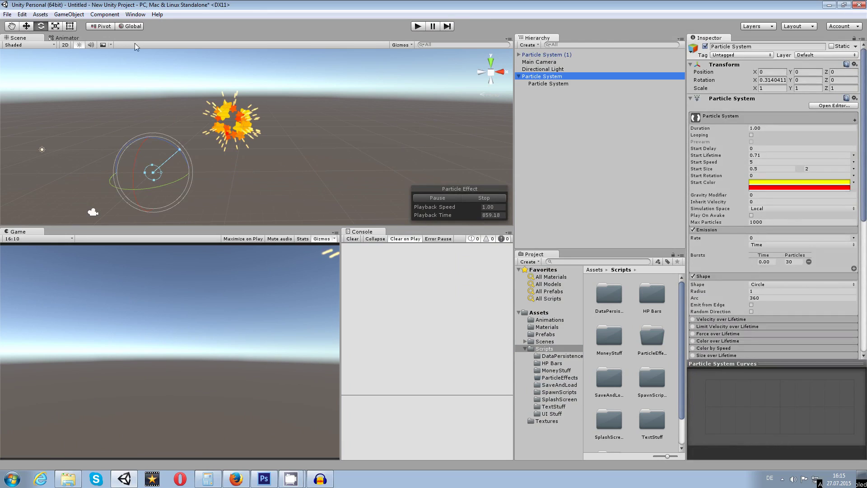
- Add a 3D cube to the scene
{"action": "left_click", "coordinate": [105, 15]}
{"action": "mouse_move", "coordinate": [94, 59]}
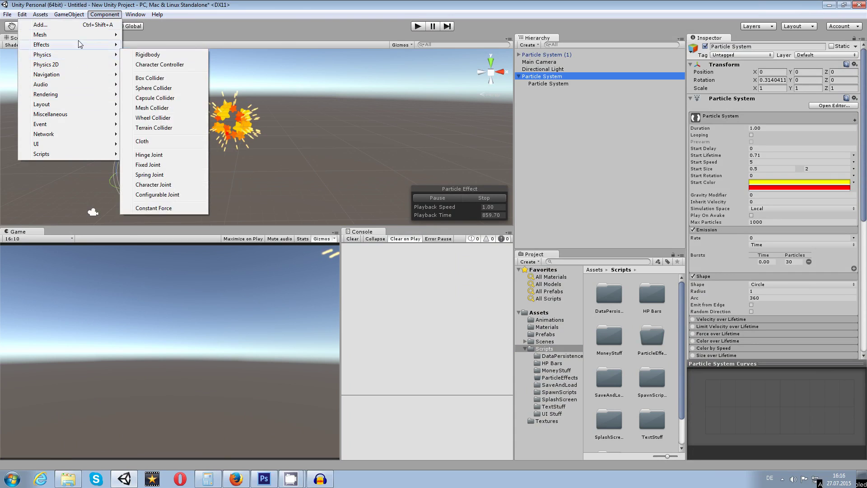
{"action": "mouse_move", "coordinate": [67, 15]}
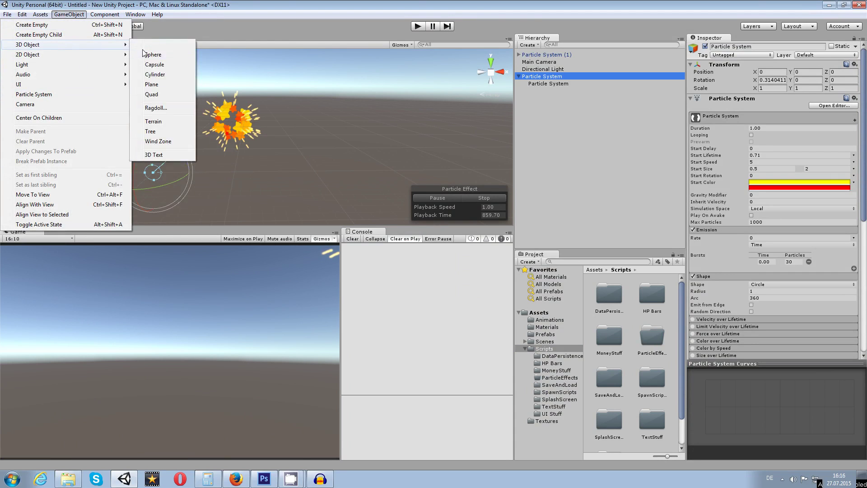
{"action": "left_click", "coordinate": [145, 44]}
{"action": "key", "text": "f"}
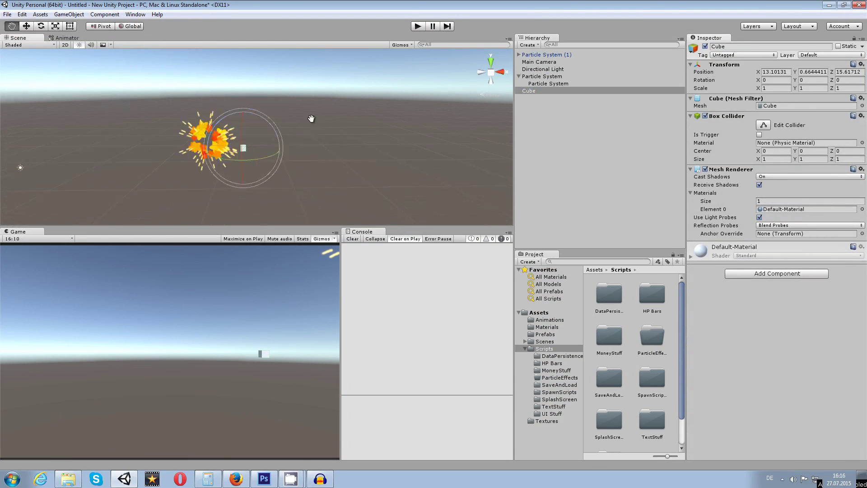
- Set the cube's Position to 0, 0, 0
{"action": "left_click", "coordinate": [786, 71]}
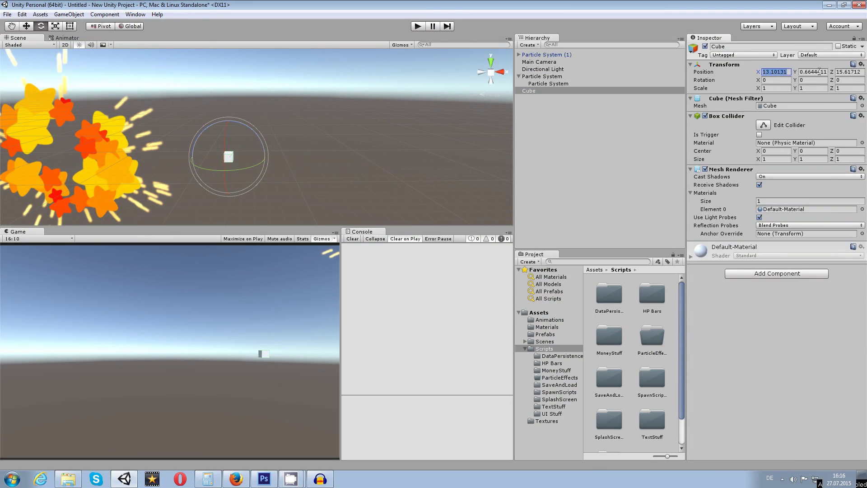
{"action": "type", "text": "0"}
{"action": "key", "text": "Tab"}
{"action": "type", "text": "0"}
{"action": "key", "text": "Tab"}
{"action": "type", "text": "0"}
{"action": "middle_click_drag", "start_coordinate": [334, 134], "coordinate": [386, 127]}
- Make the star burst particle system a child of the cube and rename the cube PlayerCube
{"action": "left_click", "coordinate": [530, 90]}
{"action": "left_click_drag", "start_coordinate": [544, 76], "coordinate": [537, 92]}
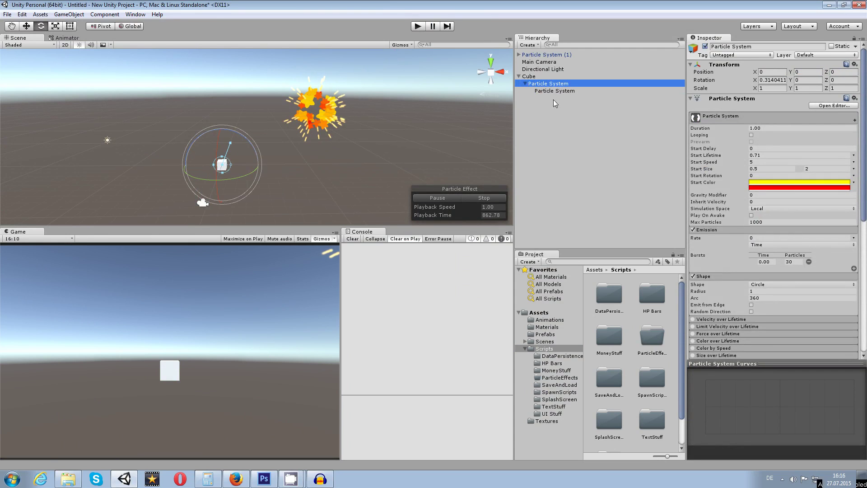
{"action": "left_click", "coordinate": [530, 76]}
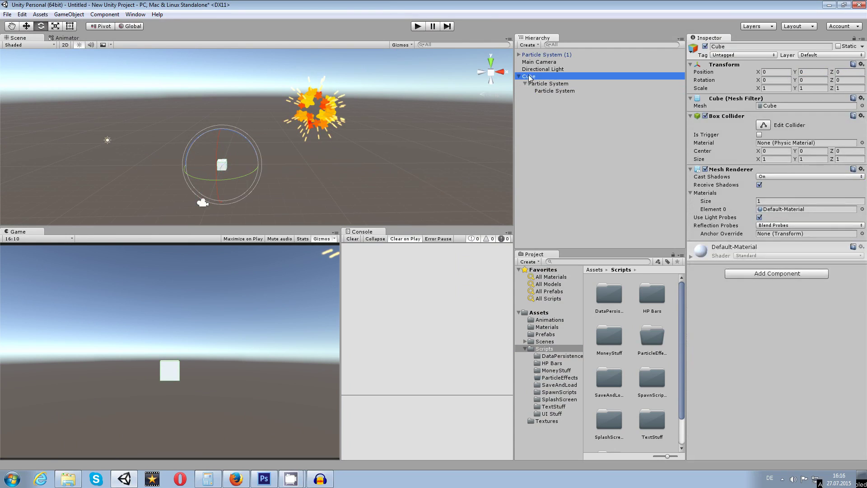
{"action": "left_click_drag", "start_coordinate": [732, 47], "coordinate": [677, 38]}
{"action": "type", "text": "Player"}
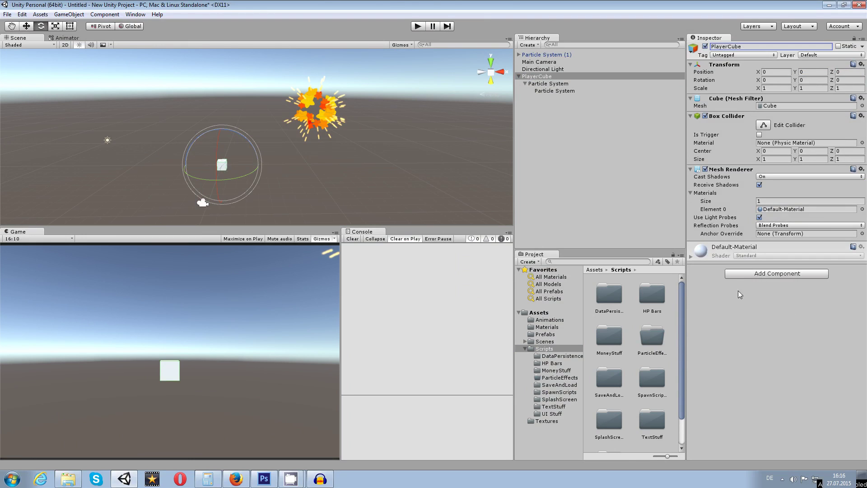
- Create a C# script named ParticleHit inside the ParticleEffects folder
{"action": "double_click", "coordinate": [656, 339]}
{"action": "right_click", "coordinate": [626, 307]}
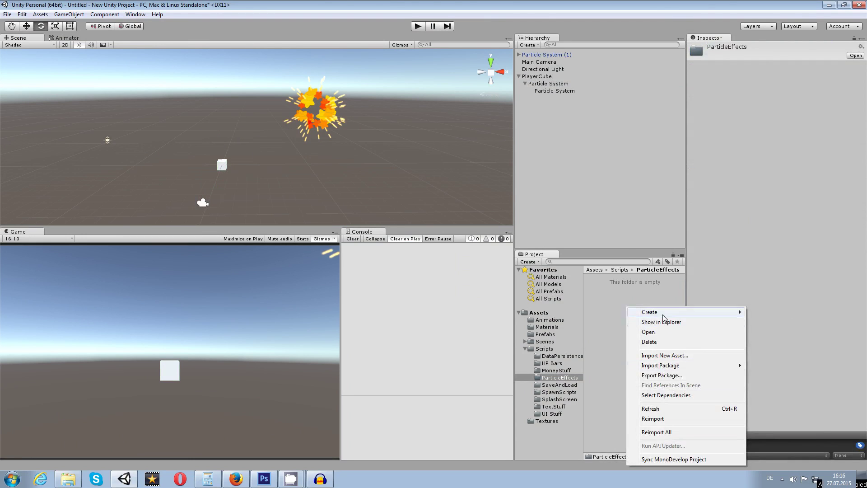
{"action": "mouse_move", "coordinate": [650, 312]}
{"action": "left_click", "coordinate": [551, 98]}
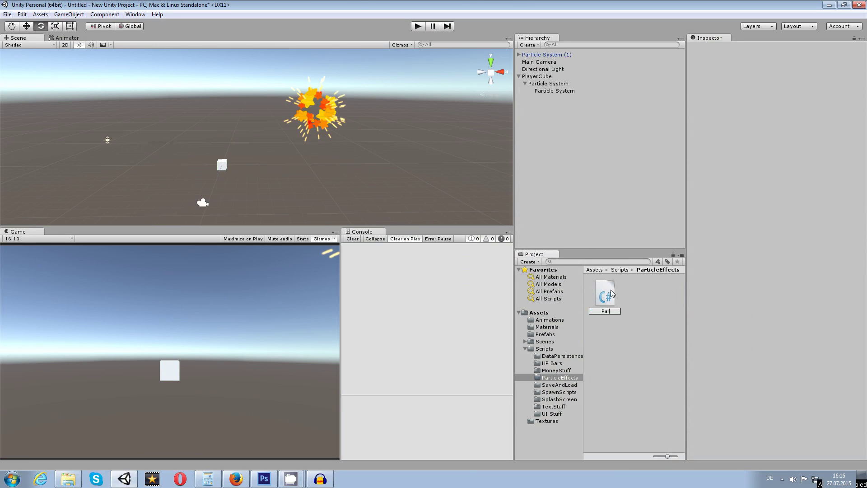
{"action": "type", "text": "ParticleHit"}
{"action": "key", "text": "Return"}
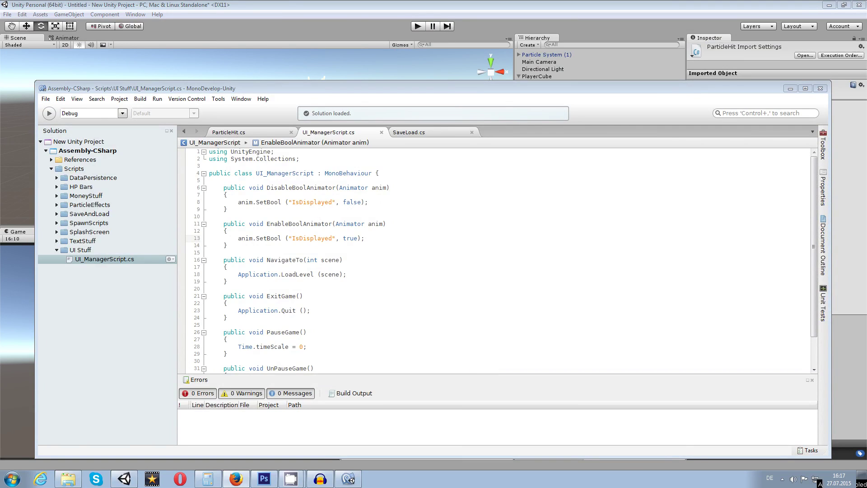
- Bring up ParticleHit.cs in MonoDevelop and delete its Update method together with the comment above it
{"action": "left_click", "coordinate": [209, 216]}
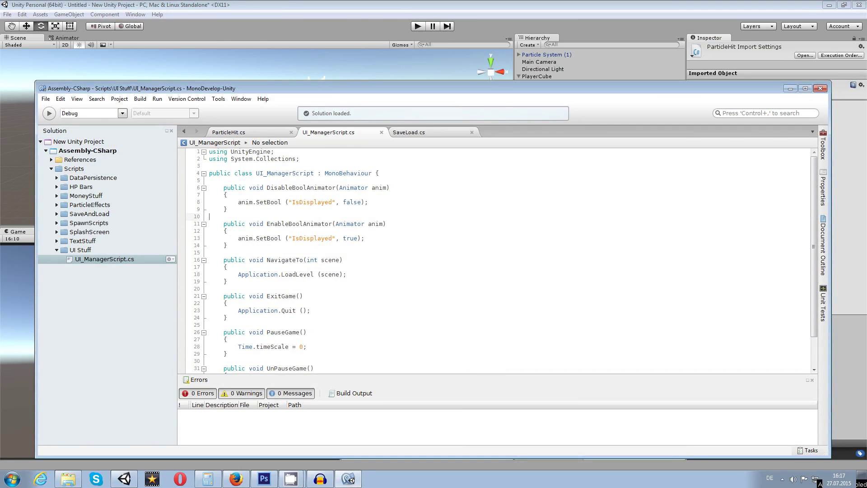
{"action": "left_click", "coordinate": [409, 132]}
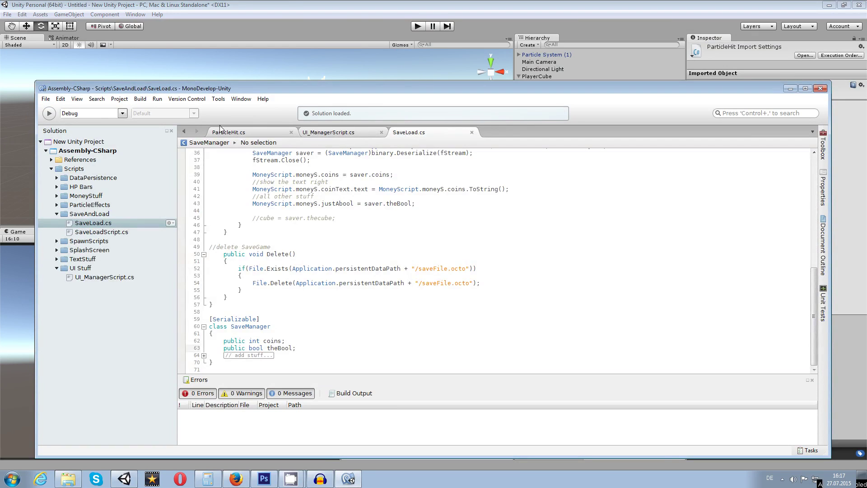
{"action": "left_click", "coordinate": [253, 133]}
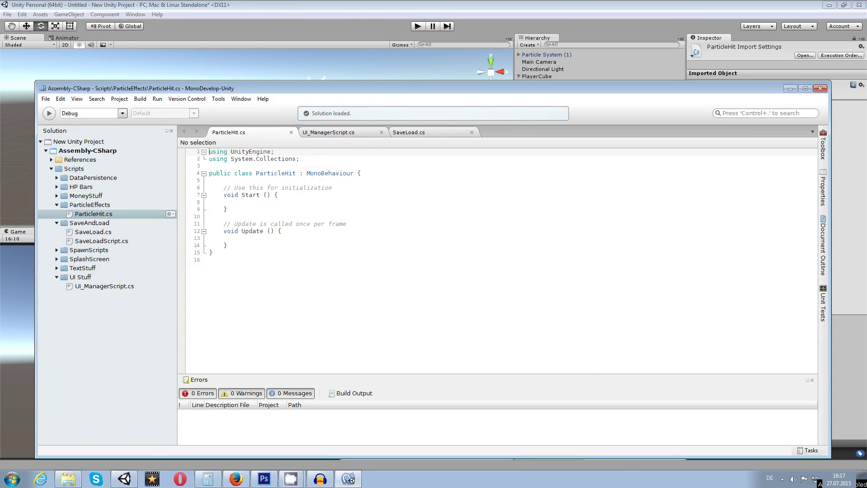
{"action": "left_click_drag", "start_coordinate": [228, 245], "coordinate": [181, 188]}
{"action": "left_click_drag", "start_coordinate": [251, 248], "coordinate": [209, 224]}
{"action": "key", "text": "Delete"}
- Declare a ParticleSystem field named hitParticles at the beginning of the ParticleHit class, above the Start method
{"action": "left_click", "coordinate": [224, 180]}
{"action": "key", "text": "Return"}
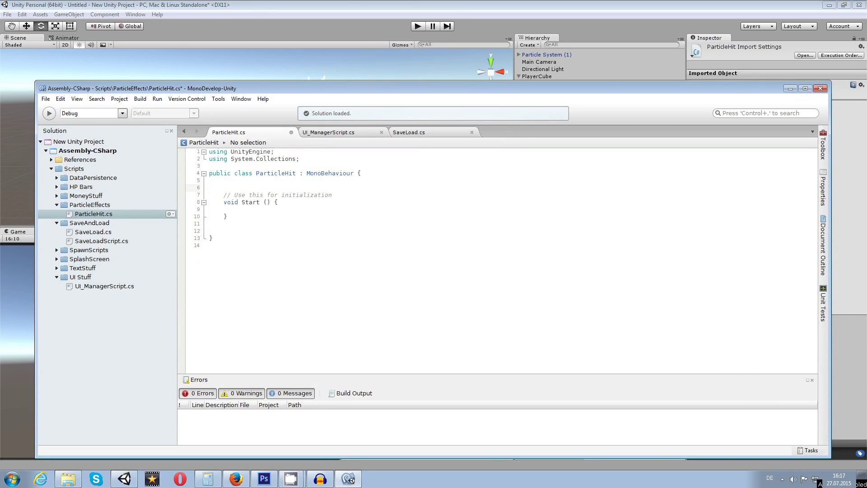
{"action": "key", "text": "Return"}
{"action": "key", "text": "Up"}
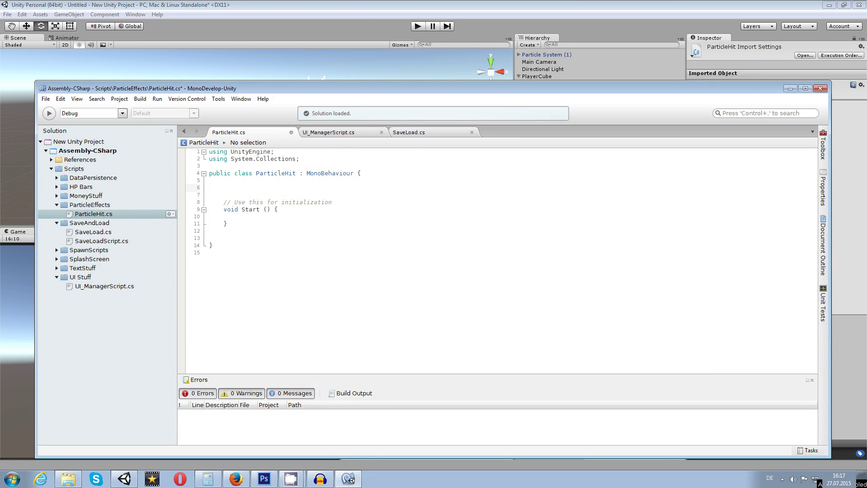
{"action": "type", "text": "pa"}
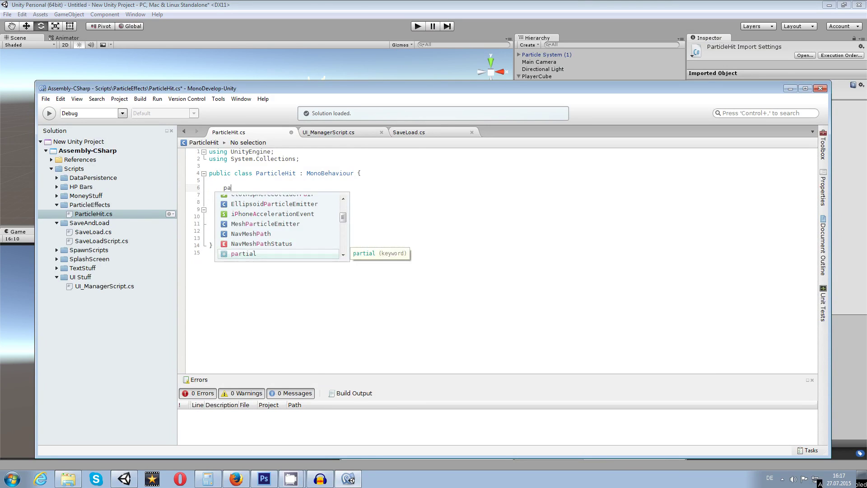
{"action": "type", "text": "rt"}
{"action": "key", "text": "Down"}
{"action": "key", "text": "Down"}
{"action": "key", "text": "Down"}
{"action": "key", "text": "Down"}
{"action": "key", "text": "Down"}
{"action": "key", "text": "Down"}
{"action": "key", "text": "Down"}
{"action": "key", "text": "Down"}
{"action": "key", "text": "Down"}
{"action": "key", "text": "Down"}
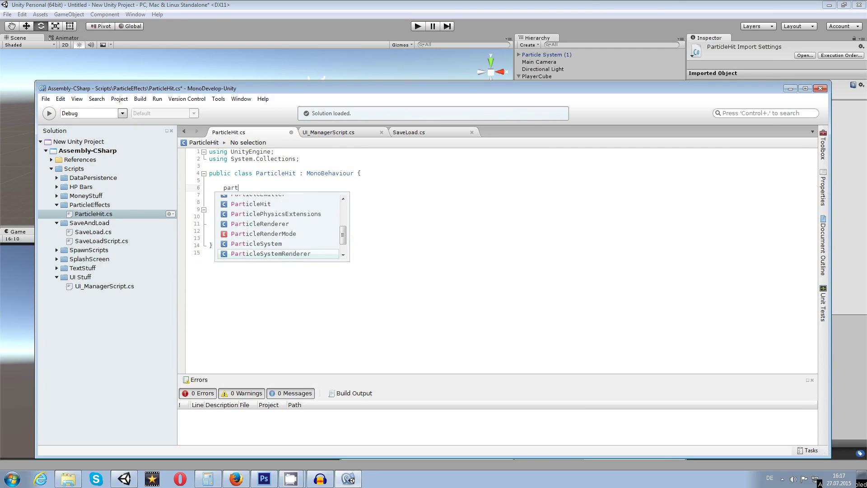
{"action": "key", "text": "Up"}
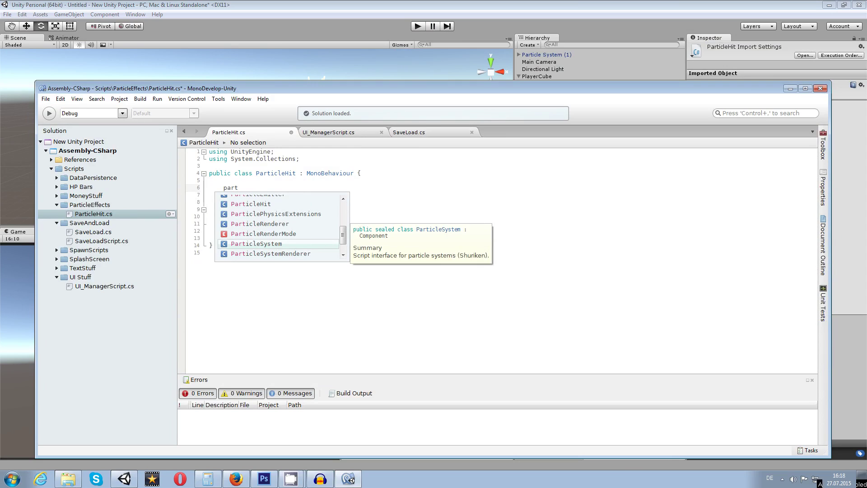
{"action": "key", "text": "Return"}
{"action": "type", "text": "hitP"}
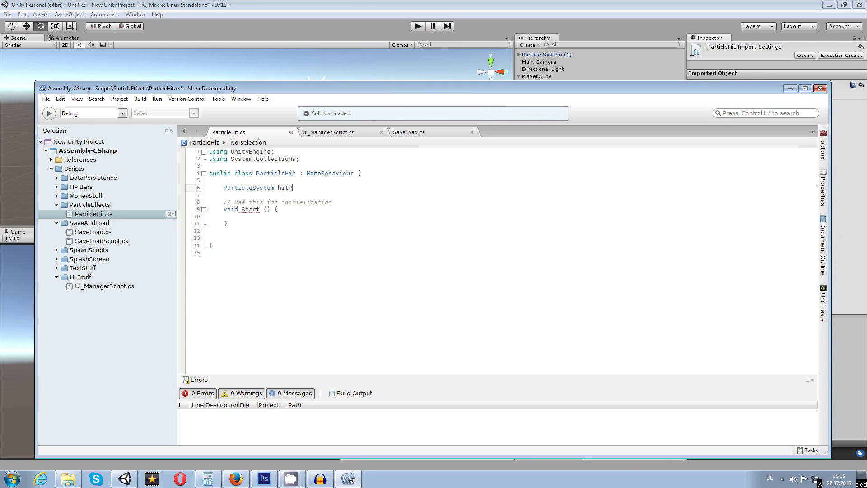
{"action": "type", "text": "articles;"}
- Make the hitParticles field private
{"action": "key", "text": "Home"}
{"action": "type", "text": "priav"}
{"action": "key", "text": "BackSpace"}
{"action": "key", "text": "BackSpace"}
{"action": "type", "text": "vate"}
{"action": "left_click", "coordinate": [361, 174]}
{"action": "left_click", "coordinate": [337, 224]}
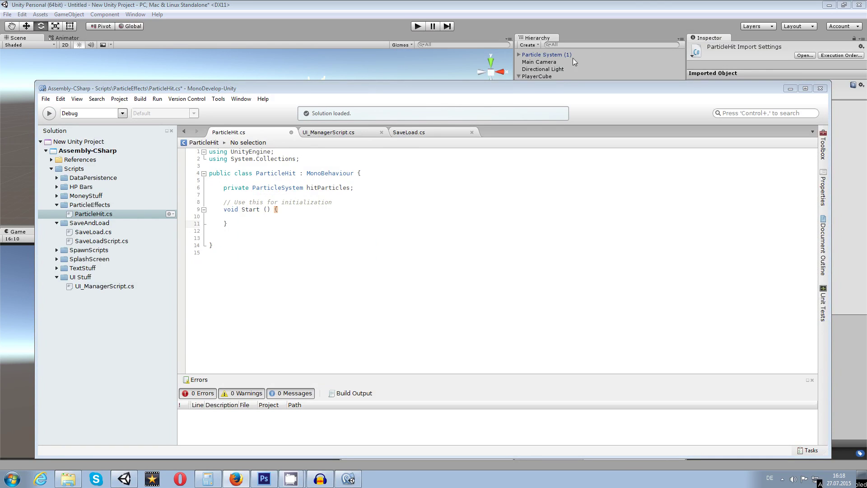
- Reposition the MonoDevelop window to uncover PlayerCube and its child particle systems in Unity's Hierarchy
{"action": "left_click_drag", "start_coordinate": [534, 89], "coordinate": [533, 150]}
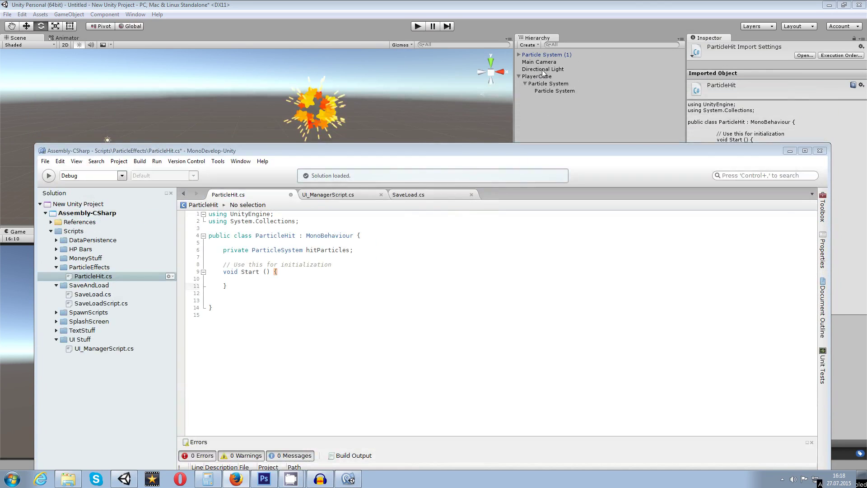
{"action": "left_click_drag", "start_coordinate": [356, 153], "coordinate": [346, 95]}
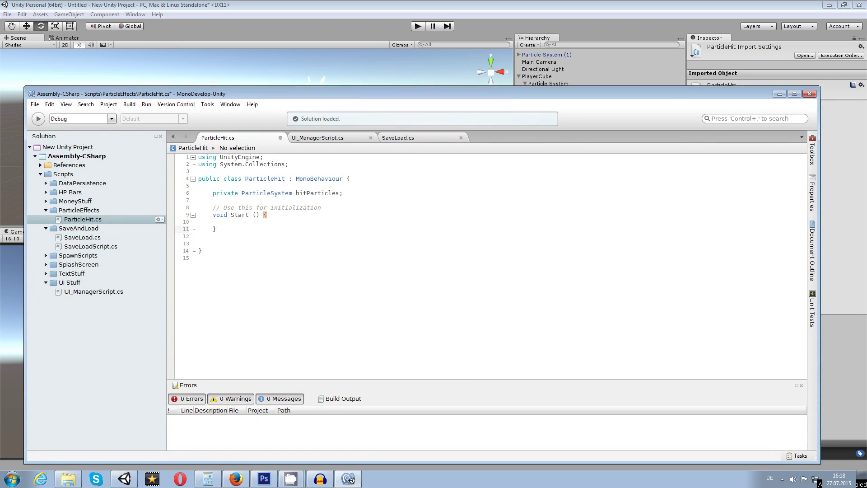
{"action": "left_click_drag", "start_coordinate": [568, 98], "coordinate": [566, 117]}
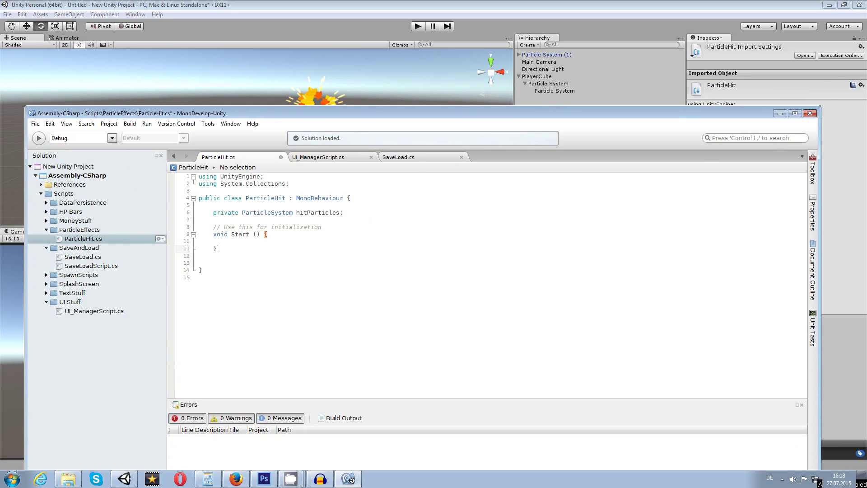
- Rename the Start method to Awake, put its opening brace on its own line and remove the initialization comment
{"action": "left_click_drag", "start_coordinate": [253, 234], "coordinate": [233, 233]}
{"action": "type", "text": "Awake"}
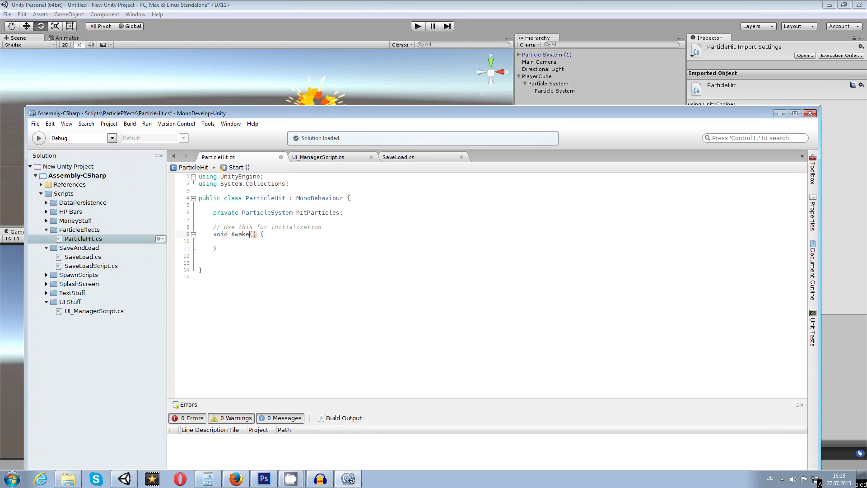
{"action": "left_click", "coordinate": [262, 235]}
{"action": "key", "text": "Return"}
{"action": "left_click", "coordinate": [179, 226]}
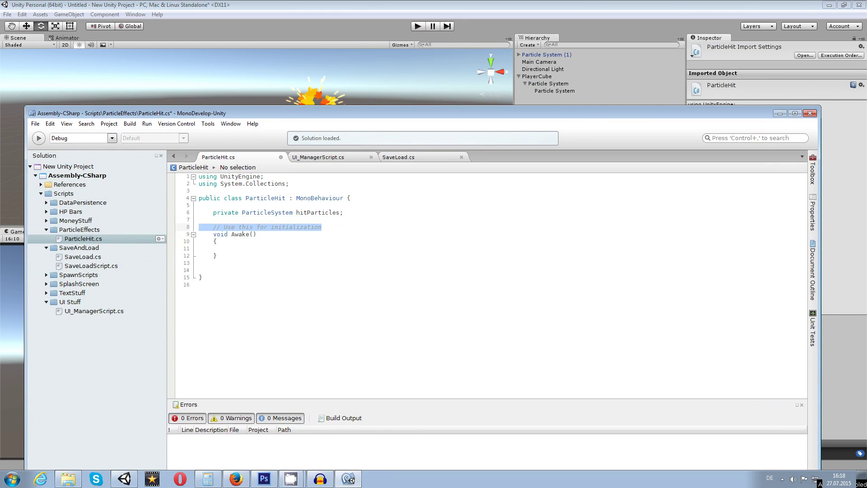
{"action": "key", "text": "BackSpace"}
{"action": "key", "text": "BackSpace"}
- Inside Awake, start an assignment of hitParticles using GetComponentInChildren
{"action": "left_click", "coordinate": [214, 241]}
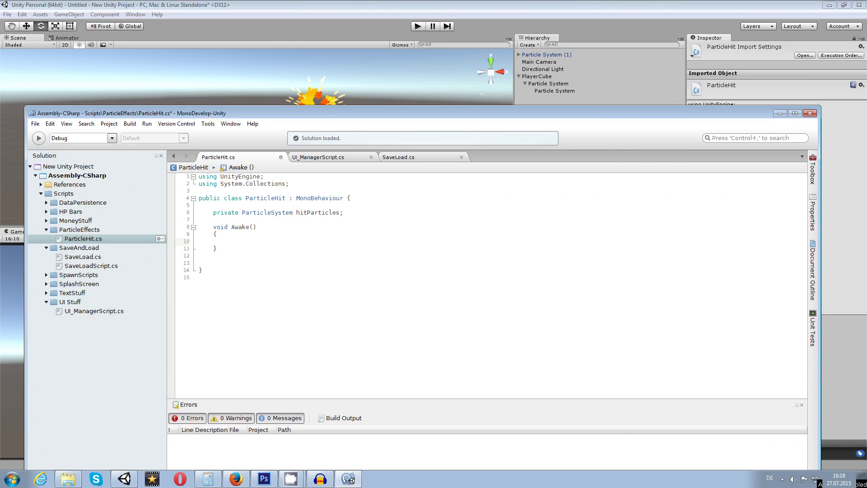
{"action": "type", "text": "hitParticles = get"}
{"action": "key", "text": "Up"}
{"action": "key", "text": "Up"}
{"action": "key", "text": "Up"}
{"action": "key", "text": "Up"}
{"action": "key", "text": "Up"}
{"action": "key", "text": "Up"}
{"action": "key", "text": "Up"}
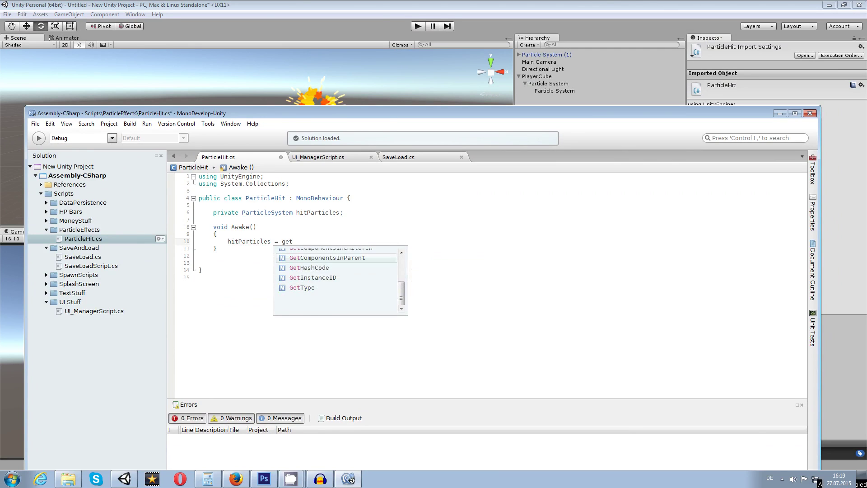
{"action": "key", "text": "Down"}
{"action": "key", "text": "Down"}
{"action": "key", "text": "Down"}
{"action": "key", "text": "Up"}
{"action": "key", "text": "Up"}
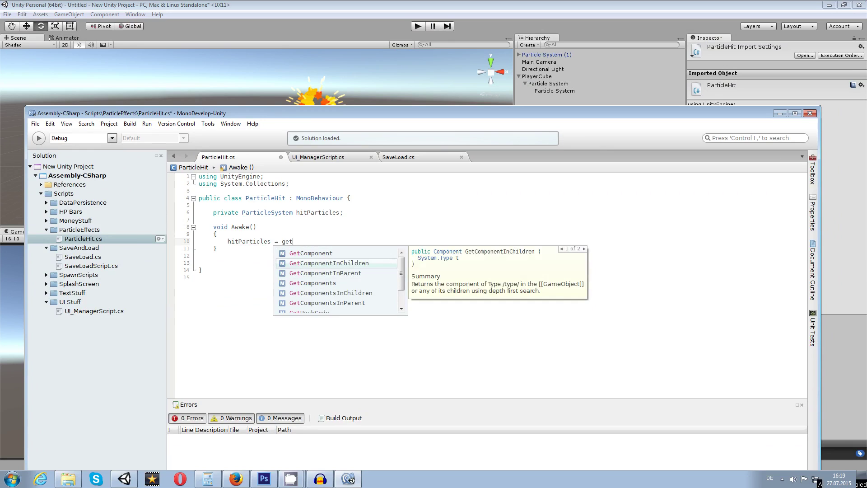
{"action": "key", "text": "Return"}
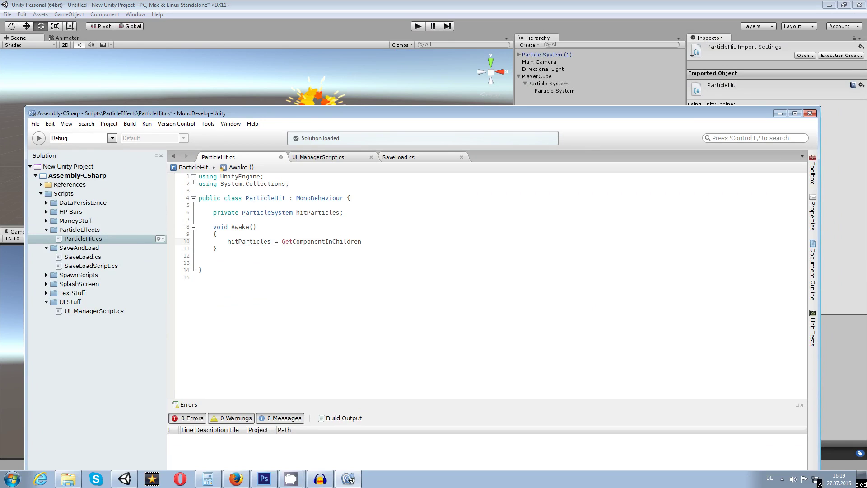
- Complete the GetComponentInChildren call with the type argument <ParticleSystem> and (); and place the cursor below the Awake method
{"action": "type", "text": ">"}
{"action": "key", "text": "BackSpace"}
{"action": "type", "text": "<>Pa"}
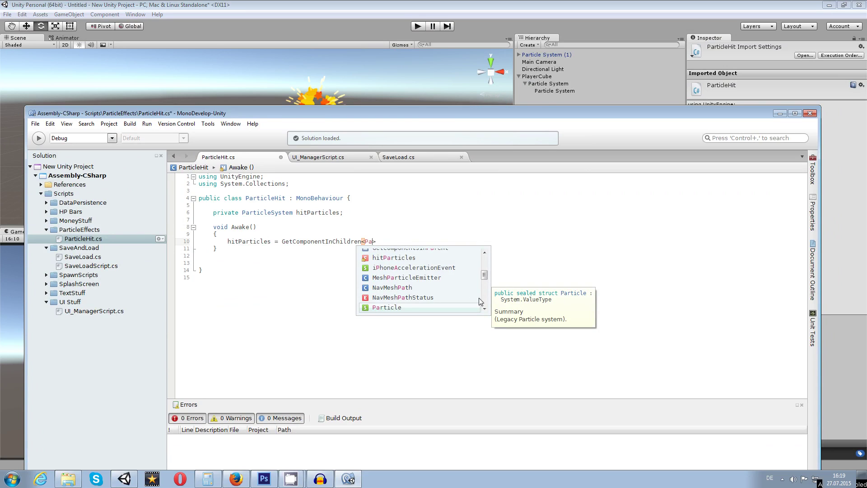
{"action": "type", "text": "rt"}
{"action": "type", "text": "icl"}
{"action": "type", "text": "Sy"}
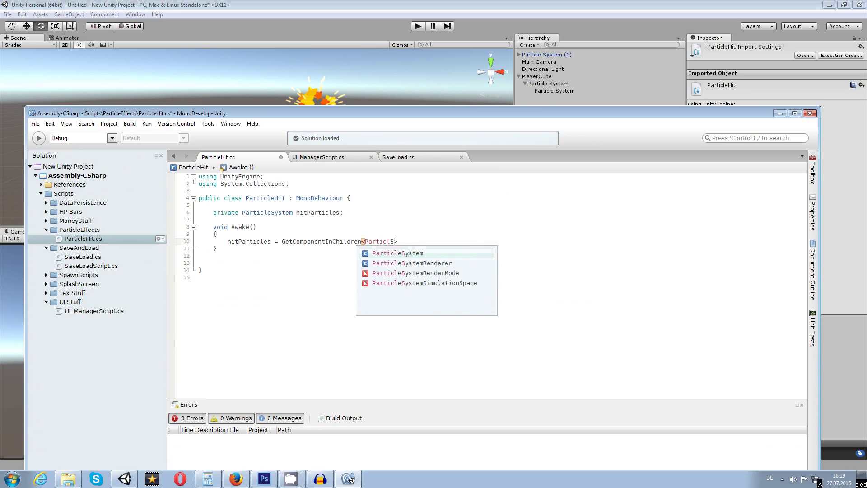
{"action": "key", "text": "Return"}
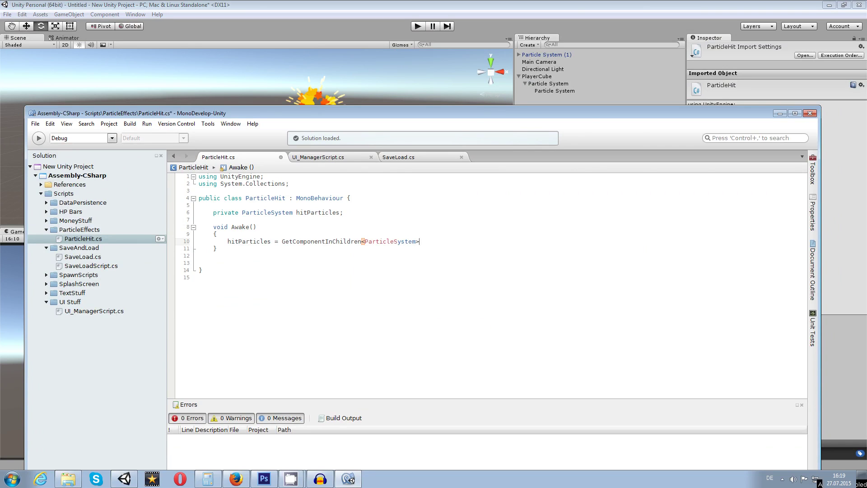
{"action": "type", "text": ";"}
{"action": "key", "text": "BackSpace"}
{"action": "type", "text": ";"}
{"action": "key", "text": "Left"}
{"action": "type", "text": "()"}
{"action": "key", "text": "Down"}
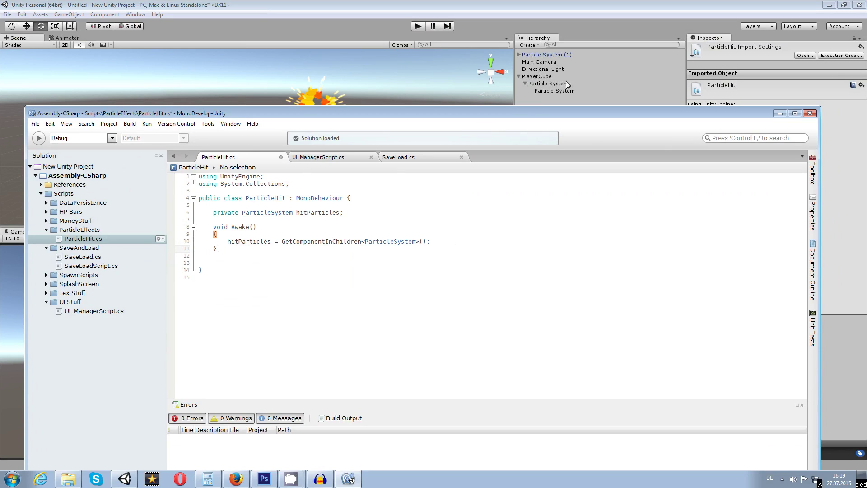
{"action": "left_click", "coordinate": [243, 259]}
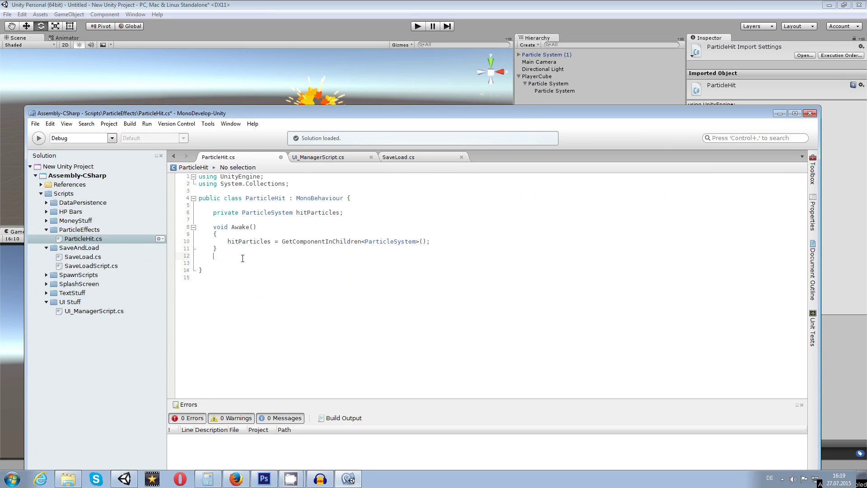
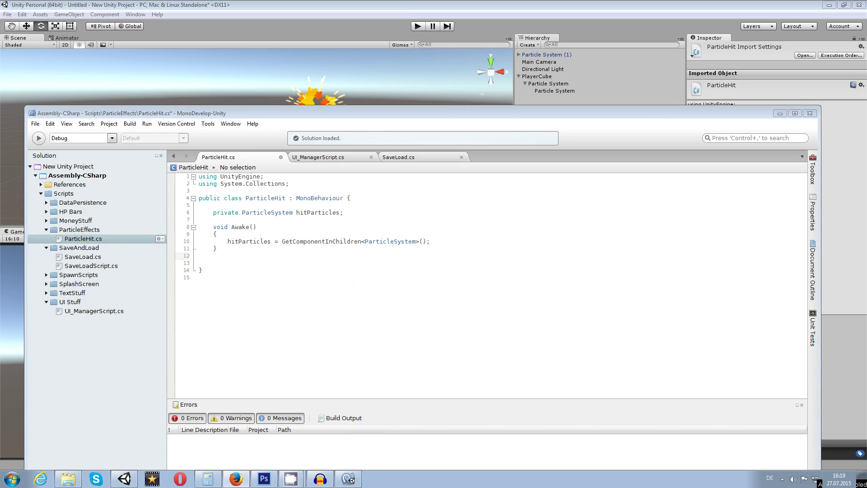
- Declare a void PlayParticles() method with an empty body in braces below the Awake method
{"action": "left_click", "coordinate": [222, 263]}
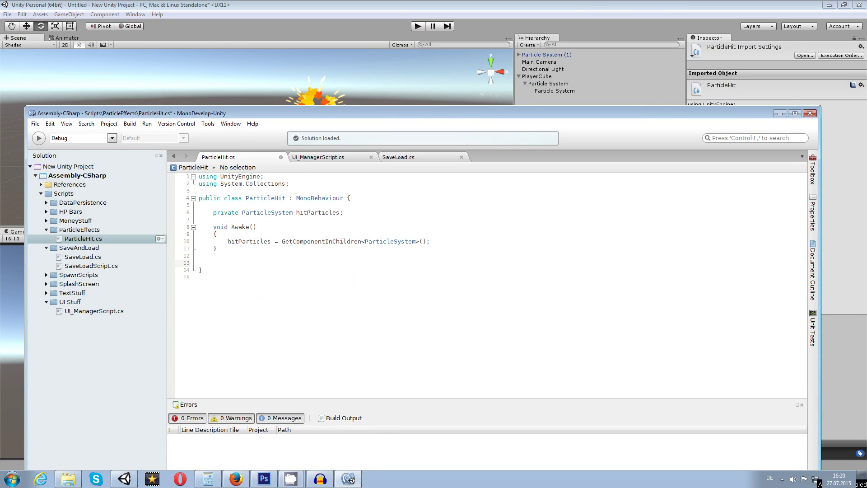
{"action": "type", "text": "voi"}
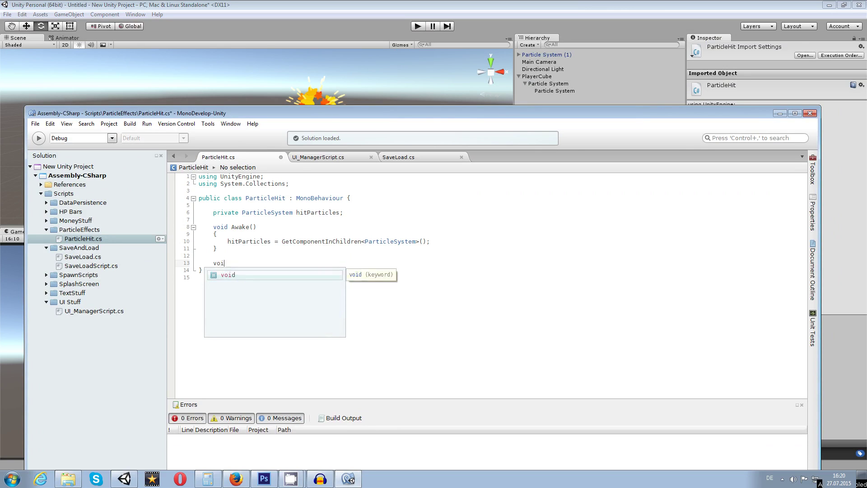
{"action": "type", "text": "d"}
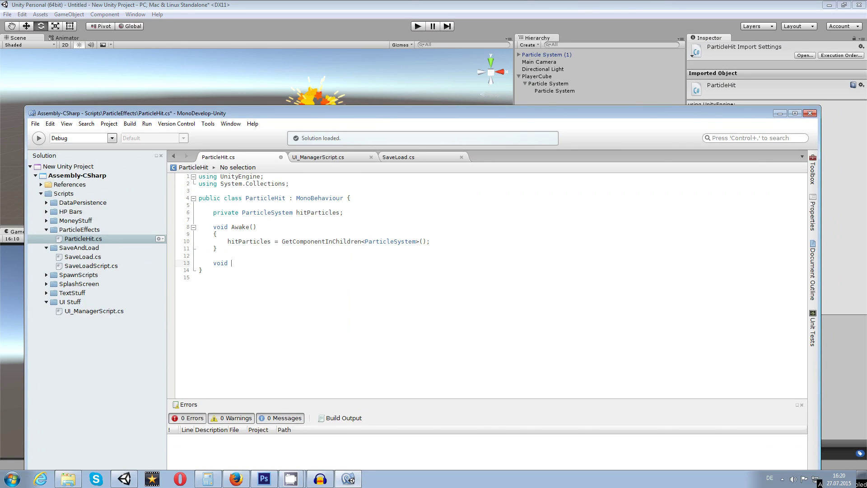
{"action": "type", "text": " PlayParticles;"}
{"action": "key", "text": "BackSpace"}
{"action": "type", "text": "()"}
{"action": "key", "text": "Return"}
{"action": "type", "text": "{"}
{"action": "key", "text": "Return"}
- Inside PlayParticles, call hitParticles.Play(); to start the particle system
{"action": "type", "text": "hi"}
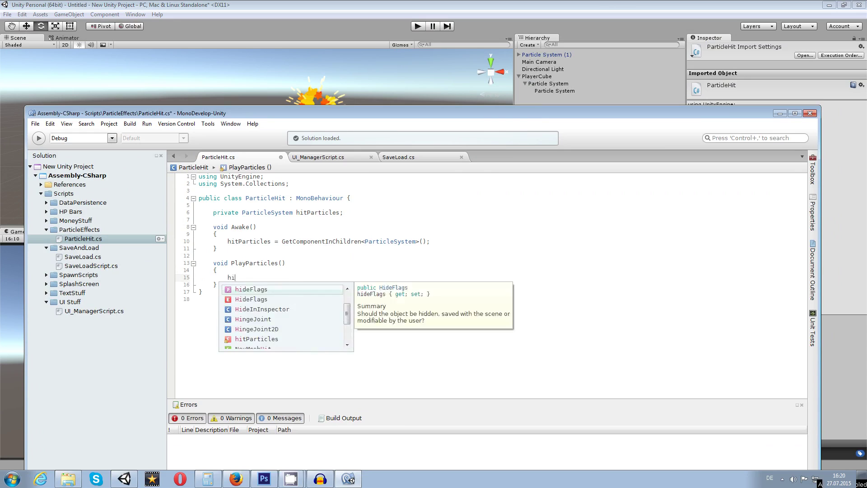
{"action": "type", "text": "tParticles."}
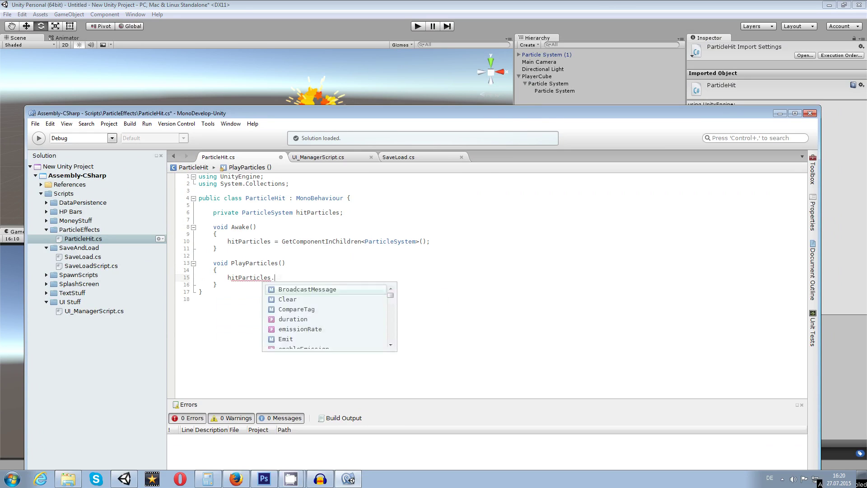
{"action": "type", "text": "pl"}
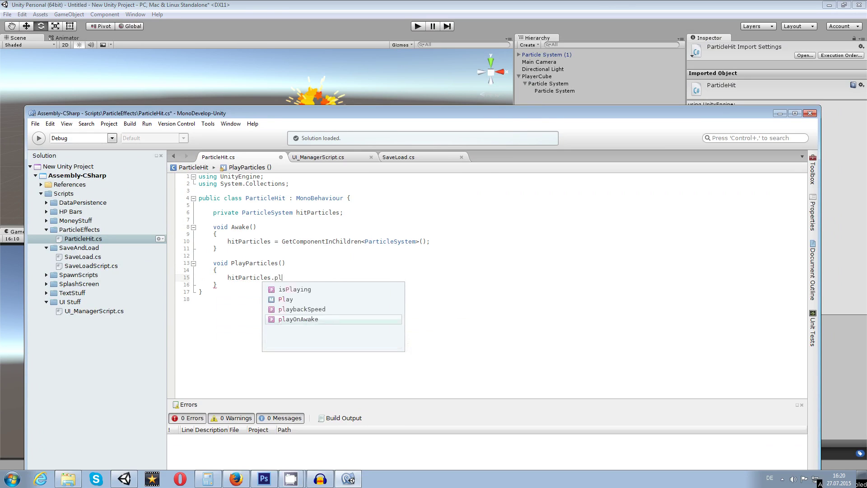
{"action": "key", "text": "Up"}
{"action": "key", "text": "Up"}
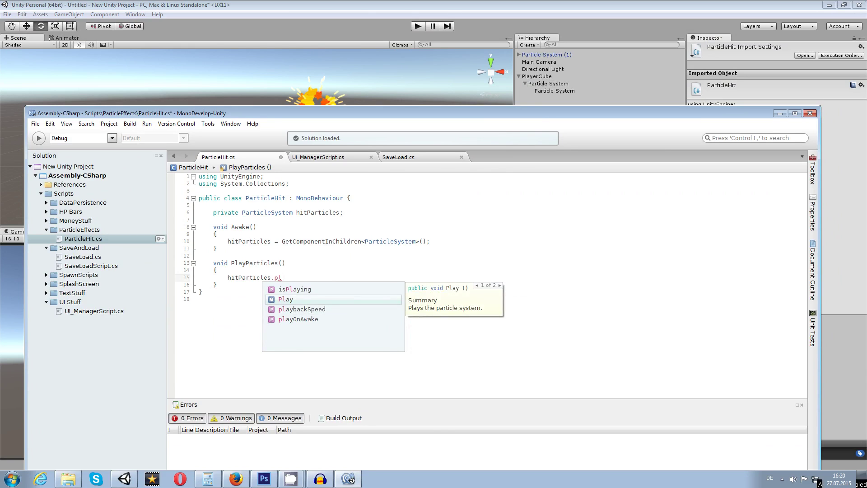
{"action": "type", "text": "()"}
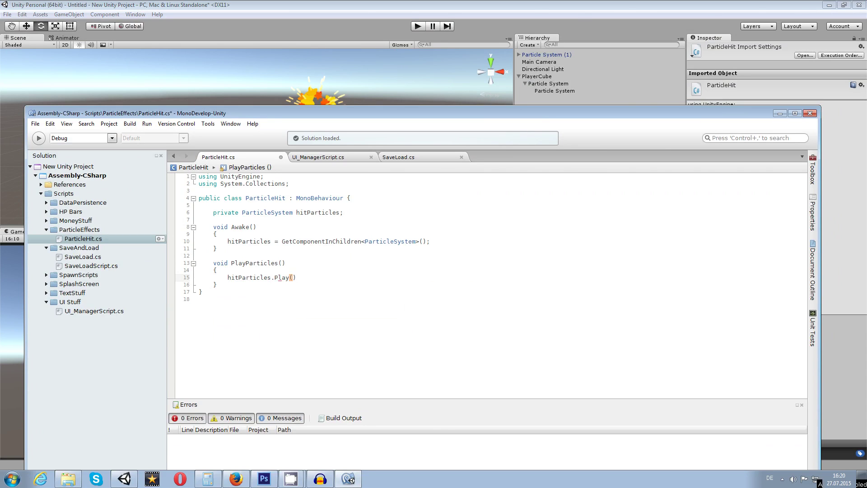
{"action": "type", "text": ";"}
- Insert blank lines between Awake and PlayParticles and declare void Update() there
{"action": "left_click", "coordinate": [214, 256]}
{"action": "key", "text": "Return"}
{"action": "key", "text": "Return"}
{"action": "key", "text": "Return"}
{"action": "key", "text": "Up"}
{"action": "key", "text": "Up"}
{"action": "key", "text": "Up"}
{"action": "key", "text": "Down"}
{"action": "type", "text": "void"}
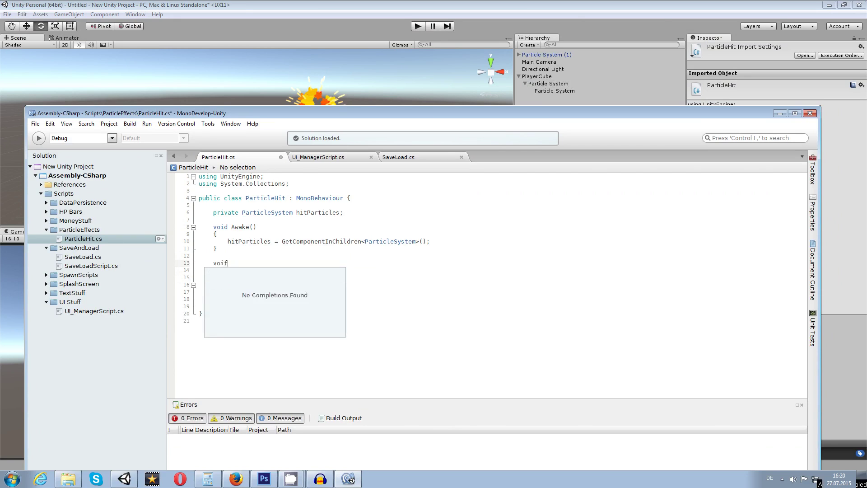
{"action": "type", "text": " Update()"}
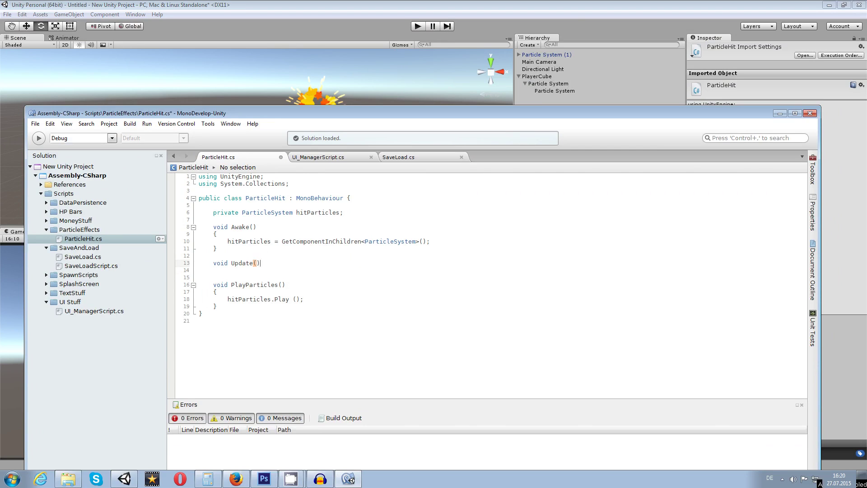
- Give Update an empty body with its braces on separate lines and place the cursor between them
{"action": "key", "text": "Return"}
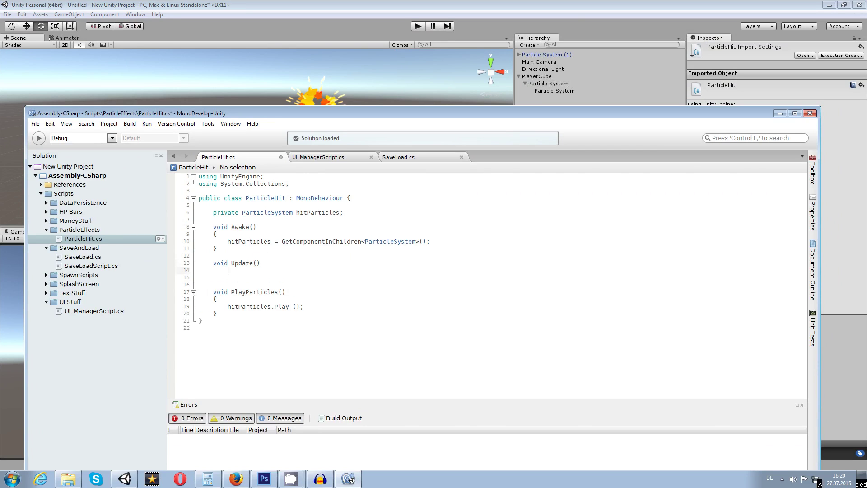
{"action": "type", "text": "{"}
{"action": "key", "text": "Return"}
{"action": "type", "text": "}"}
{"action": "key", "text": "Left"}
{"action": "key", "text": "Return"}
{"action": "key", "text": "Up"}
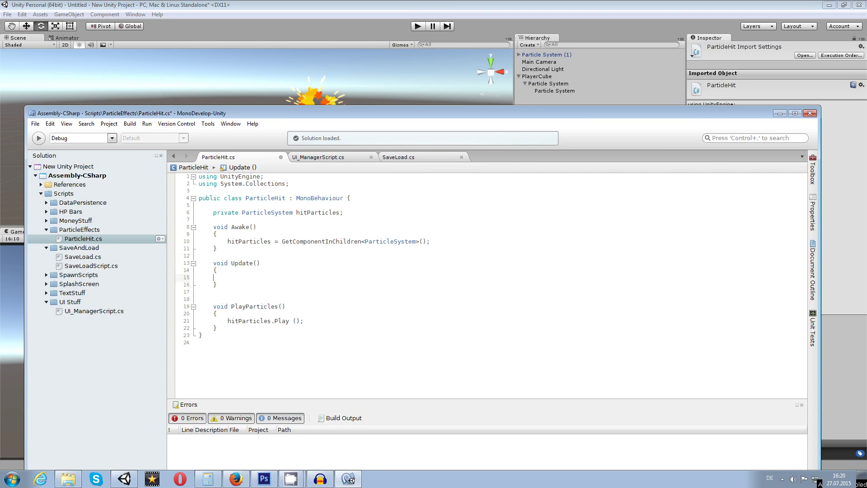
- Inside Update, start an indented if statement whose condition begins with the Input class
{"action": "type", "text": "if"}
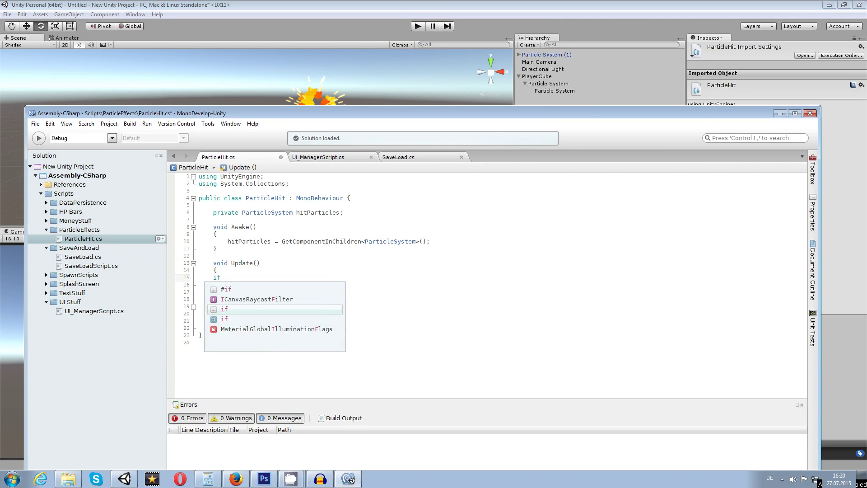
{"action": "key", "text": "Left"}
{"action": "key", "text": "Left"}
{"action": "key", "text": "Tab"}
{"action": "key", "text": "Right"}
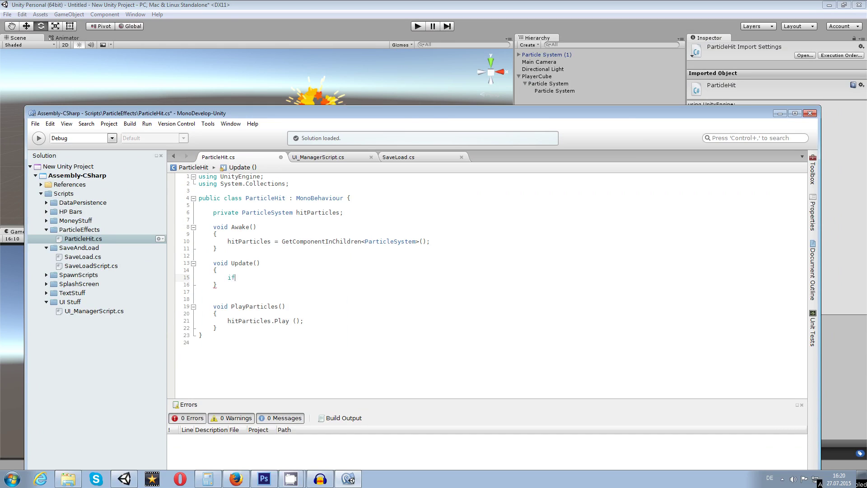
{"action": "type", "text": "()Input"}
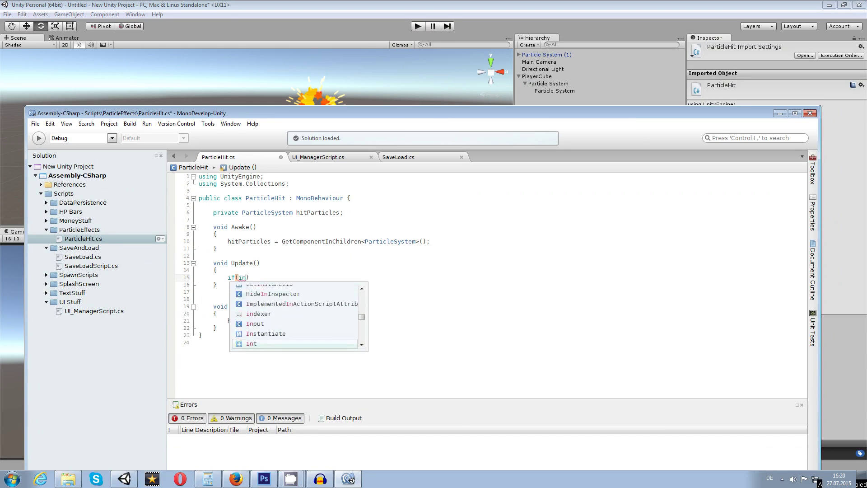
{"action": "key", "text": "Return"}
- Extend the if condition with the GetButton method of Input
{"action": "type", "text": ".get"}
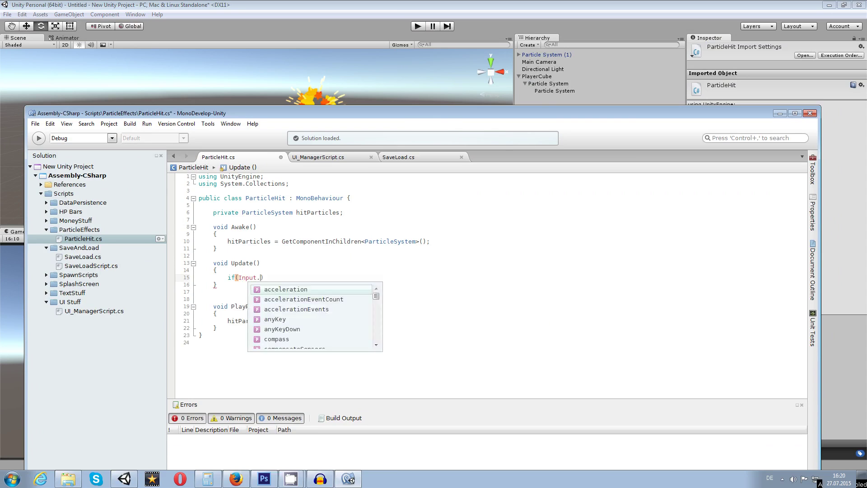
{"action": "key", "text": "Up"}
{"action": "key", "text": "Up"}
{"action": "key", "text": "Up"}
{"action": "key", "text": "Up"}
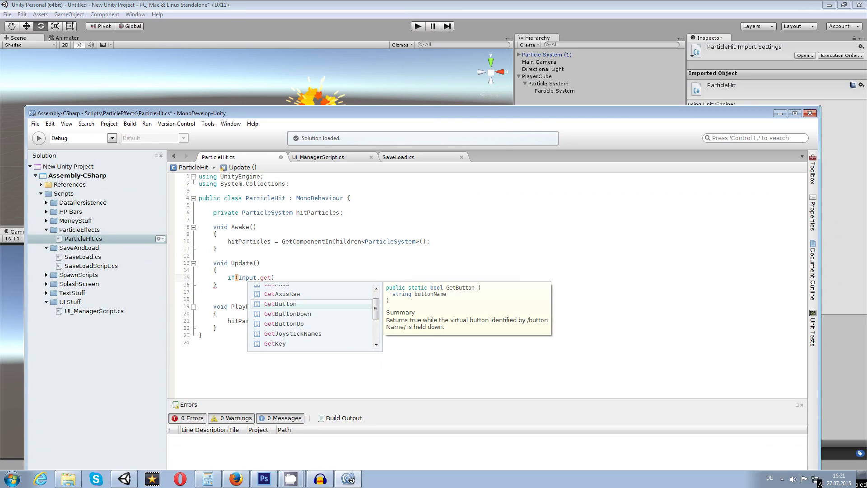
{"action": "key", "text": "Down"}
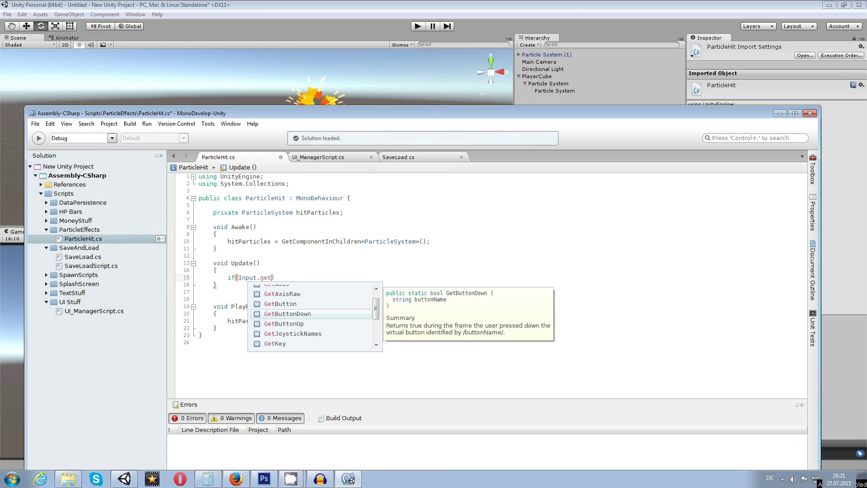
{"action": "key", "text": "Down"}
{"action": "key", "text": "Down"}
{"action": "key", "text": "Up"}
{"action": "key", "text": "Up"}
{"action": "key", "text": "Up"}
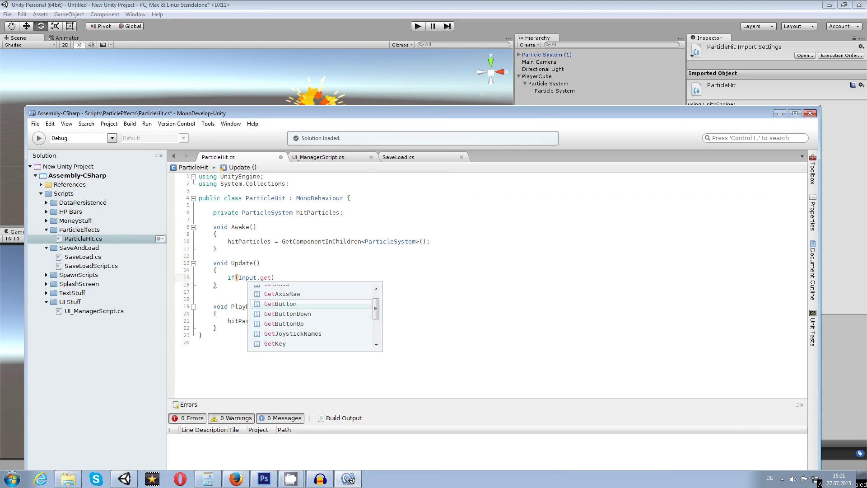
{"action": "key", "text": "Return"}
- Pass 1 as the argument of GetButton, with closed parentheses around it
{"action": "type", "text": "(1"}
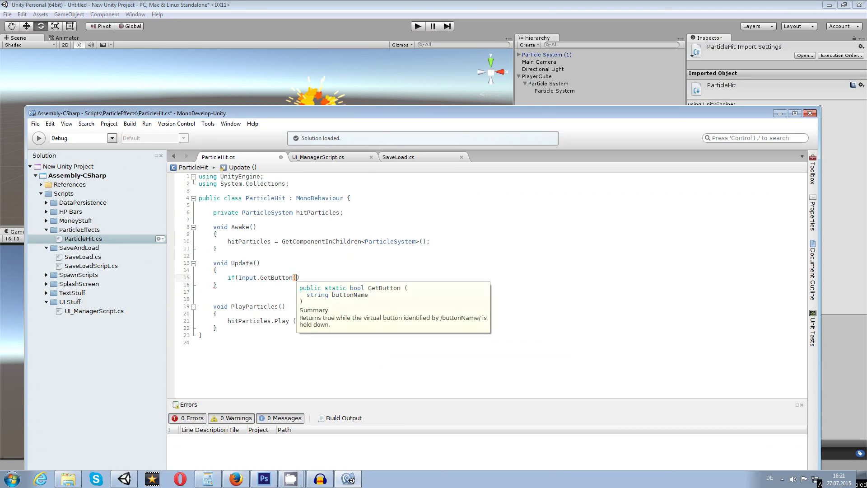
{"action": "type", "text": ")"}
{"action": "key", "text": "Left"}
{"action": "type", "text": "1"}
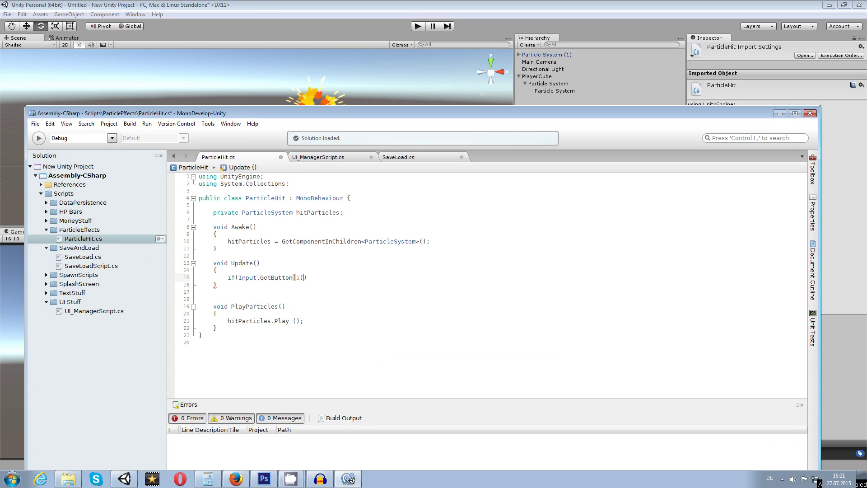
{"action": "key", "text": "BackSpace"}
{"action": "key", "text": "BackSpace"}
{"action": "key", "text": "BackSpace"}
{"action": "type", "text": "("}
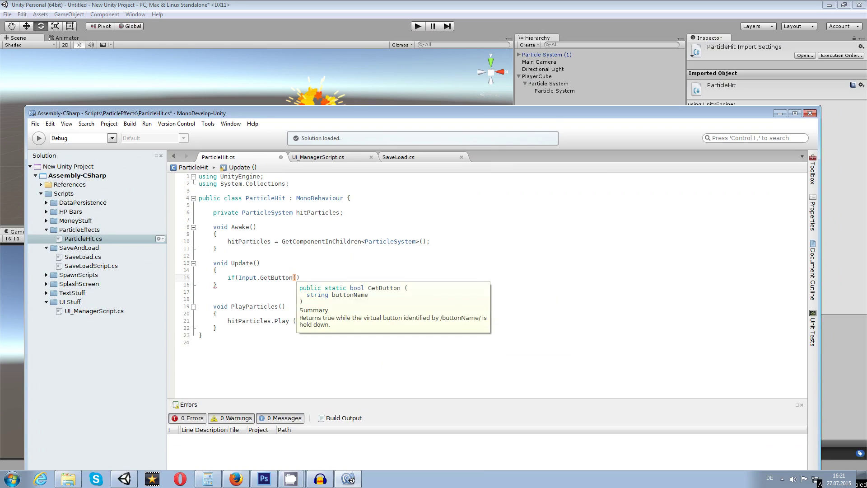
{"action": "type", "text": ")"}
{"action": "type", "text": "1"}
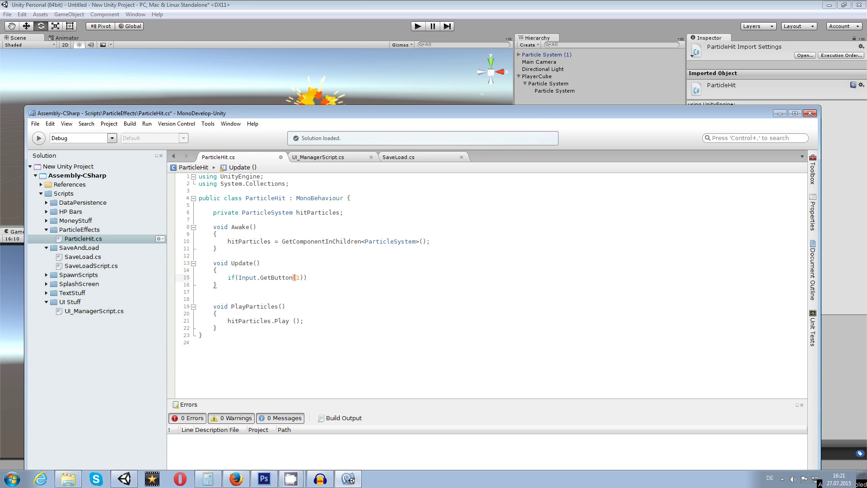
- Add a braces block to the if statement, with the opening brace on its own line and an empty line inside
{"action": "key", "text": "End"}
{"action": "key", "text": "Return"}
{"action": "type", "text": "{"}
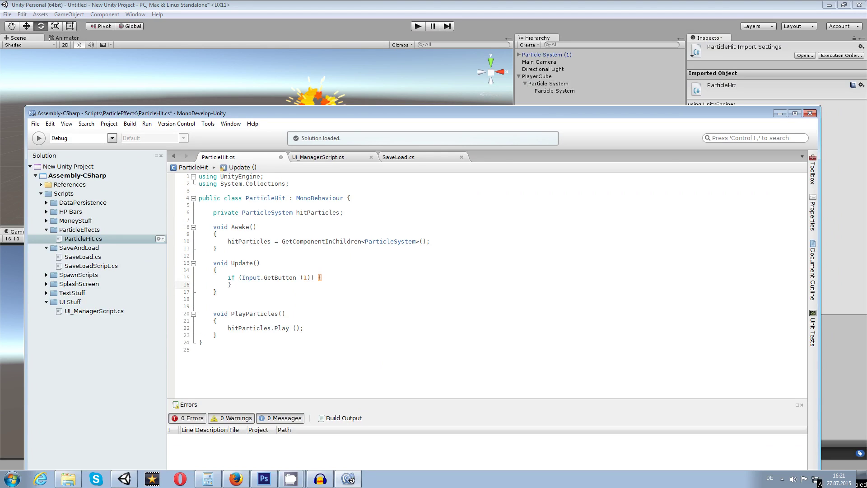
{"action": "left_click", "coordinate": [318, 277]}
{"action": "key", "text": "Return"}
{"action": "key", "text": "Down"}
{"action": "key", "text": "Return"}
- Copy the PlayParticles() call into the if block, end it with a semicolon and build the solution
{"action": "left_click_drag", "start_coordinate": [286, 328], "coordinate": [232, 330]}
{"action": "key", "text": "ctrl+c"}
{"action": "left_click", "coordinate": [253, 292]}
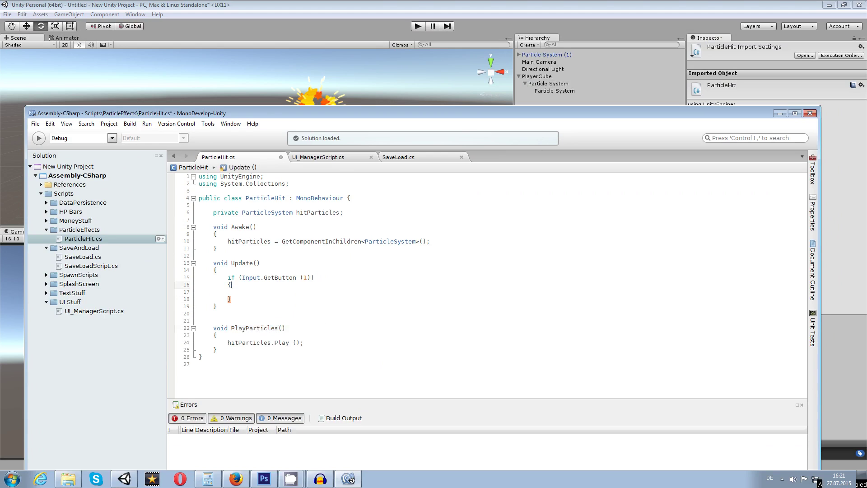
{"action": "key", "text": "ctrl+v"}
{"action": "type", "text": ";"}
{"action": "key", "text": "F8"}
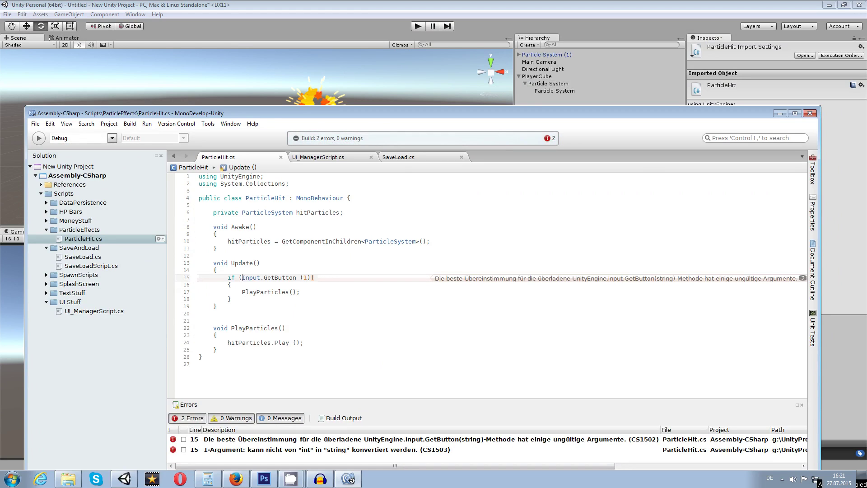
- Change the if condition to Input.GetMouseButton(1) and rebuild the solution
{"action": "double_click", "coordinate": [391, 443]}
{"action": "left_click", "coordinate": [311, 278]}
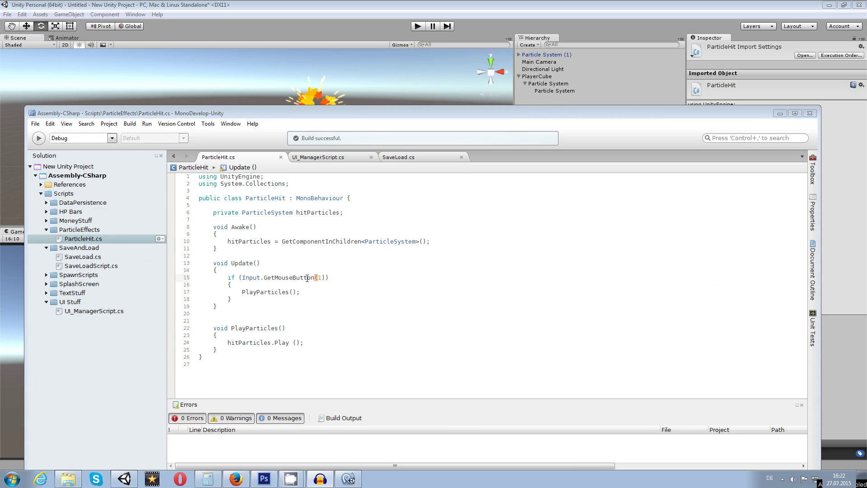
{"action": "left_click", "coordinate": [333, 277]}
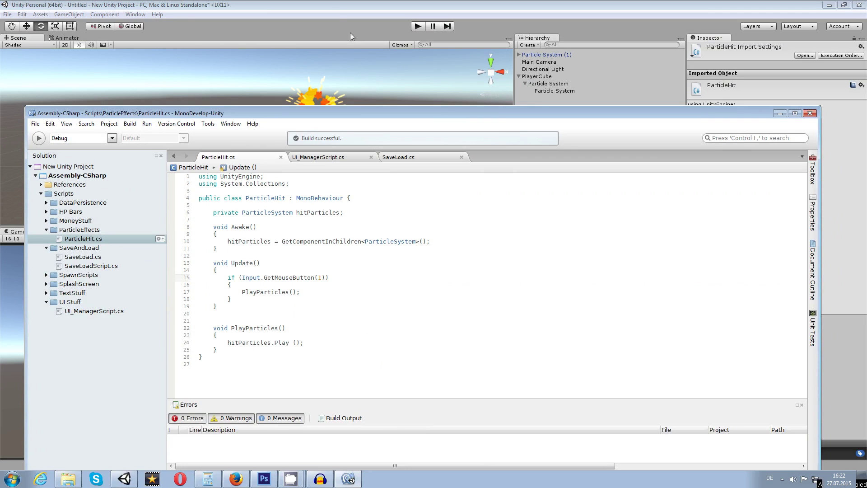
- Switch to Unity, attach the ParticleHit script to PlayerCube and test it briefly in Play mode
{"action": "left_click", "coordinate": [330, 8]}
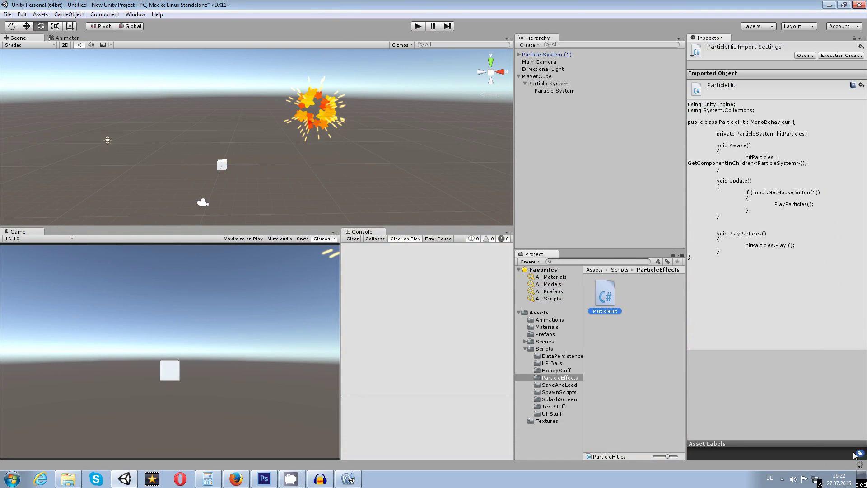
{"action": "left_click", "coordinate": [542, 77]}
{"action": "left_click_drag", "start_coordinate": [607, 296], "coordinate": [724, 328]}
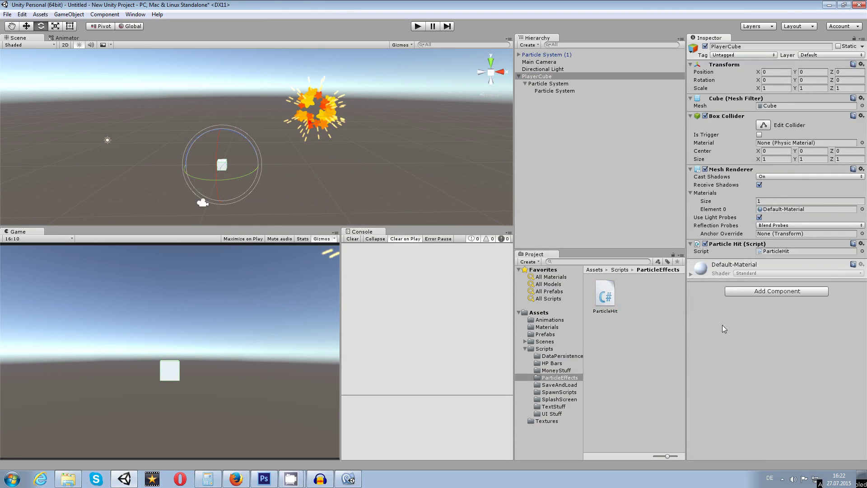
{"action": "left_click", "coordinate": [418, 27]}
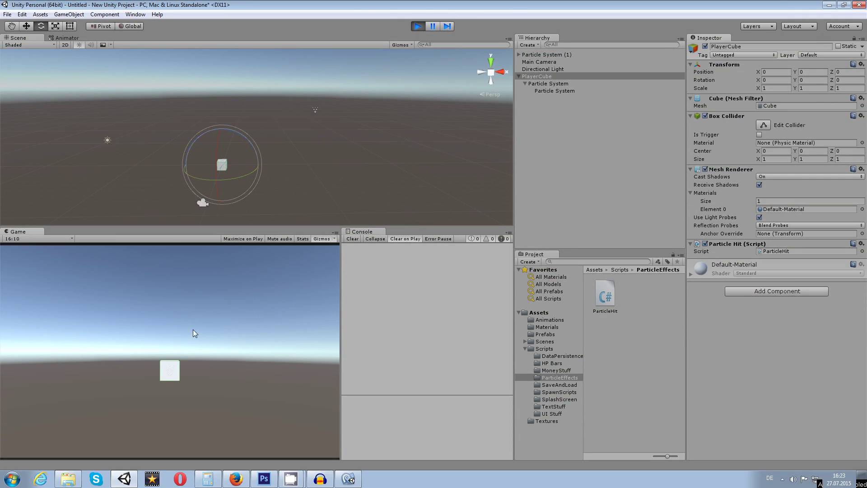
{"action": "left_click", "coordinate": [417, 26]}
- Test PlayerCube's direct child Particle System in Play mode with Play On Awake enabled, and disable that option again
{"action": "left_click", "coordinate": [548, 83]}
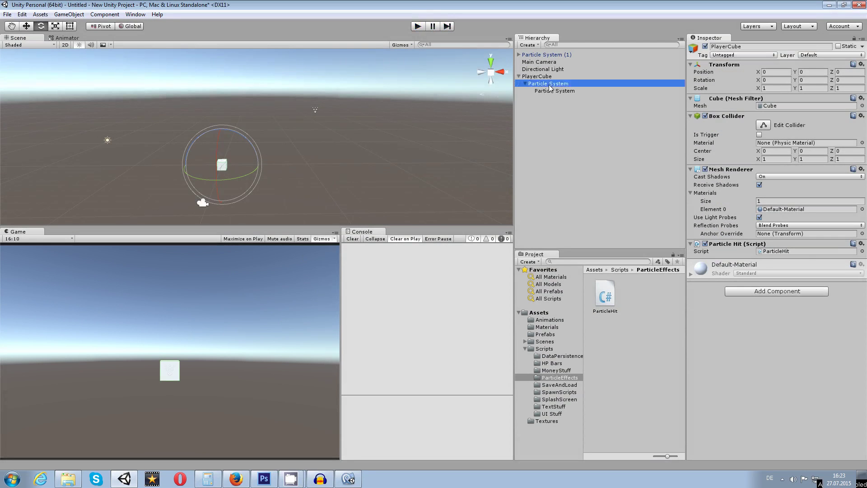
{"action": "left_click", "coordinate": [752, 215]}
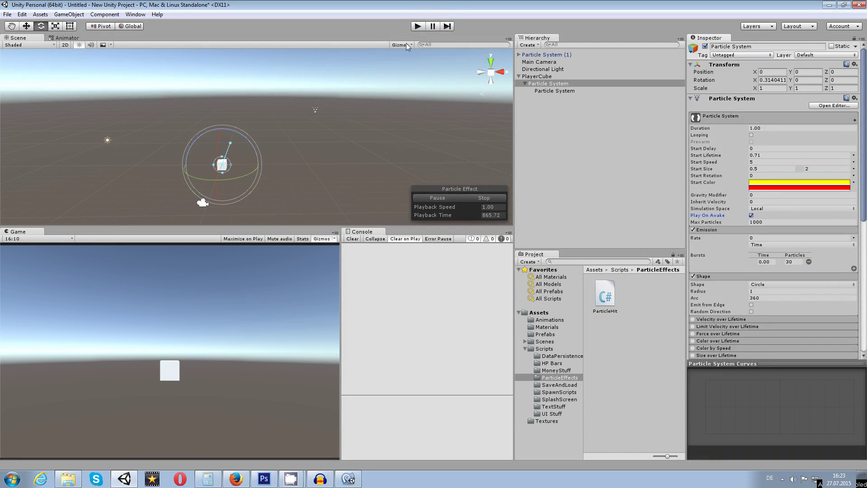
{"action": "left_click", "coordinate": [418, 27]}
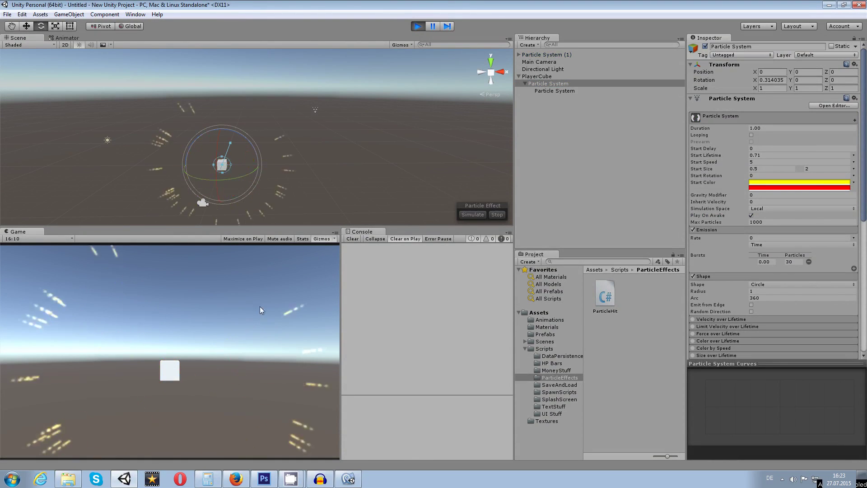
{"action": "left_click", "coordinate": [418, 26]}
{"action": "left_click", "coordinate": [751, 215]}
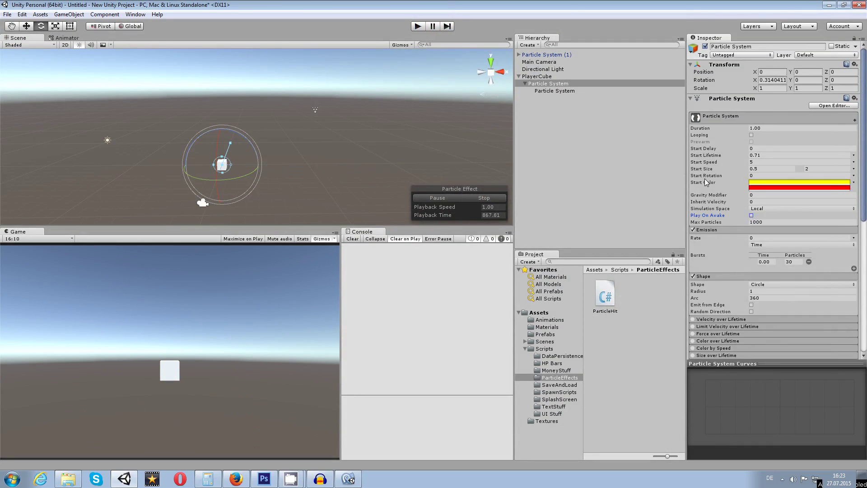
- Run the scene in Play mode, trigger PlayerCube's particle burst several times in the game view and stop playback
{"action": "left_click", "coordinate": [419, 26]}
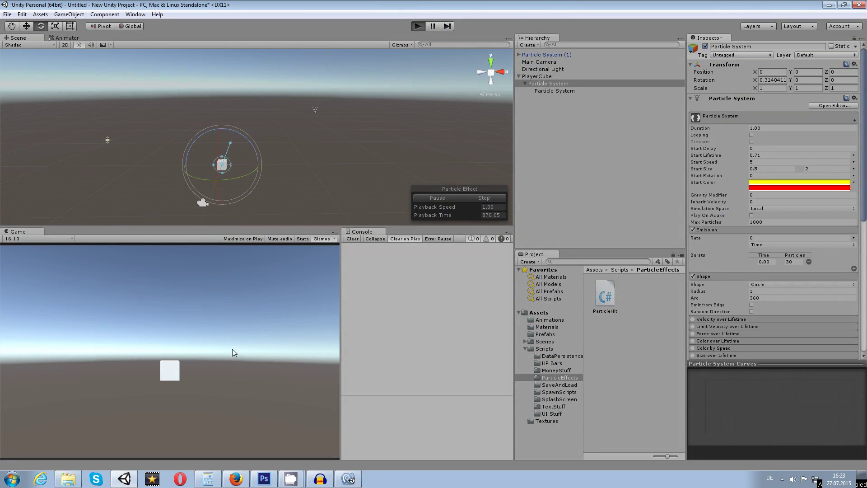
{"action": "left_click", "coordinate": [203, 353]}
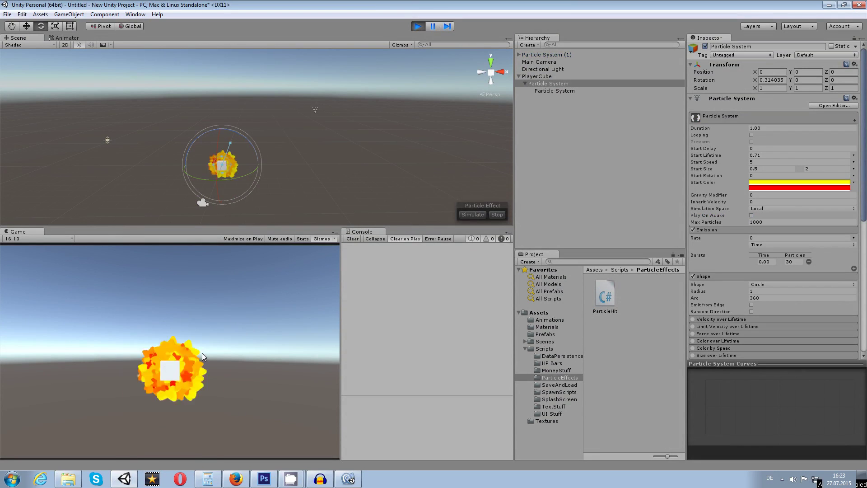
{"action": "left_click", "coordinate": [202, 353]}
{"action": "left_click", "coordinate": [230, 352]}
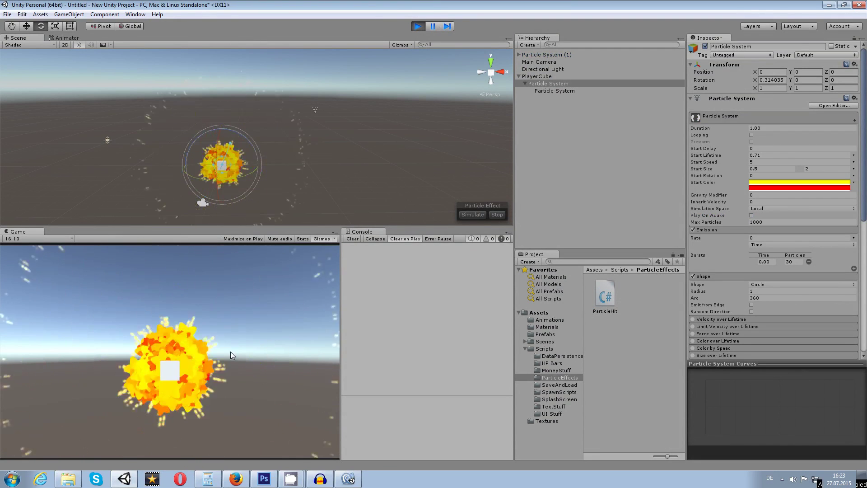
{"action": "left_click", "coordinate": [418, 27]}
- Switch to MonoDevelop, change the if condition in ParticleHit.cs to Input.GetMouseButtonDown(0) and save the script
{"action": "left_click", "coordinate": [348, 479]}
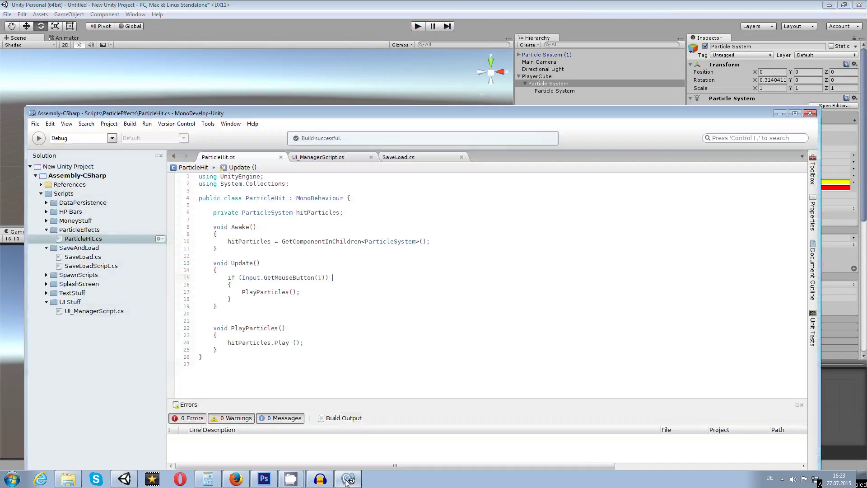
{"action": "left_click", "coordinate": [322, 278]}
{"action": "key", "text": "BackSpace"}
{"action": "type", "text": "0"}
{"action": "left_click", "coordinate": [218, 270]}
{"action": "left_click", "coordinate": [319, 278]}
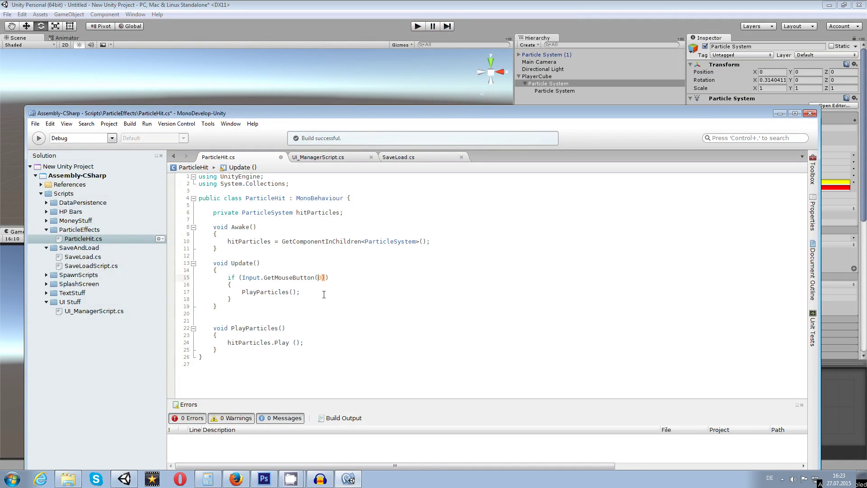
{"action": "type", "text": "Down"}
{"action": "key", "text": "ctrl+s"}
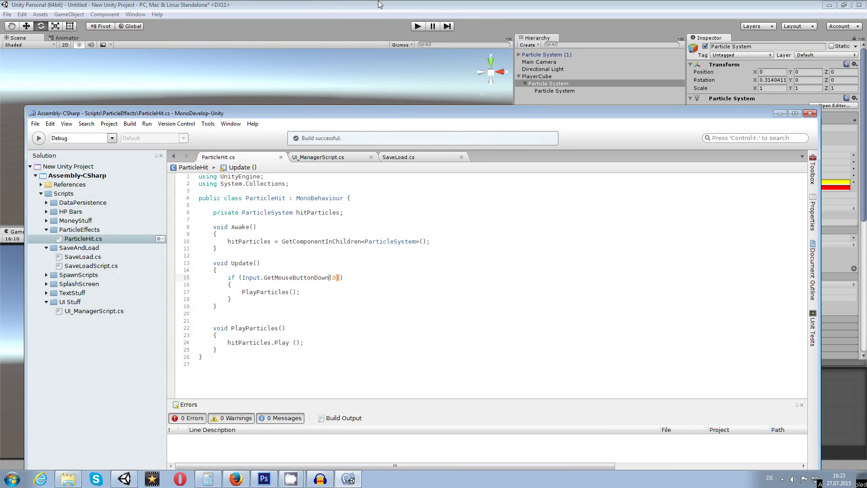
- Switch back to Unity, test the single-burst trigger in Play mode and stop playback
{"action": "left_click", "coordinate": [416, 64]}
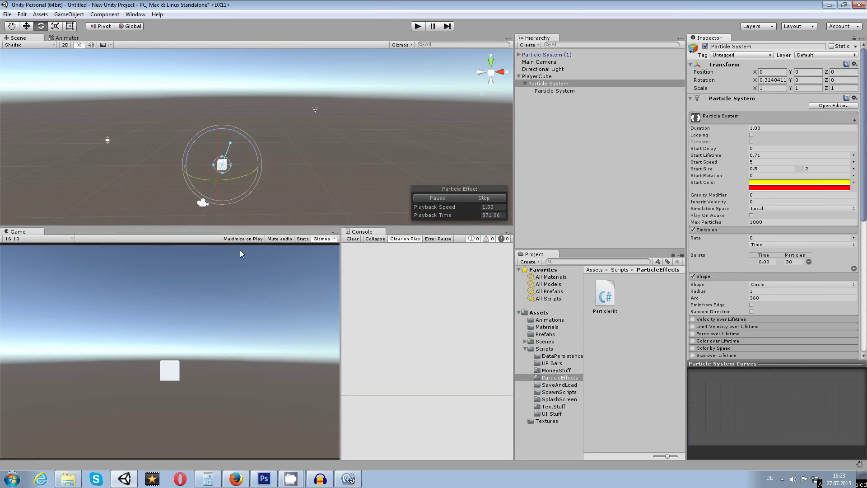
{"action": "left_click", "coordinate": [420, 26]}
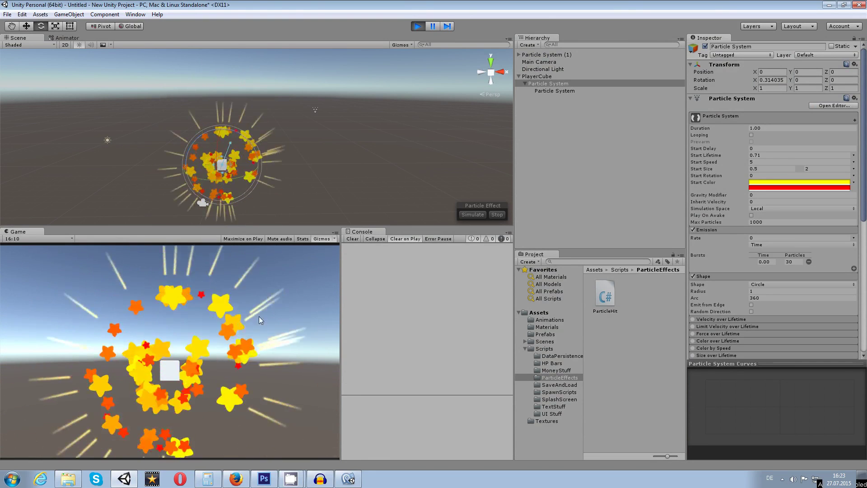
{"action": "left_click", "coordinate": [420, 27]}
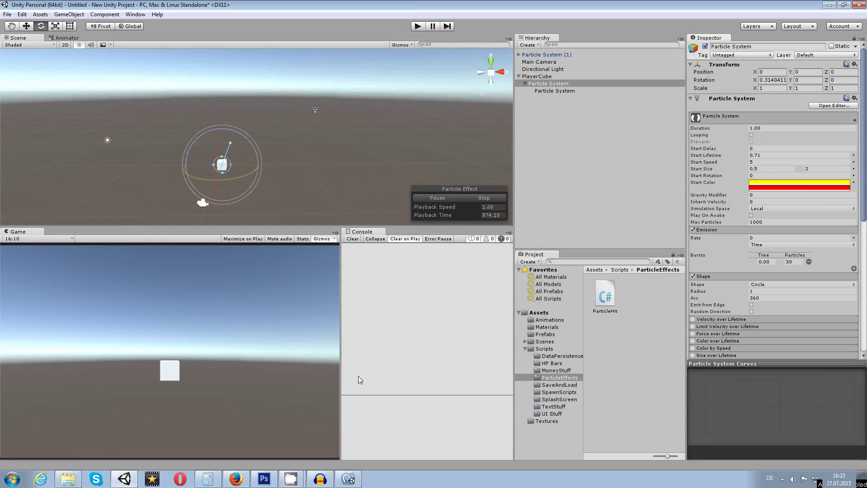
- Switch to MonoDevelop, review the PlayParticles() call and examine the decreaseHealth and SetHealth functions in HealthScript.cs
{"action": "left_click", "coordinate": [351, 479]}
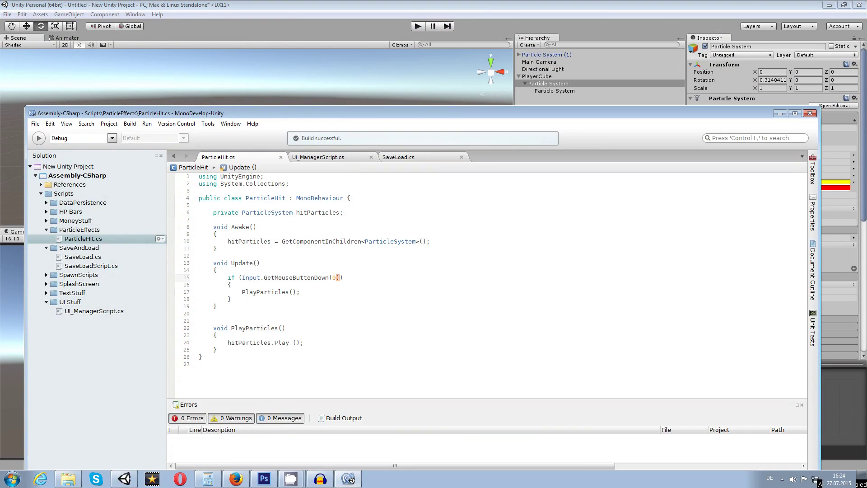
{"action": "left_click_drag", "start_coordinate": [301, 293], "coordinate": [242, 292]}
{"action": "left_click", "coordinate": [297, 292]}
{"action": "left_click", "coordinate": [46, 213]}
{"action": "double_click", "coordinate": [89, 230]}
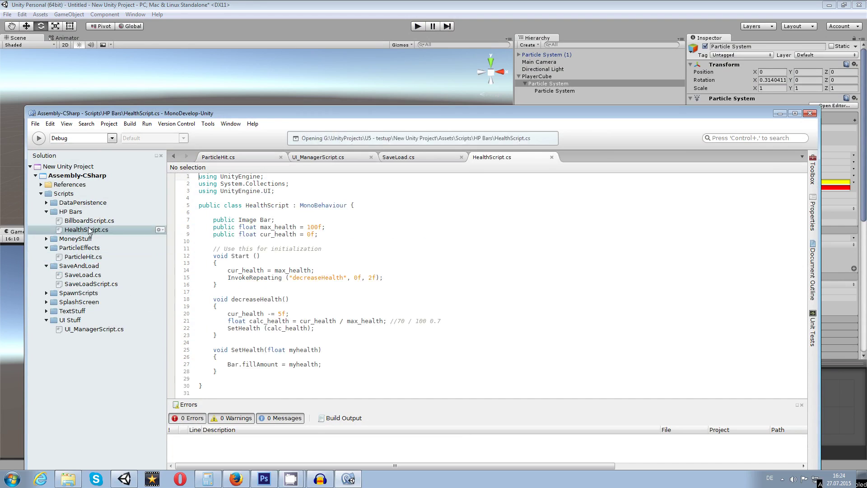
{"action": "left_click", "coordinate": [361, 321]}
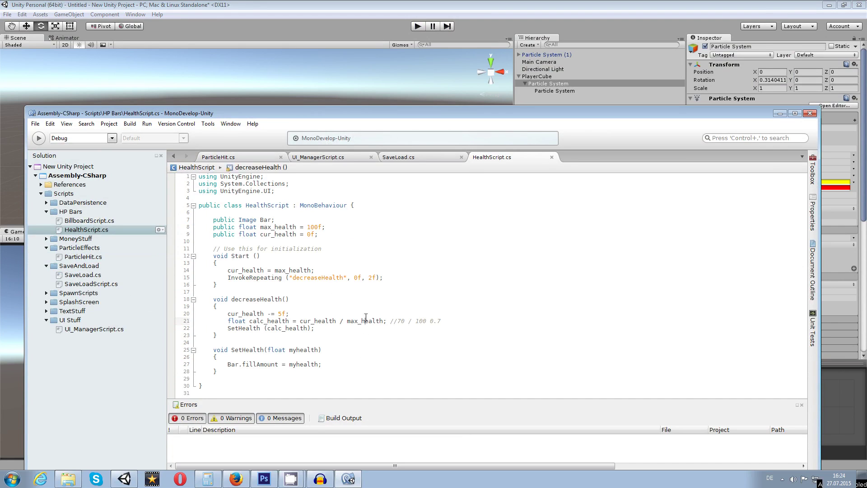
{"action": "left_click", "coordinate": [320, 359]}
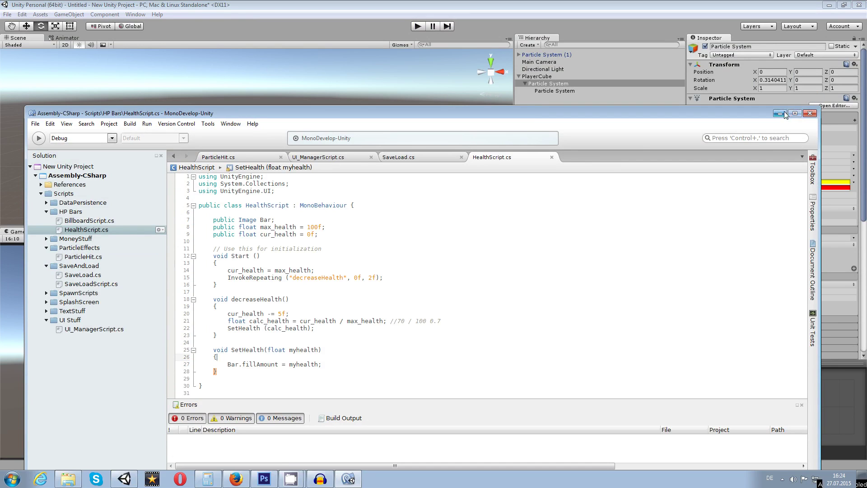
- Return to Unity, inspect PlayerCube's components and examine its burst in Play mode from an angled scene view before stopping
{"action": "left_click", "coordinate": [513, 7]}
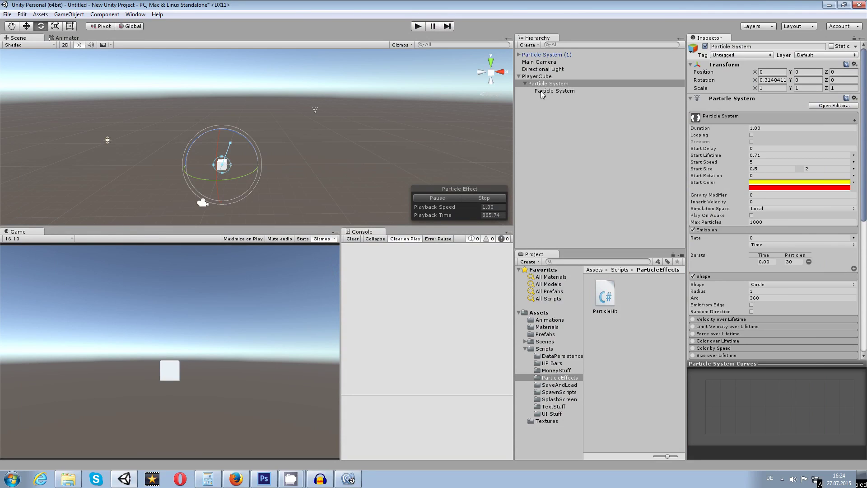
{"action": "left_click", "coordinate": [538, 77]}
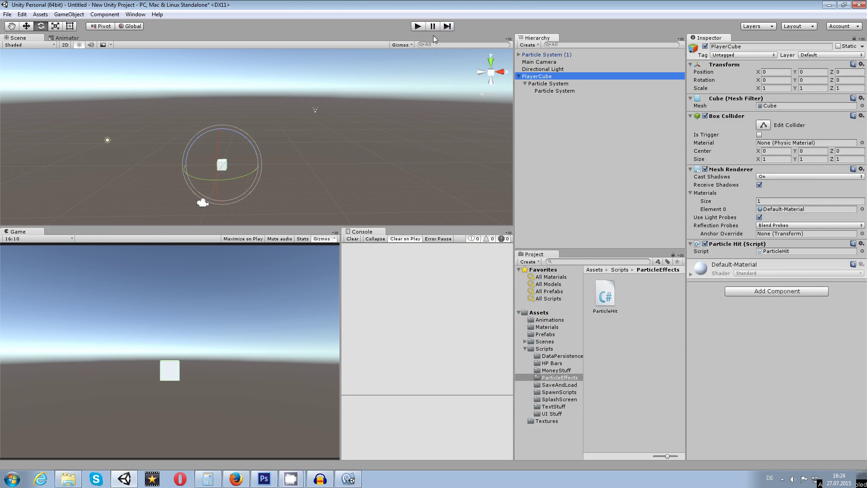
{"action": "left_click", "coordinate": [418, 26]}
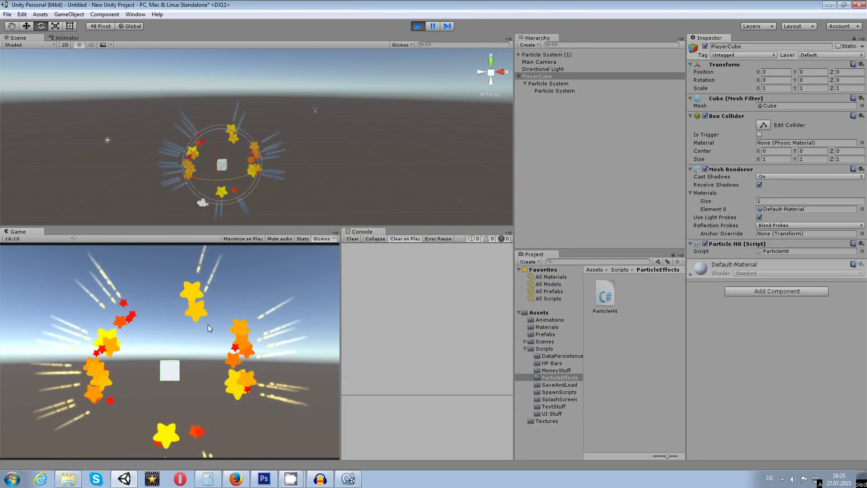
{"action": "left_click_drag", "start_coordinate": [320, 183], "coordinate": [200, 200], "text": "alt"}
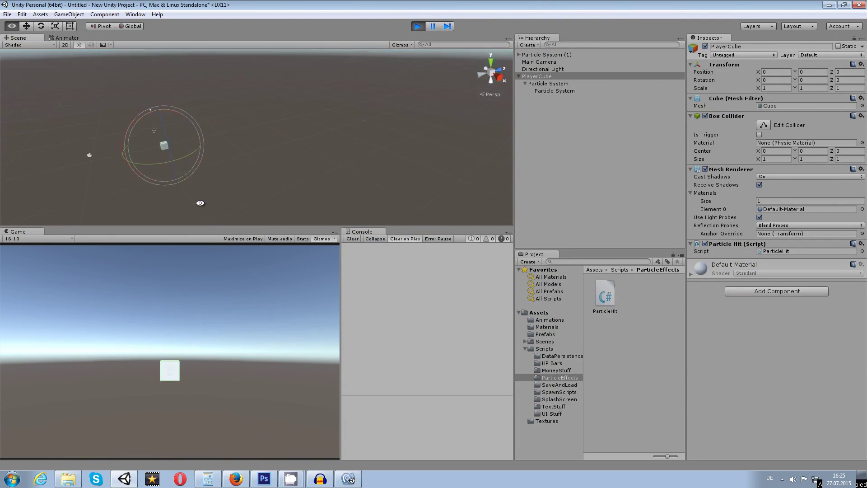
{"action": "left_click", "coordinate": [208, 181]}
{"action": "middle_click_drag", "start_coordinate": [209, 176], "coordinate": [265, 167]}
{"action": "scroll", "coordinate": [254, 165], "scroll_direction": "up", "scroll_amount": 5}
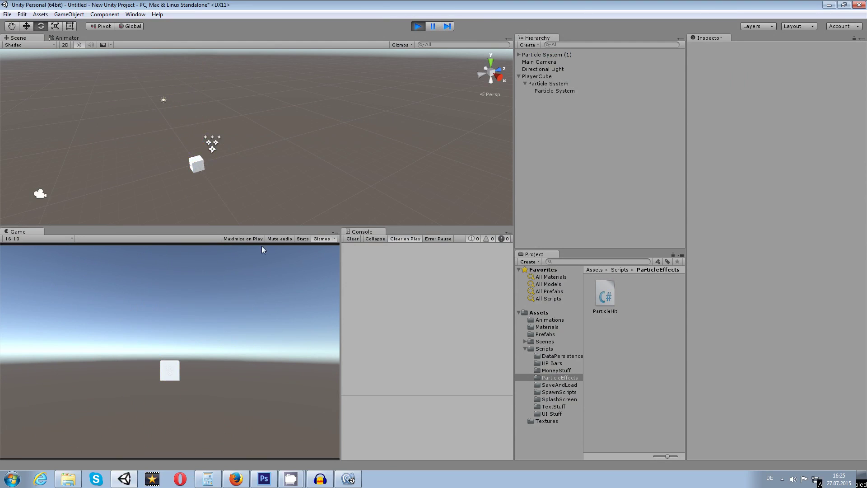
{"action": "key", "text": "ctrl+p"}
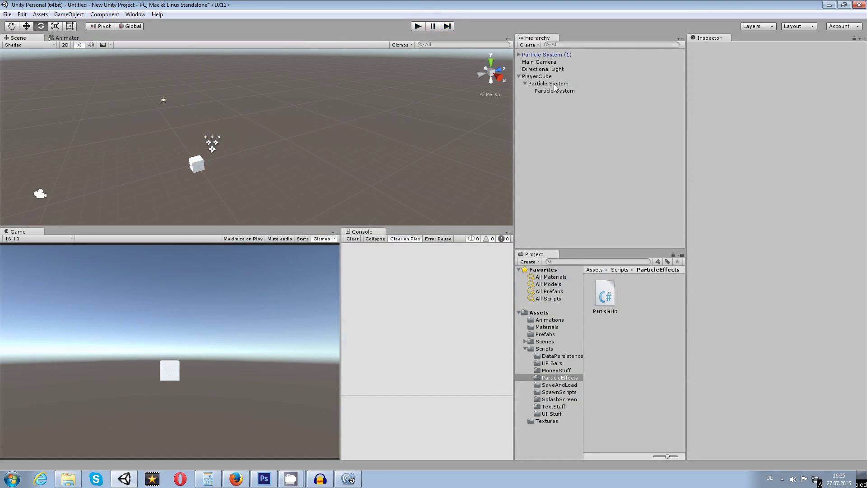
- Set the emission shape of PlayerCube's direct child Particle System to Sphere
{"action": "left_click", "coordinate": [554, 85]}
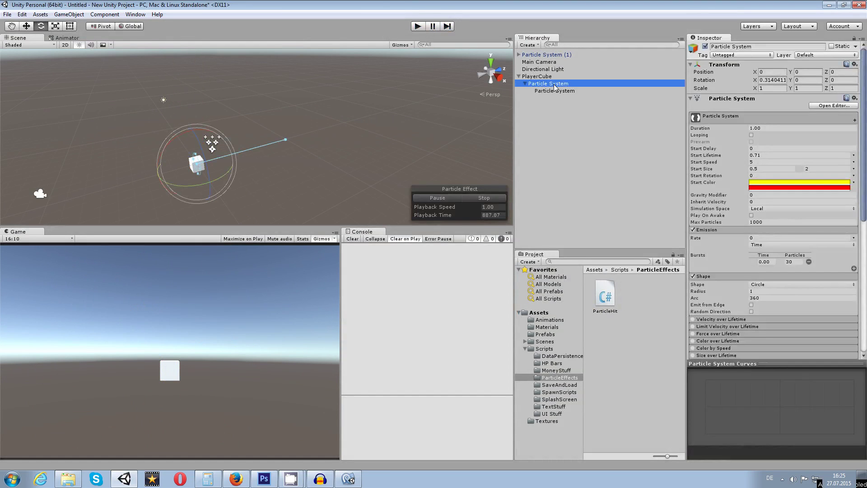
{"action": "left_click", "coordinate": [761, 285]}
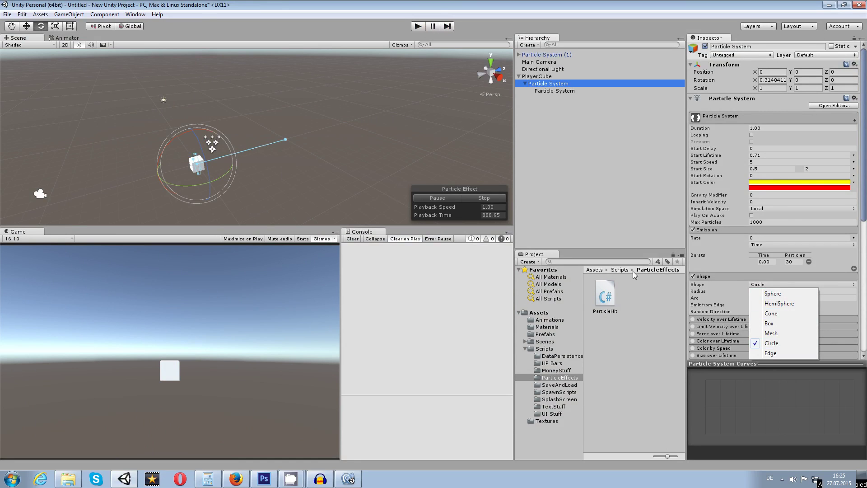
{"action": "left_click", "coordinate": [785, 298]}
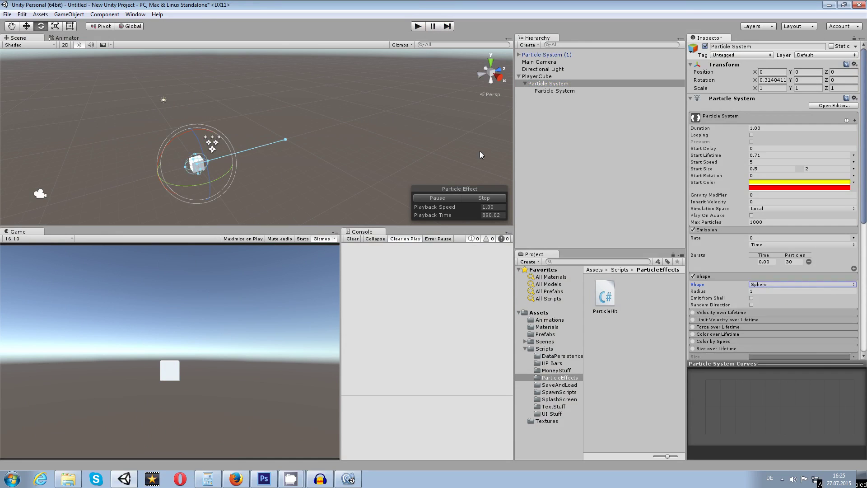
- Test the sphere-shaped burst in Play mode by triggering it repeatedly in the game view, and stop playback
{"action": "left_click", "coordinate": [418, 27]}
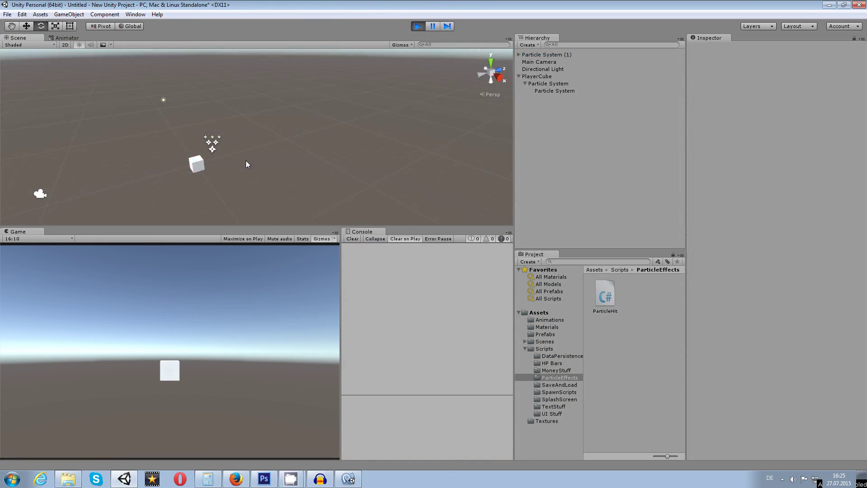
{"action": "left_click", "coordinate": [223, 305]}
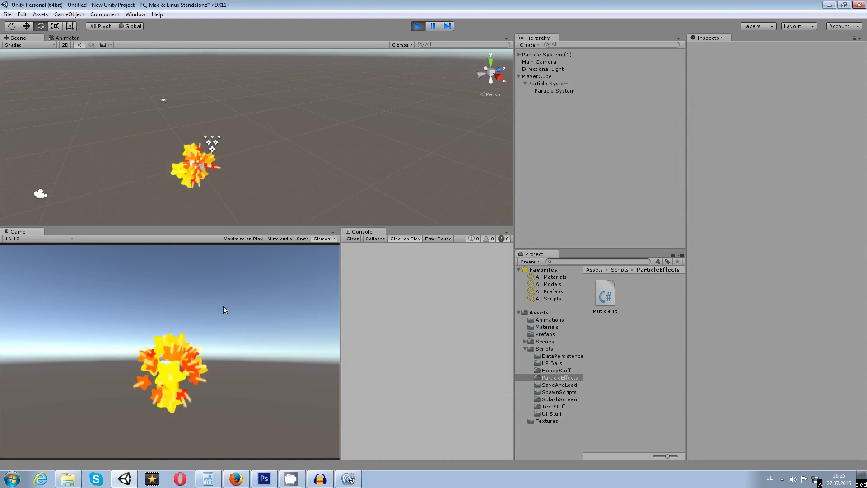
{"action": "left_click", "coordinate": [231, 333]}
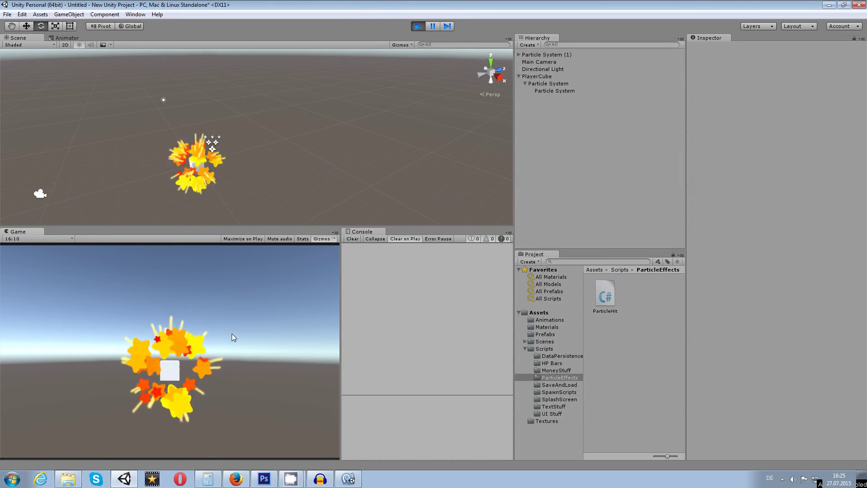
{"action": "left_click", "coordinate": [224, 324]}
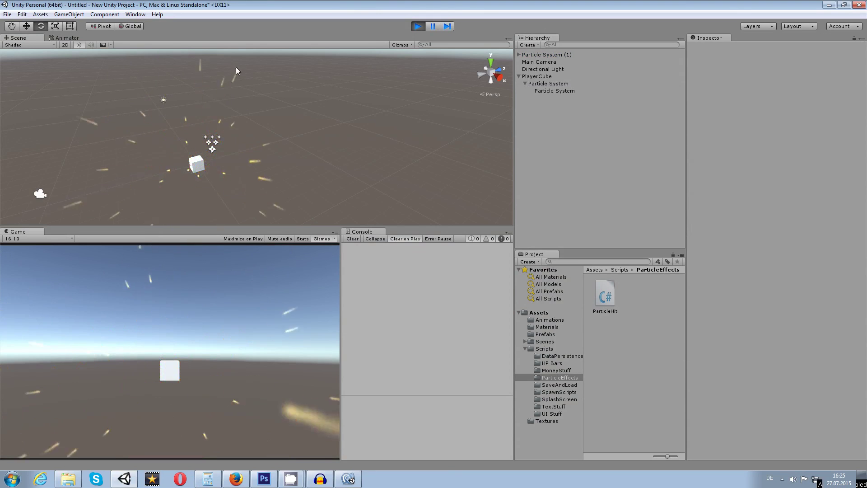
{"action": "left_click", "coordinate": [203, 292]}
{"action": "left_click", "coordinate": [200, 307]}
{"action": "left_click", "coordinate": [206, 293]}
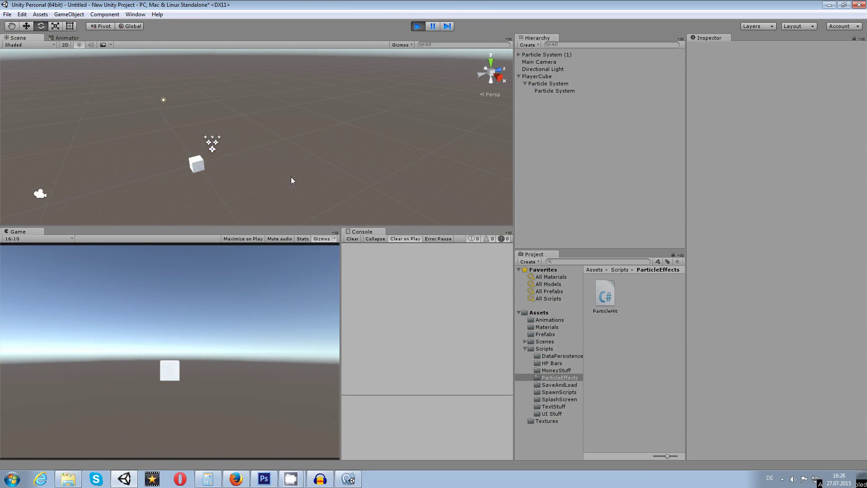
{"action": "left_click", "coordinate": [227, 290]}
{"action": "left_click", "coordinate": [247, 306]}
{"action": "left_click", "coordinate": [418, 27]}
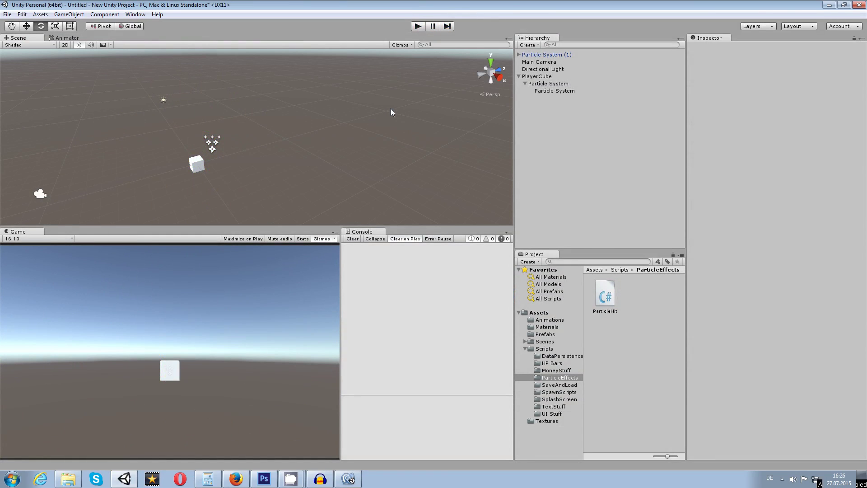